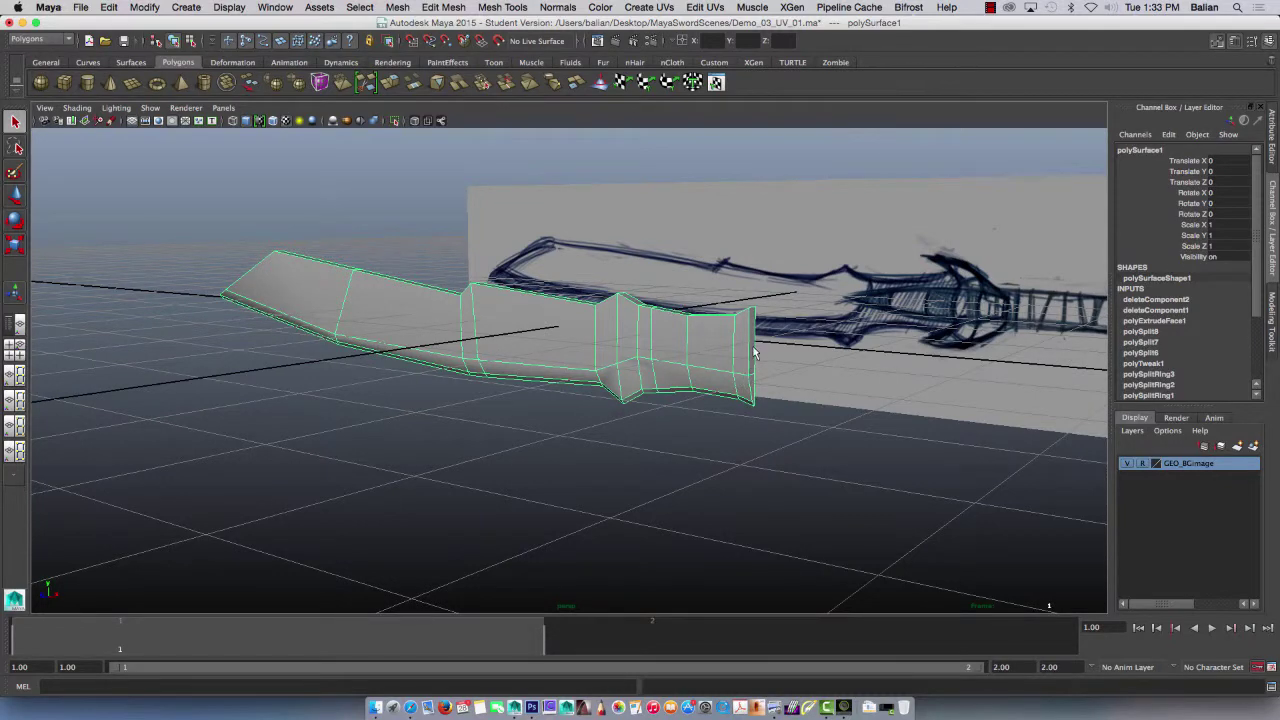
# - Orbit around the sword blade, reselect the mesh and switch it to edge selection mode
pyautogui.keyDown('alt'); pyautogui.moveTo(757, 377); pyautogui.dragTo(703, 353); pyautogui.keyUp('alt')
pyautogui.keyDown('alt'); pyautogui.moveTo(868, 349); pyautogui.dragTo(905, 352); pyautogui.keyUp('alt')
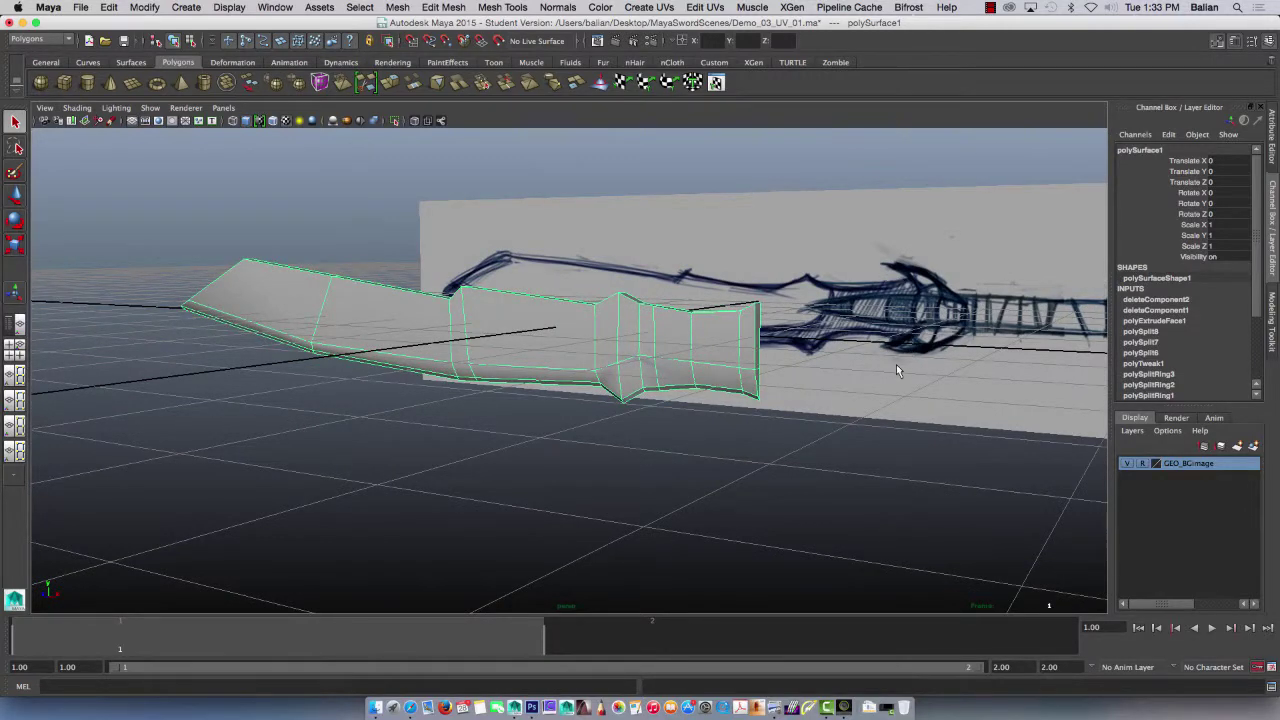
pyautogui.click(787, 330)
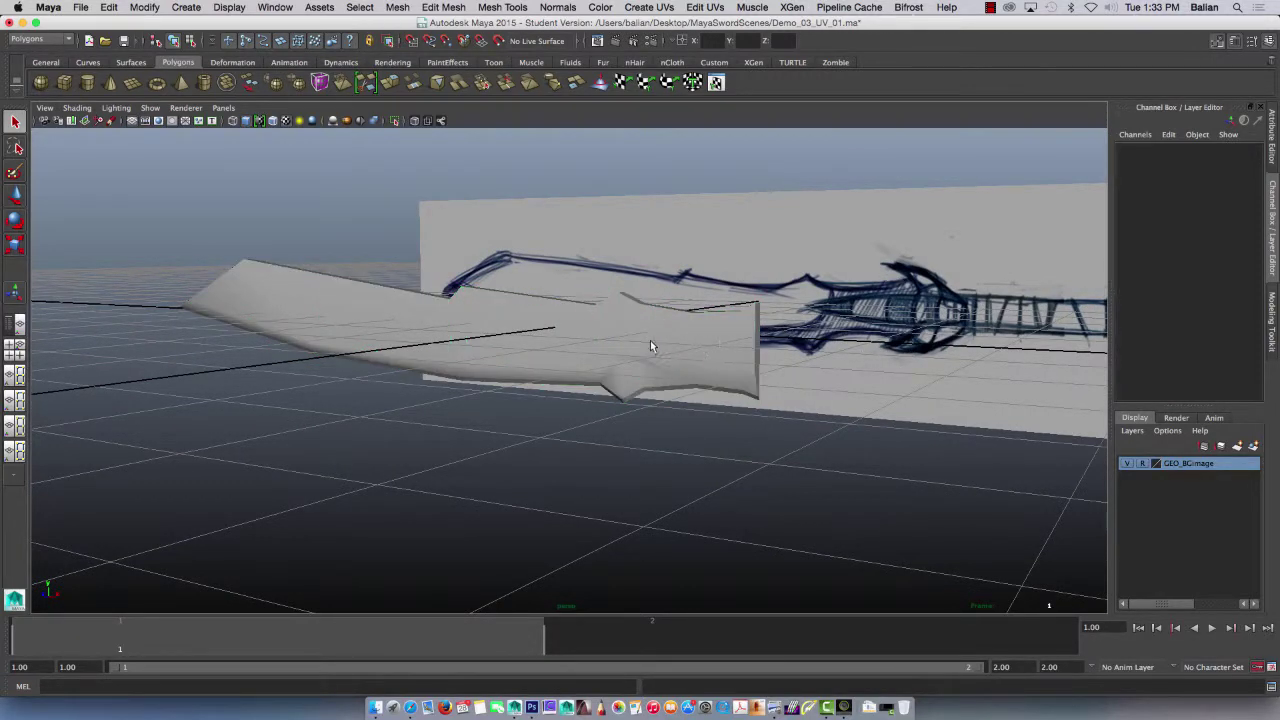
pyautogui.click(651, 346)
pyautogui.keyDown('alt'); pyautogui.moveTo(651, 346); pyautogui.dragTo(528, 326); pyautogui.keyUp('alt')
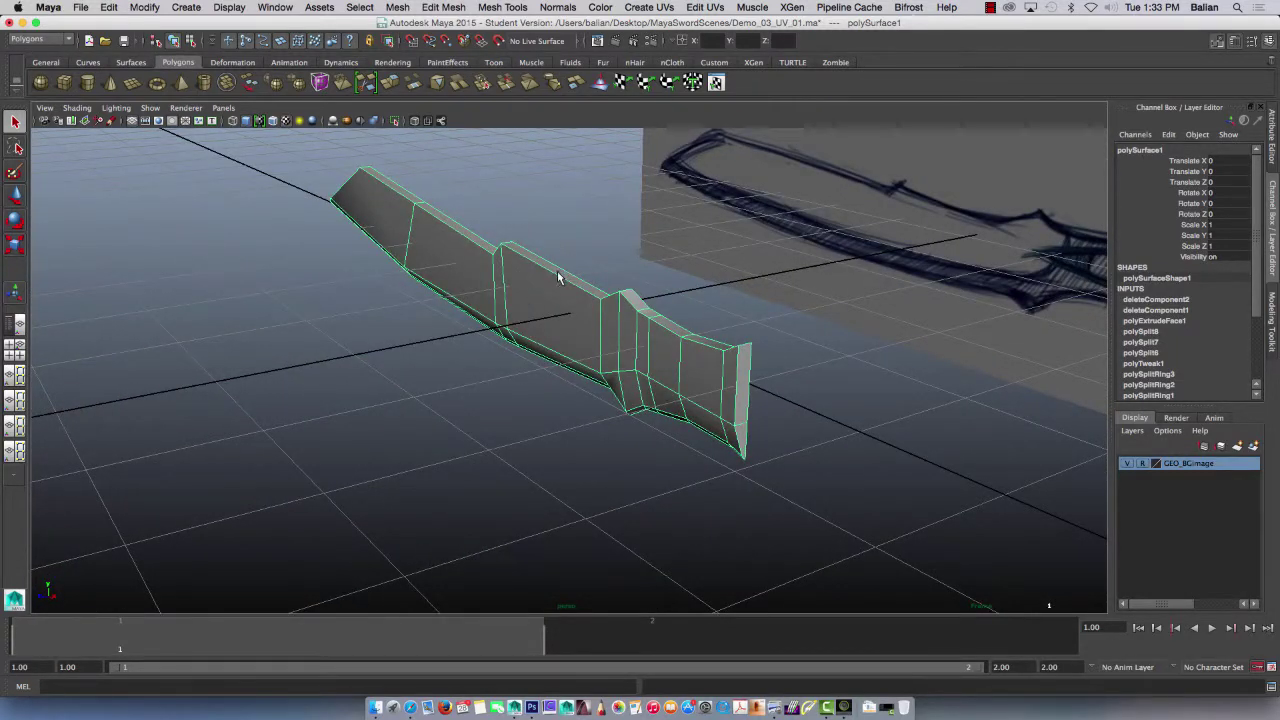
pyautogui.keyDown('alt'); pyautogui.moveTo(557, 271); pyautogui.dragTo(634, 302); pyautogui.keyUp('alt')
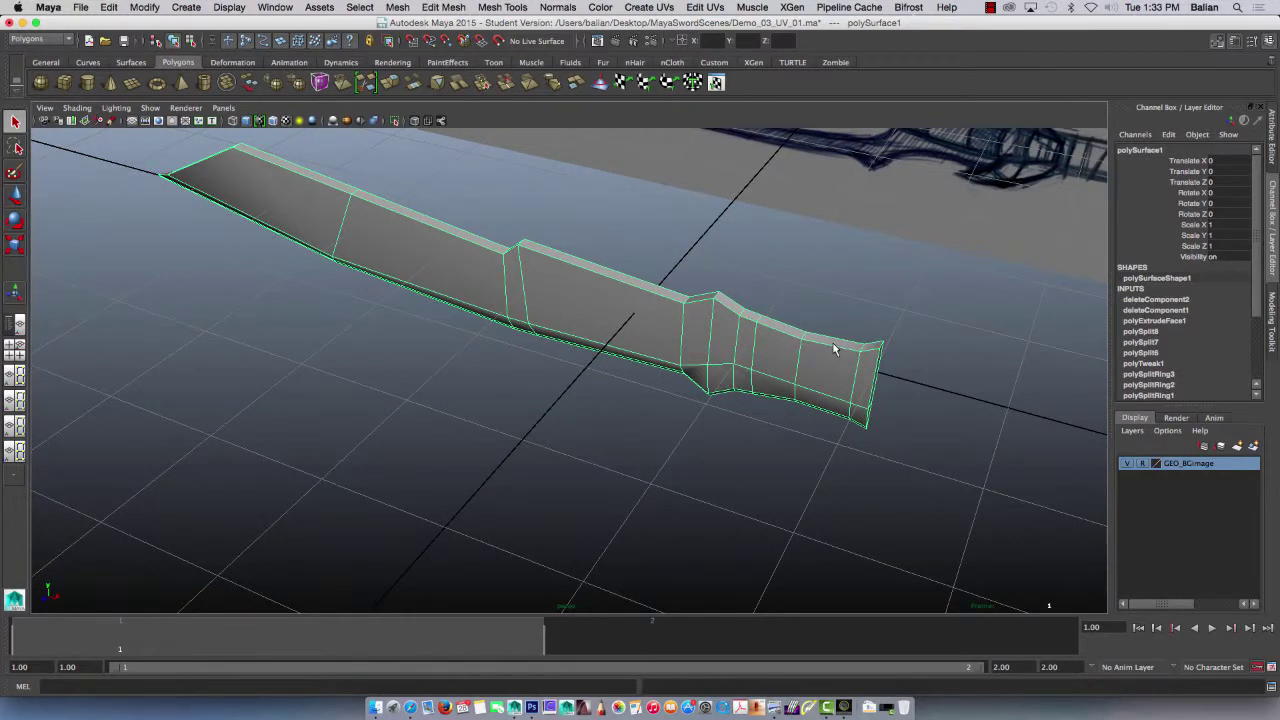
pyautogui.keyDown('alt'); pyautogui.moveTo(833, 343); pyautogui.dragTo(873, 320); pyautogui.keyUp('alt')
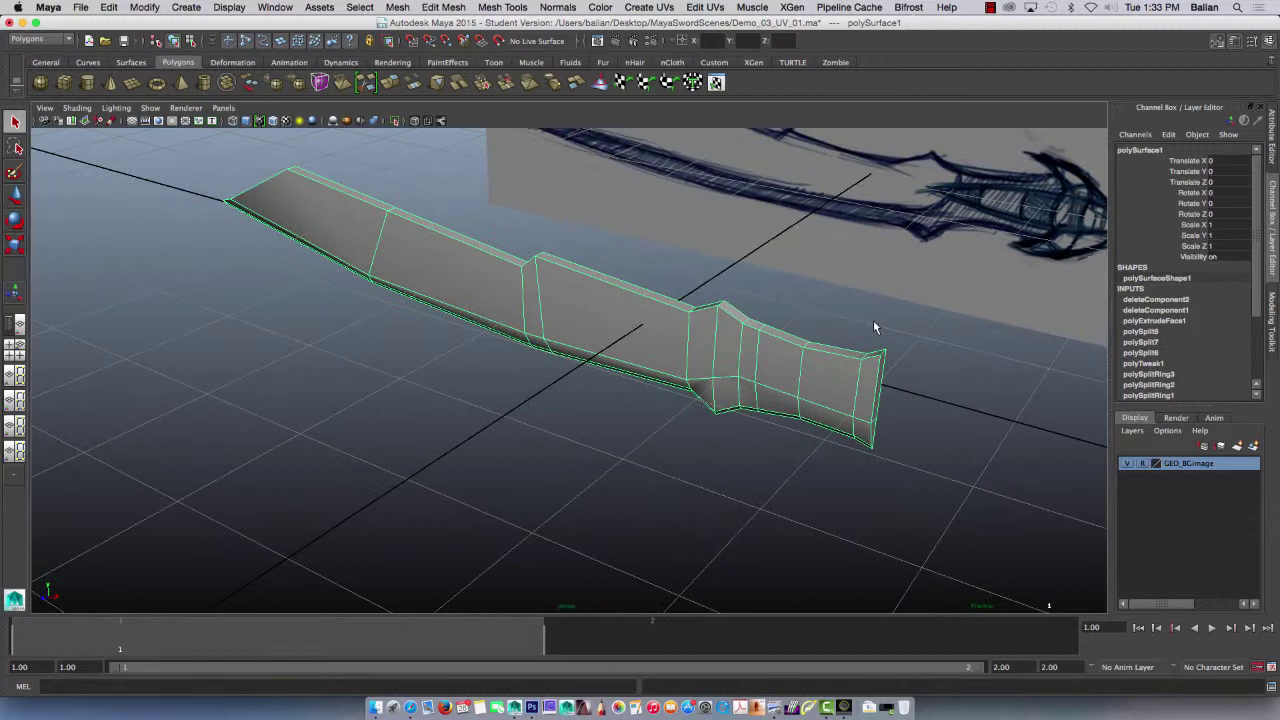
pyautogui.moveTo(873, 355); pyautogui.dragTo(866, 336, button='right')
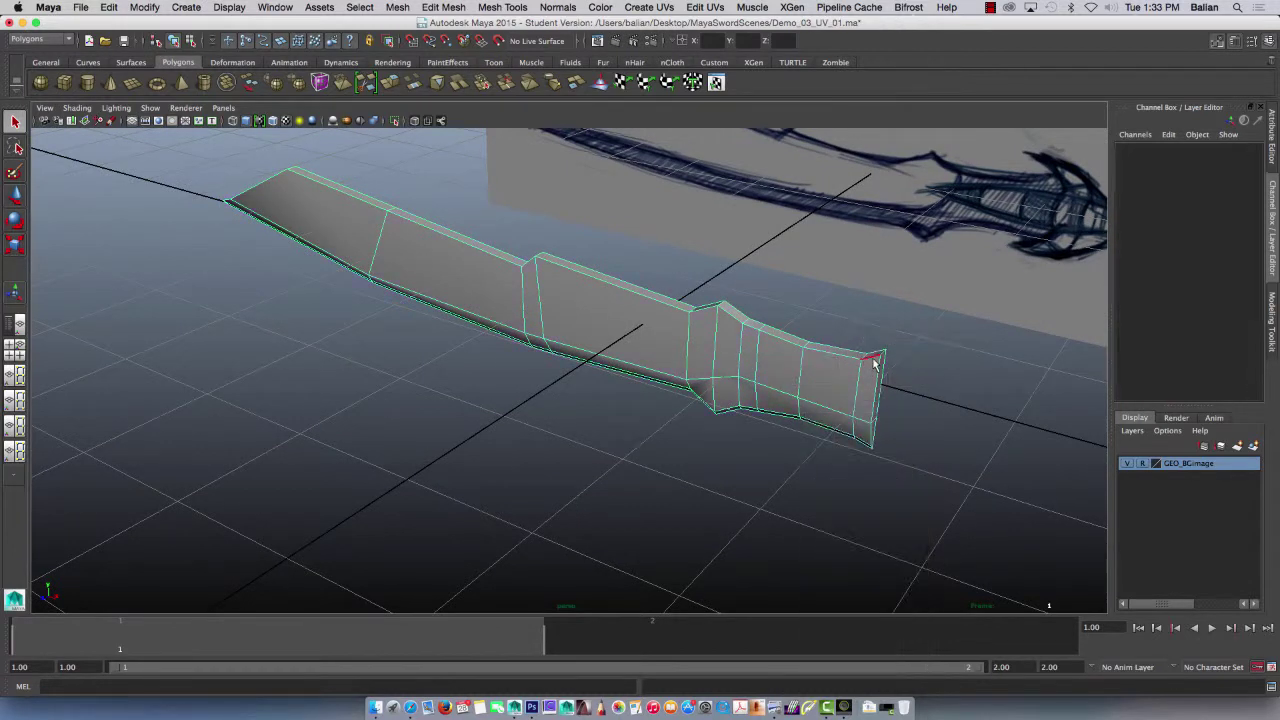
# - Select the blade's top edge, then pick a spine vertex in vertex mode with the Move tool
pyautogui.click(878, 357)
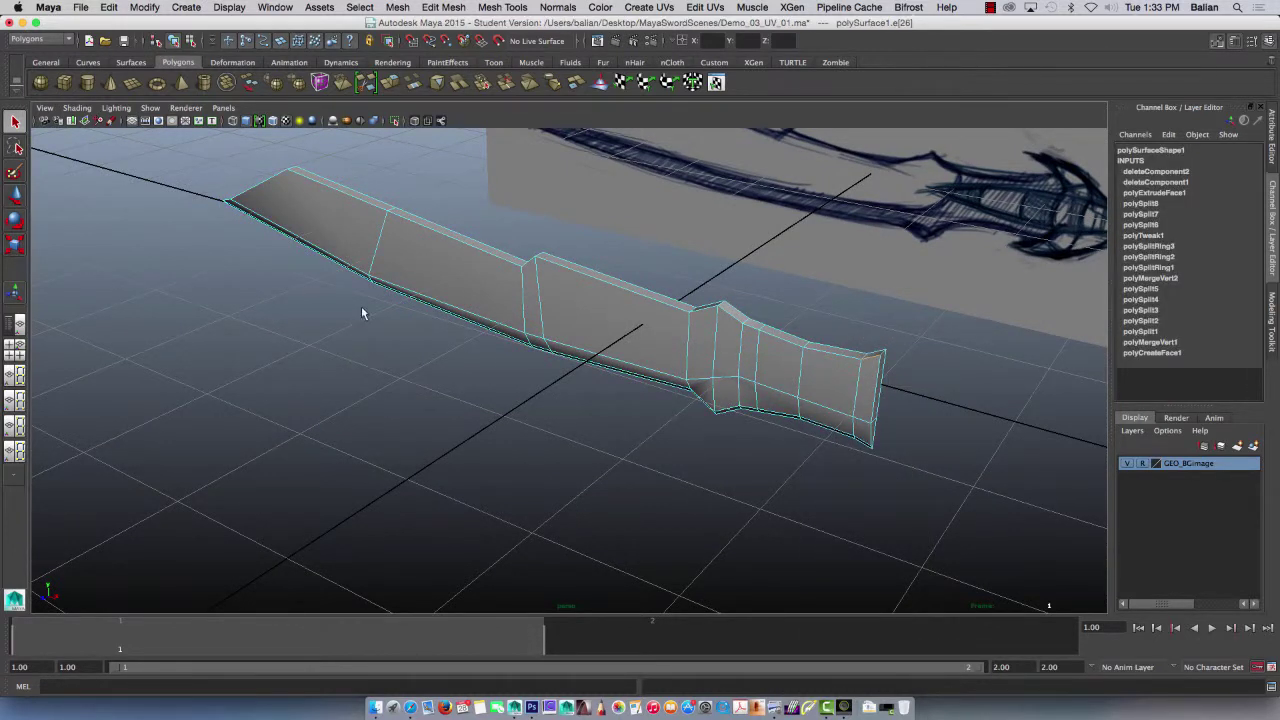
pyautogui.click(303, 178)
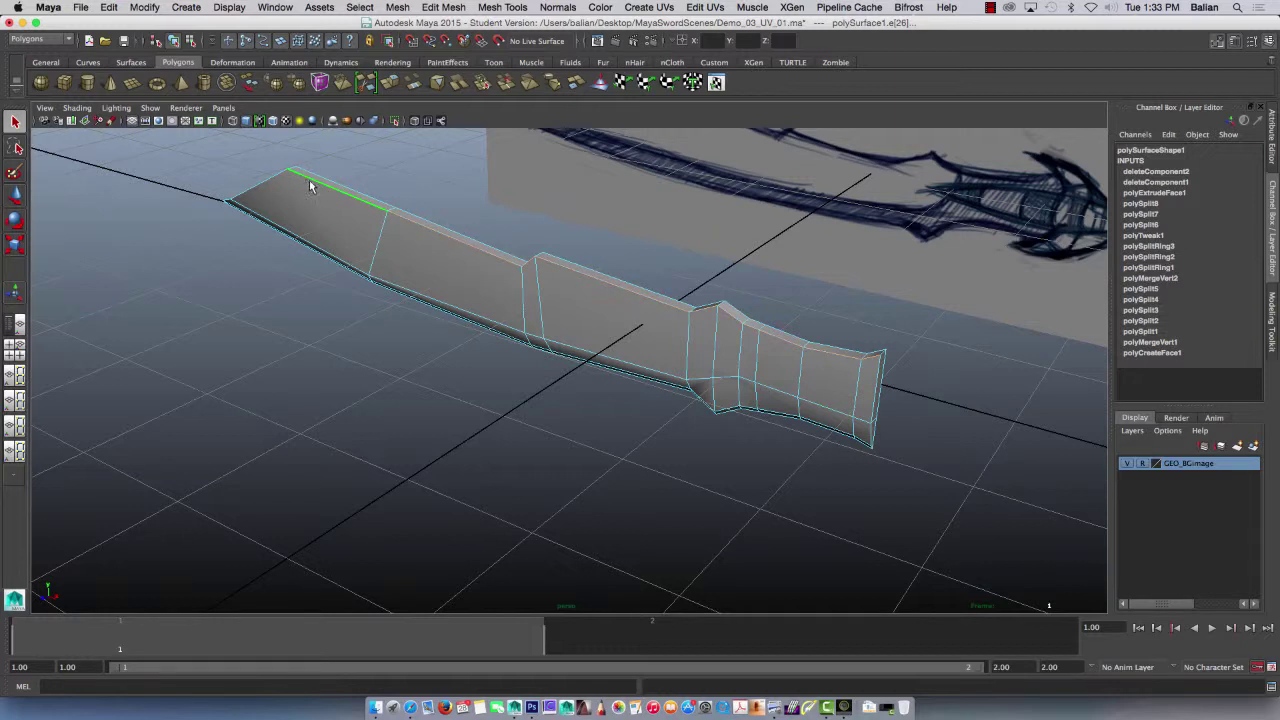
pyautogui.press('w')
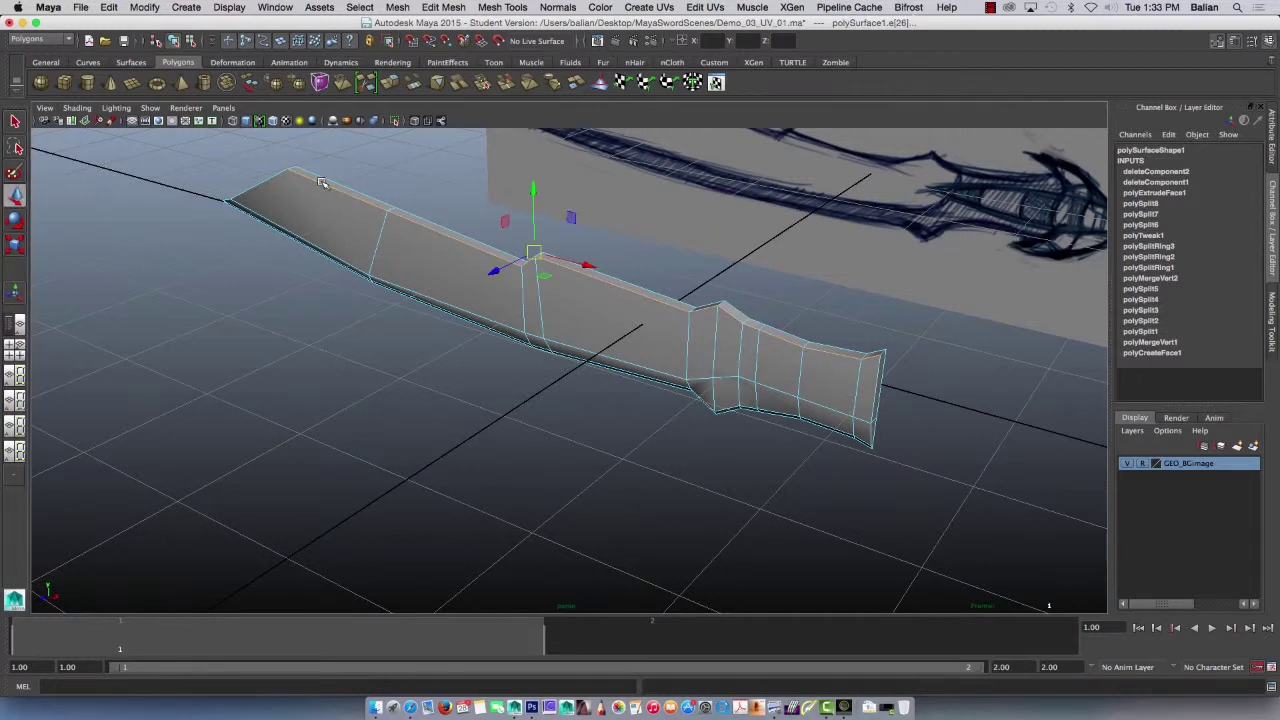
pyautogui.press('F9')
pyautogui.click(495, 271)
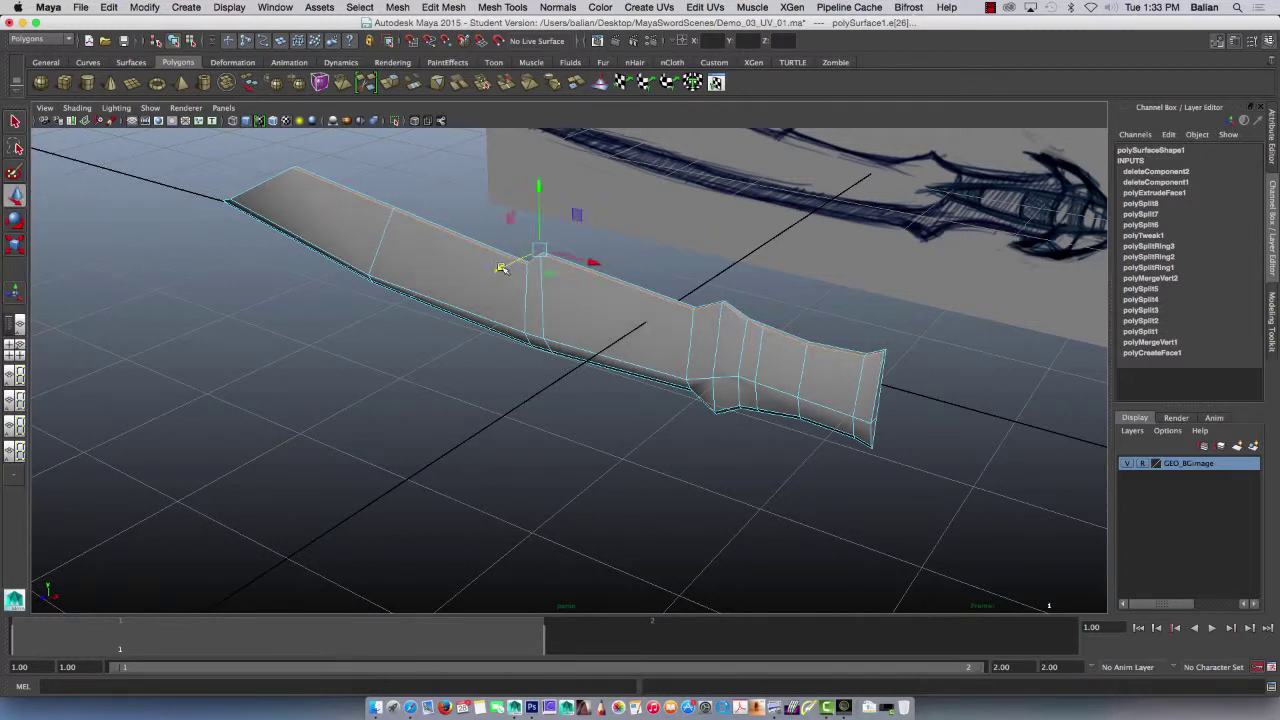
# - Constrain the vertex move to the Y axis and tumble to a side view against the reference sketch
pyautogui.keyDown('alt'); pyautogui.moveTo(495, 400); pyautogui.dragTo(487, 327); pyautogui.keyUp('alt')
pyautogui.click(581, 185)
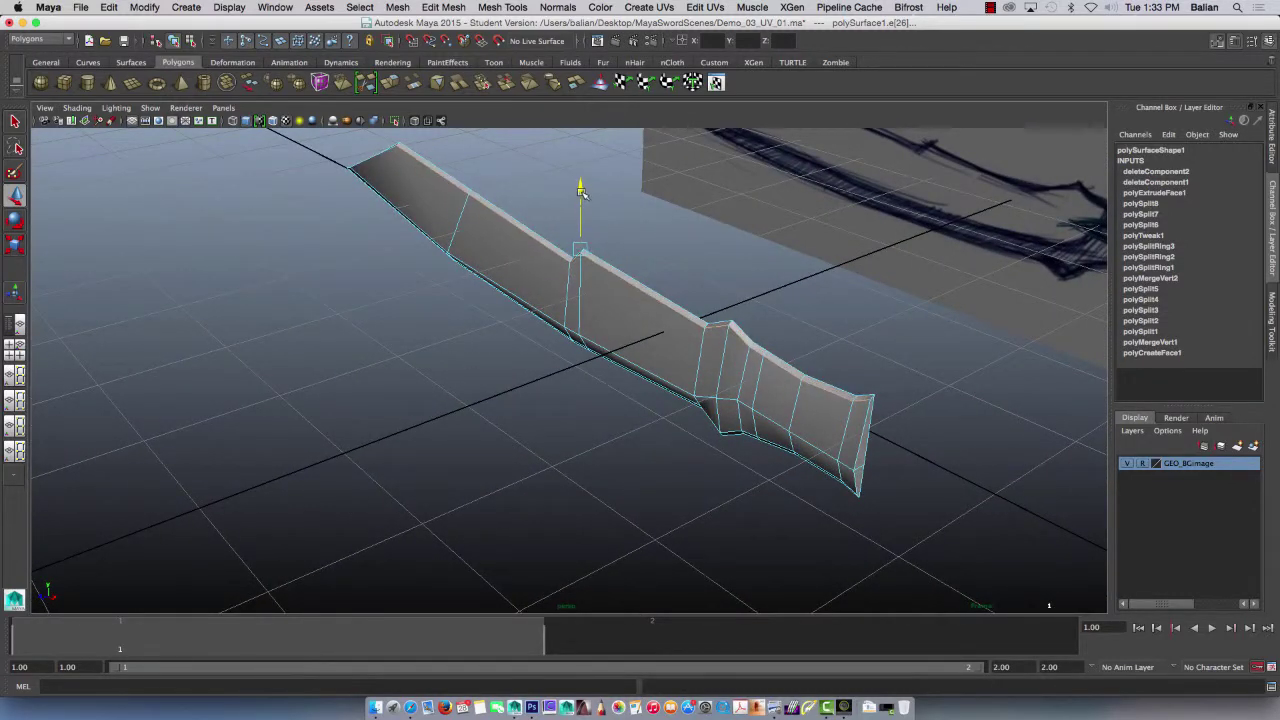
pyautogui.keyDown('alt'); pyautogui.moveTo(452, 278); pyautogui.dragTo(366, 260); pyautogui.keyUp('alt')
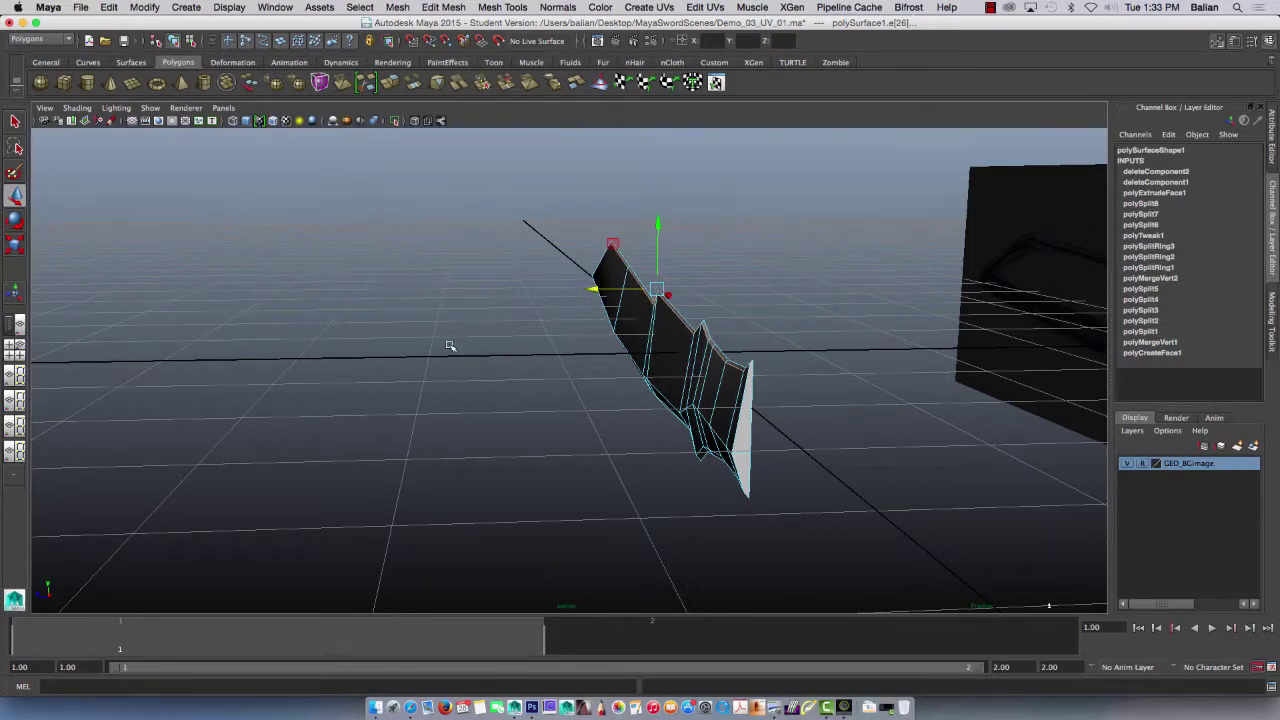
pyautogui.keyDown('alt'); pyautogui.moveTo(450, 346); pyautogui.dragTo(420, 328); pyautogui.keyUp('alt')
pyautogui.keyDown('alt'); pyautogui.moveTo(296, 311); pyautogui.dragTo(510, 345); pyautogui.keyUp('alt')
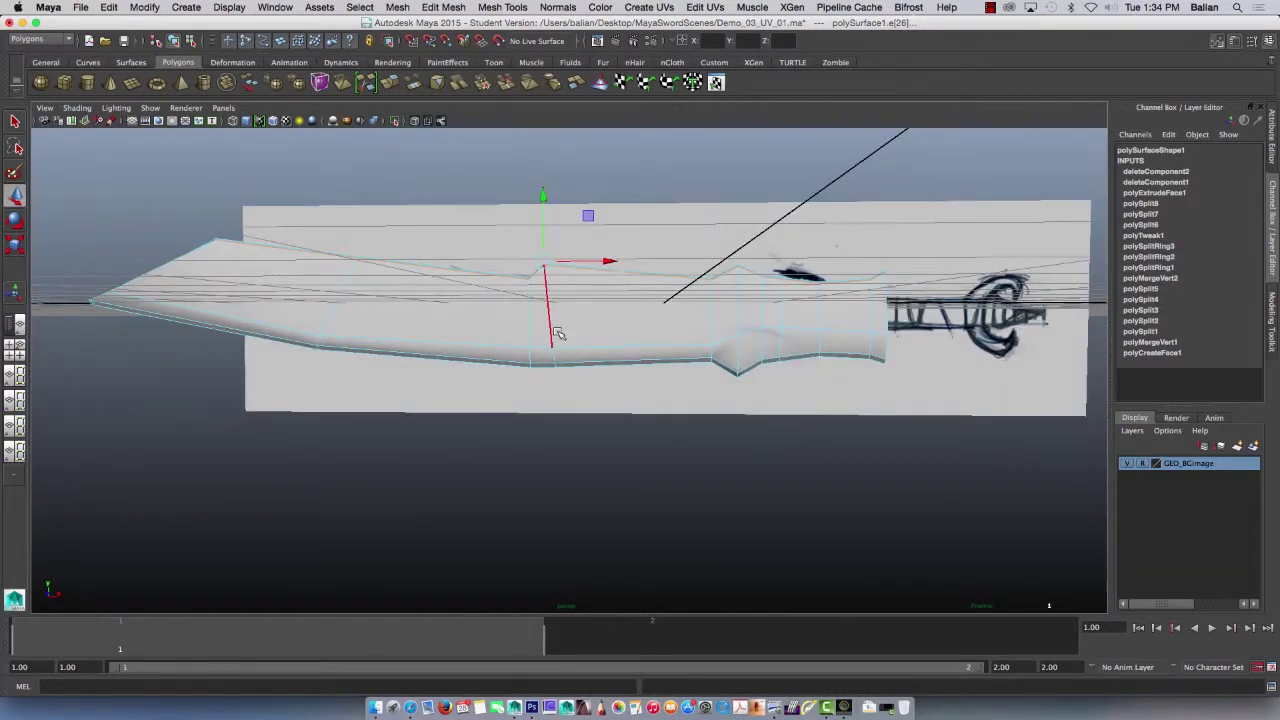
# - Return to object mode and save the scene as Demo_06_UV_Unwrap.ma in the MayaSwordScenes folder
pyautogui.moveTo(555, 330); pyautogui.dragTo(584, 316, button='right')
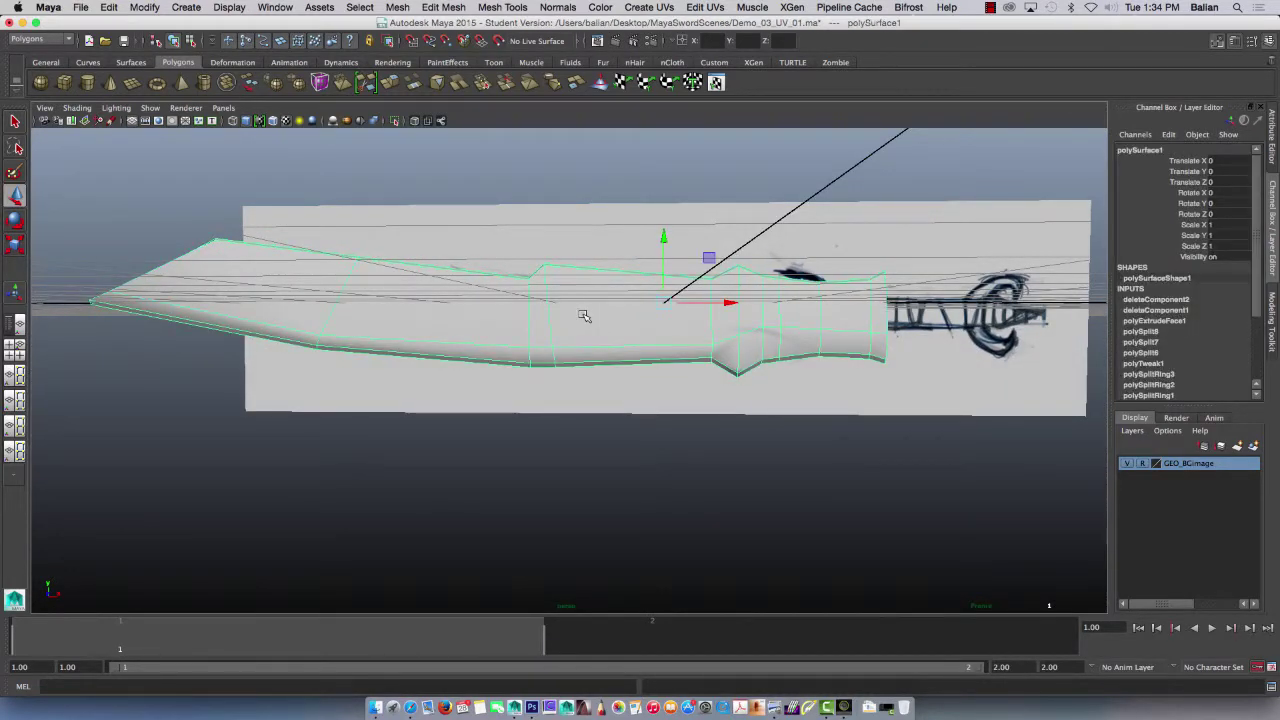
pyautogui.press('shift+super+s')
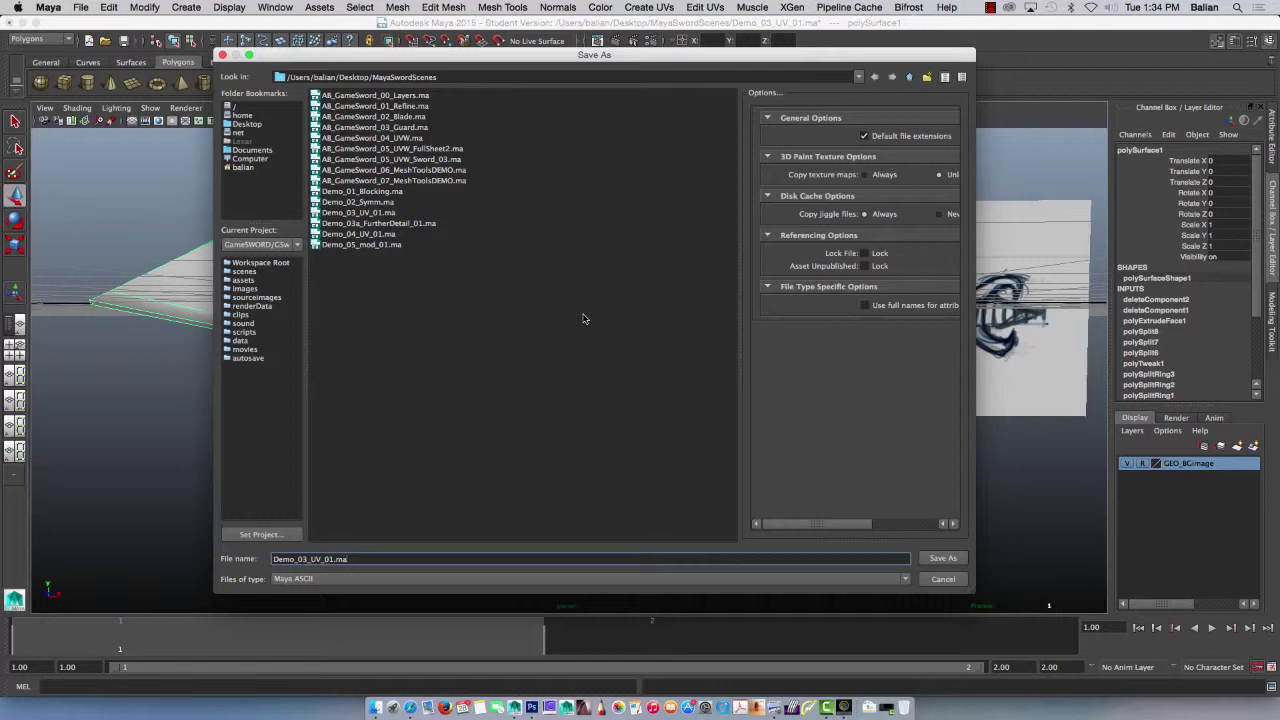
pyautogui.click(356, 244)
pyautogui.moveTo(354, 559); pyautogui.dragTo(318, 559)
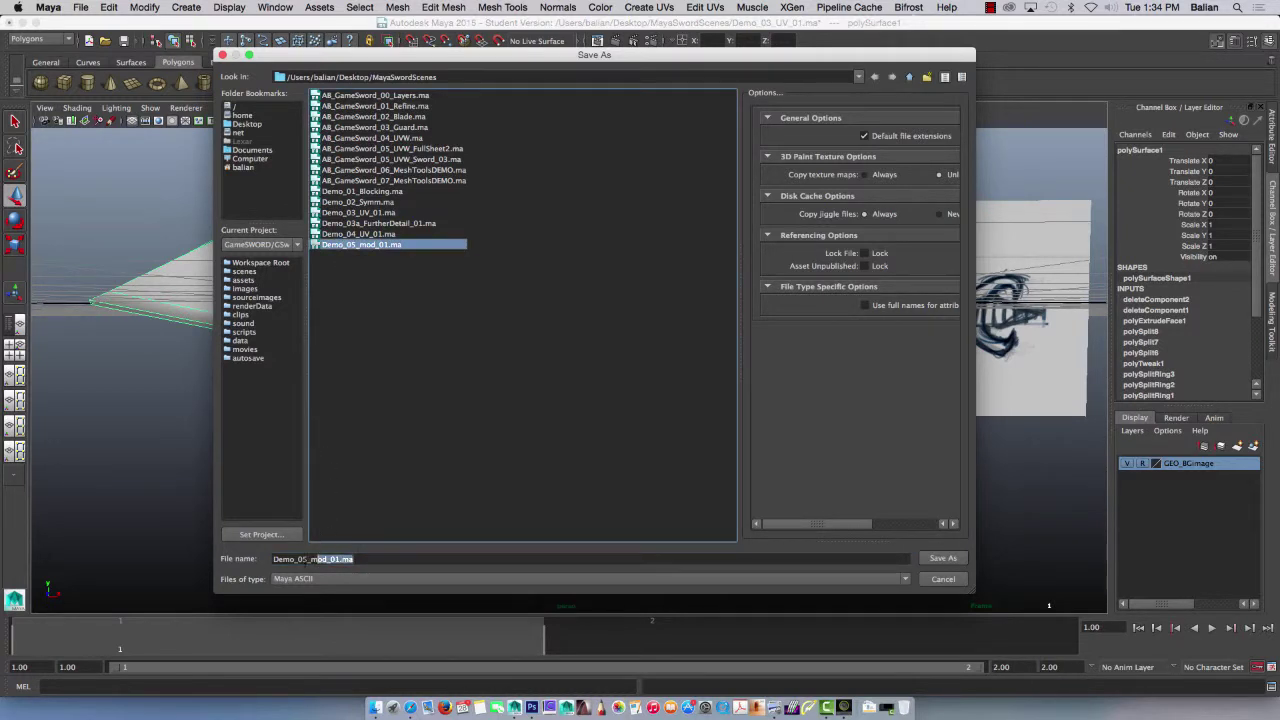
pyautogui.click(301, 559)
pyautogui.write('6')
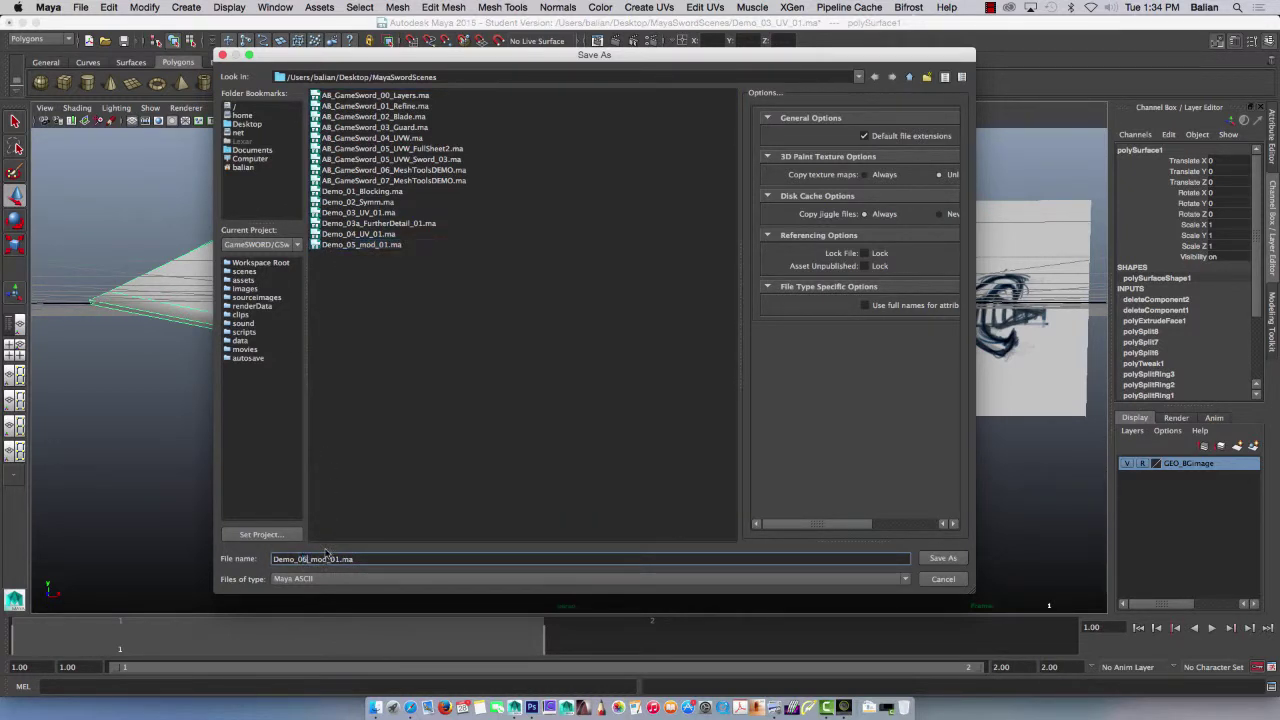
pyautogui.moveTo(311, 559); pyautogui.dragTo(323, 559)
pyautogui.write('UV')
pyautogui.press('Return')
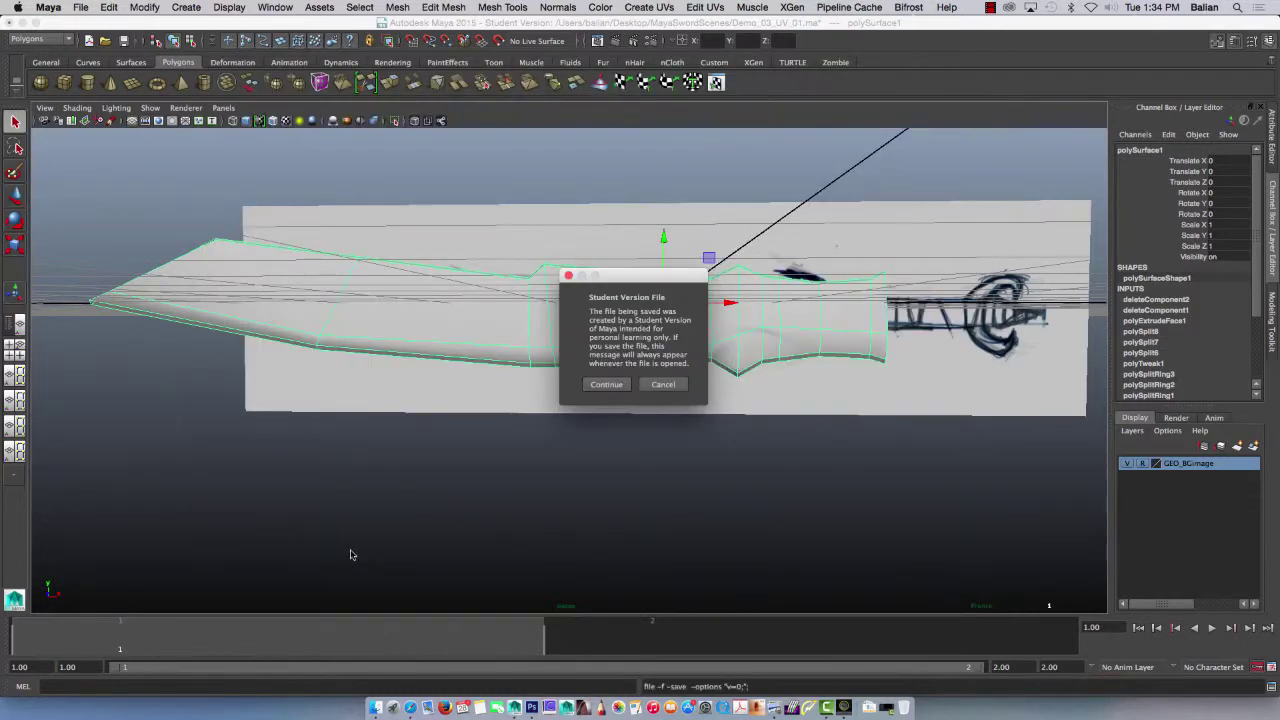
pyautogui.click(606, 384)
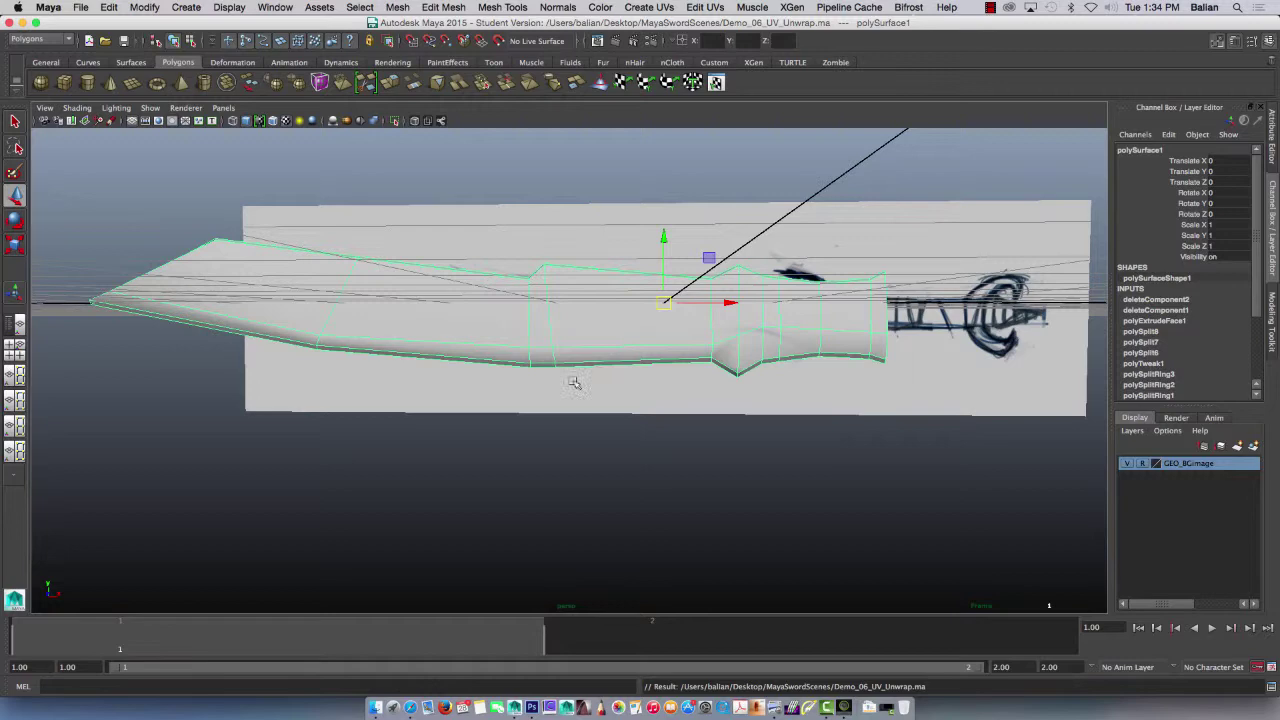
# - Open the Planar Mapping options window and drag it aside
pyautogui.keyDown('alt'); pyautogui.moveTo(568, 396); pyautogui.dragTo(609, 323); pyautogui.keyUp('alt')
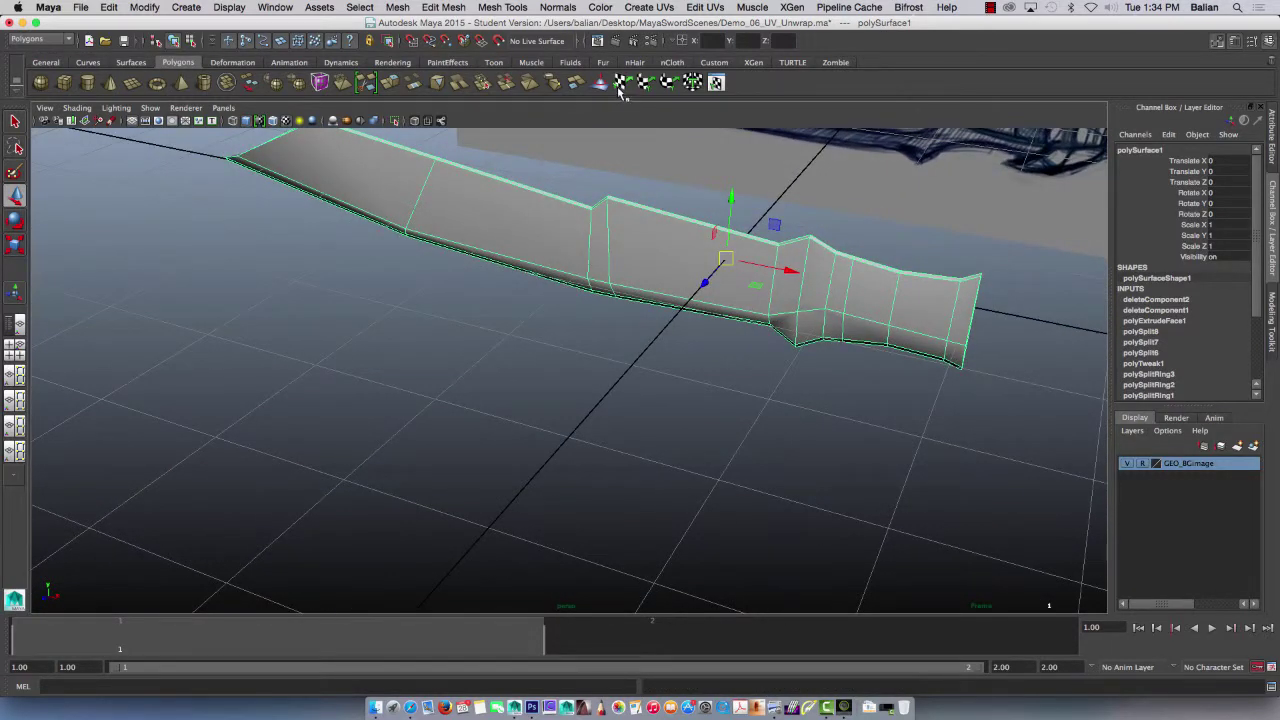
pyautogui.click(645, 7)
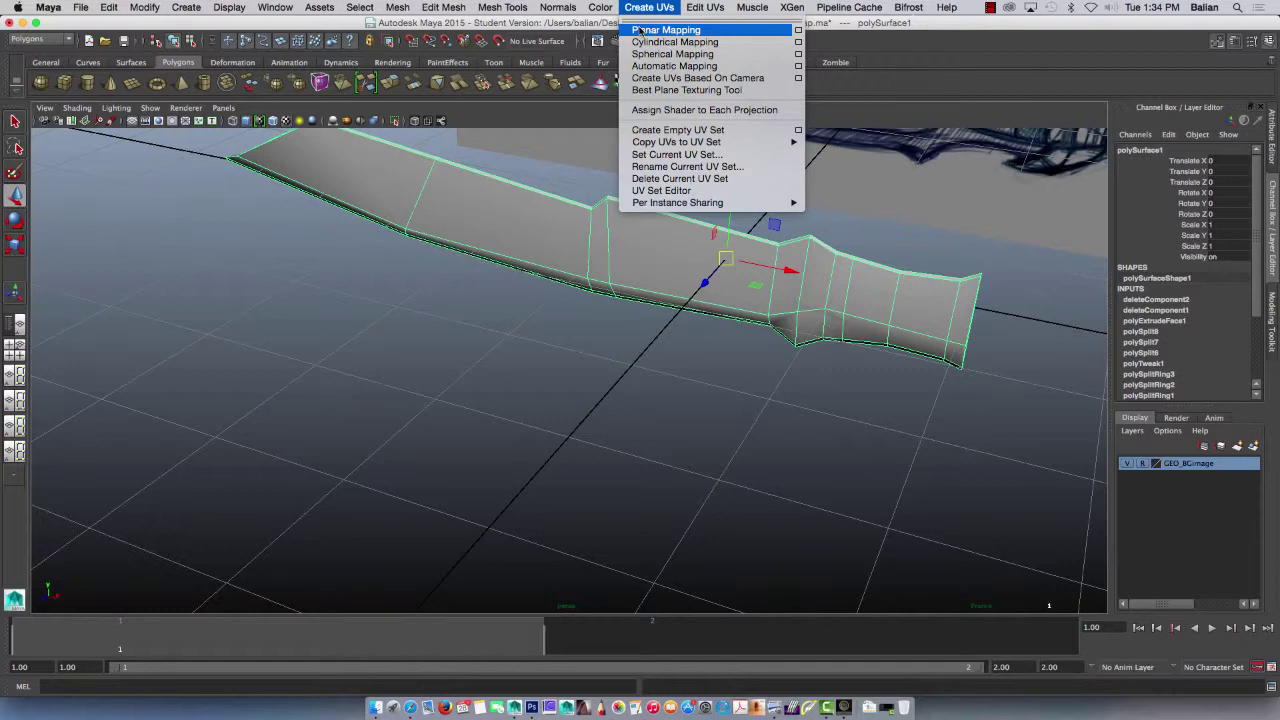
pyautogui.click(798, 30)
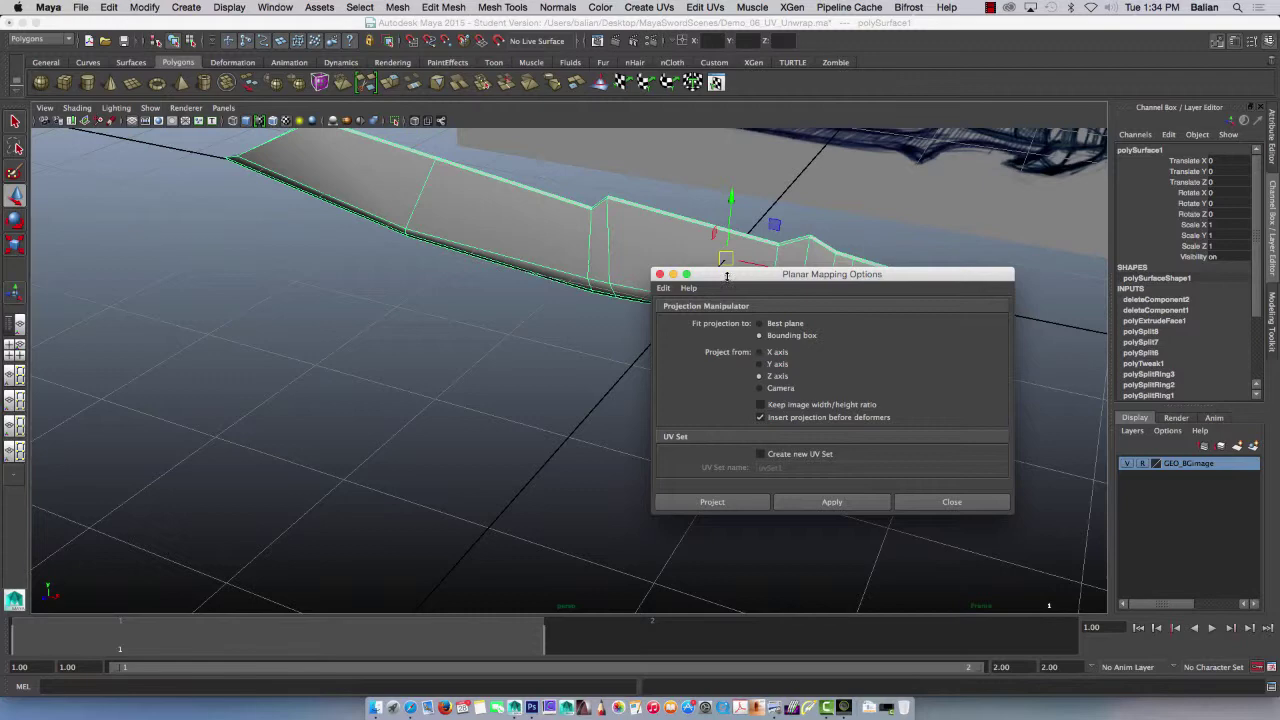
pyautogui.click(663, 288)
pyautogui.moveTo(718, 276); pyautogui.dragTo(176, 314)
# - Apply a planar UV projection to the sword, close the options and exit the manipulator
pyautogui.keyDown('alt'); pyautogui.moveTo(663, 379); pyautogui.dragTo(685, 340); pyautogui.keyUp('alt')
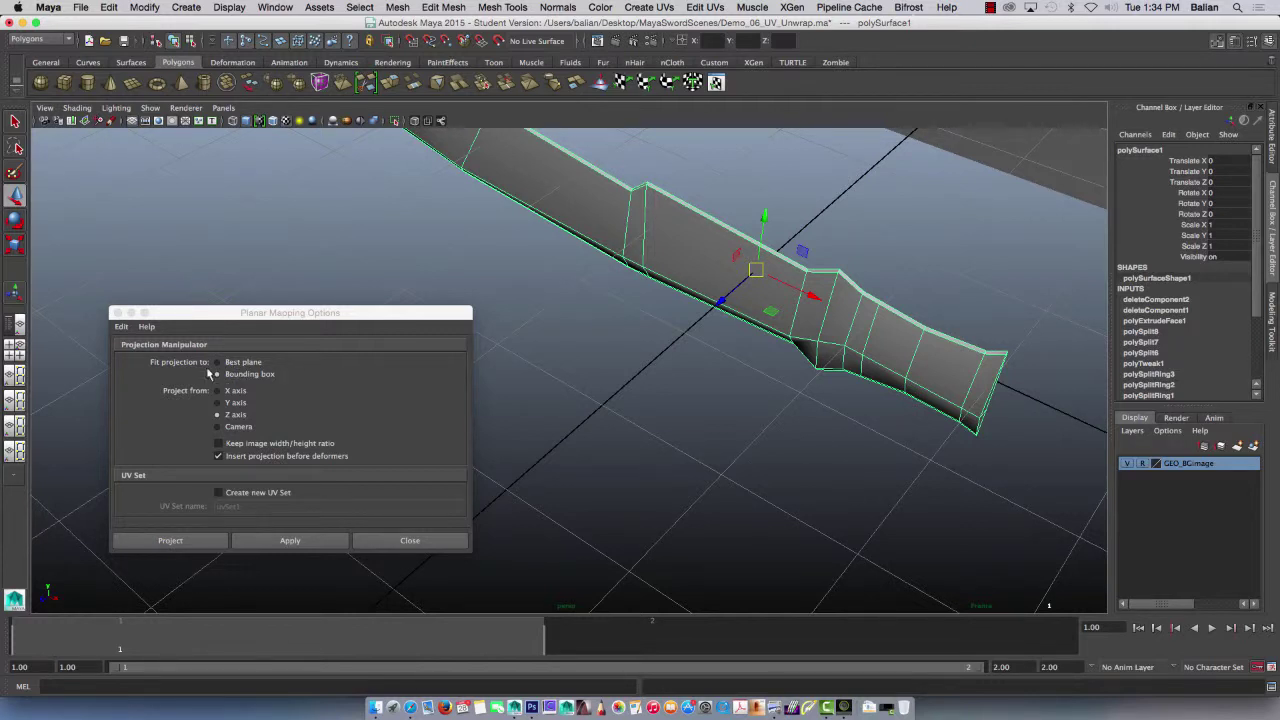
pyautogui.click(268, 542)
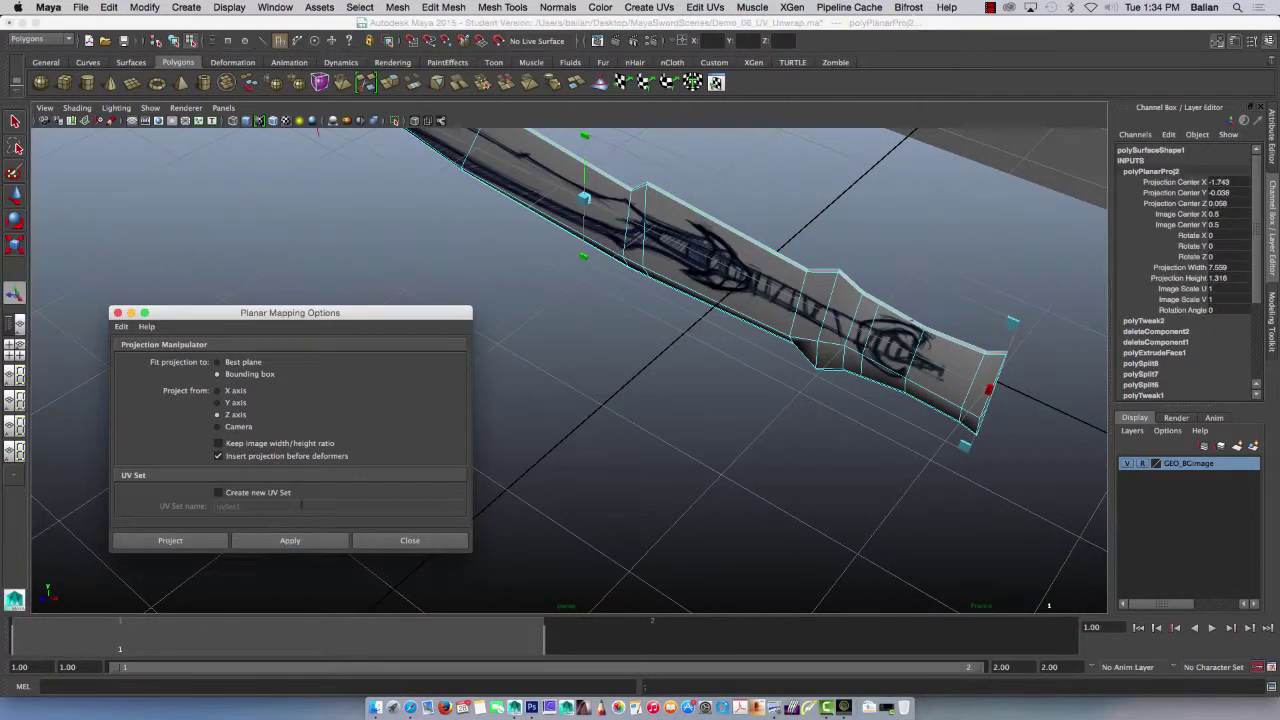
pyautogui.click(410, 539)
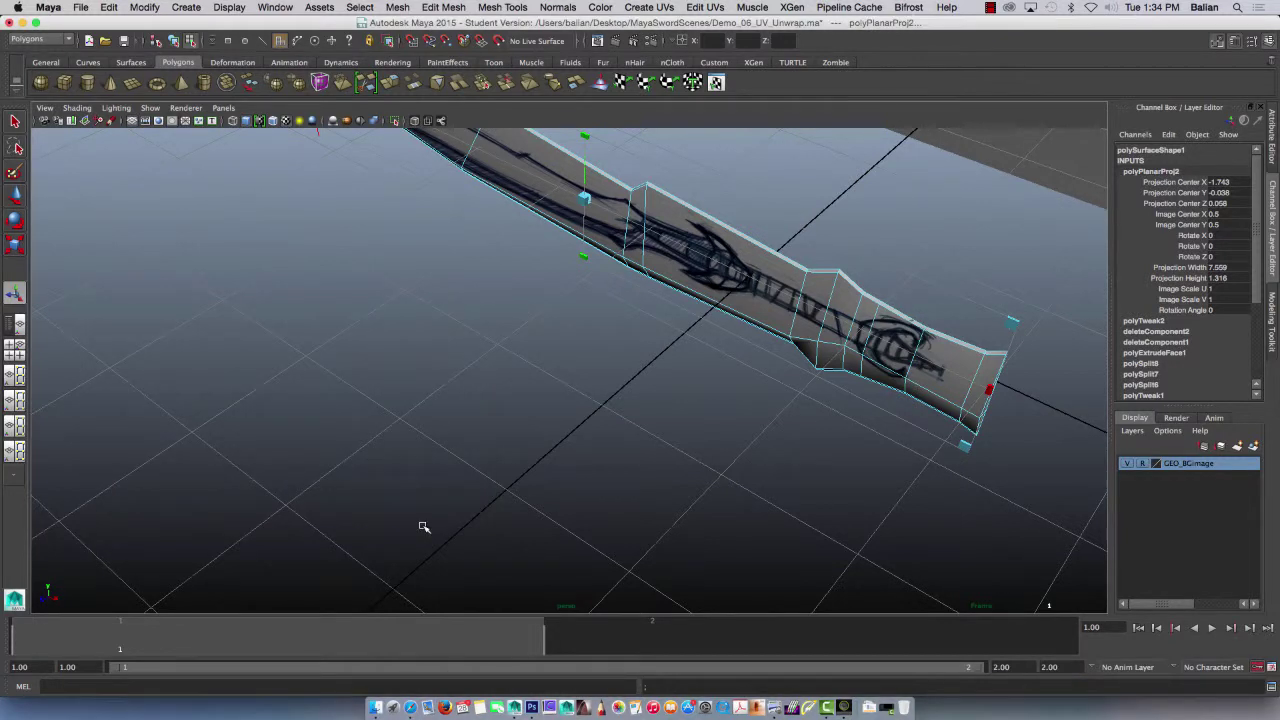
pyautogui.press('F8')
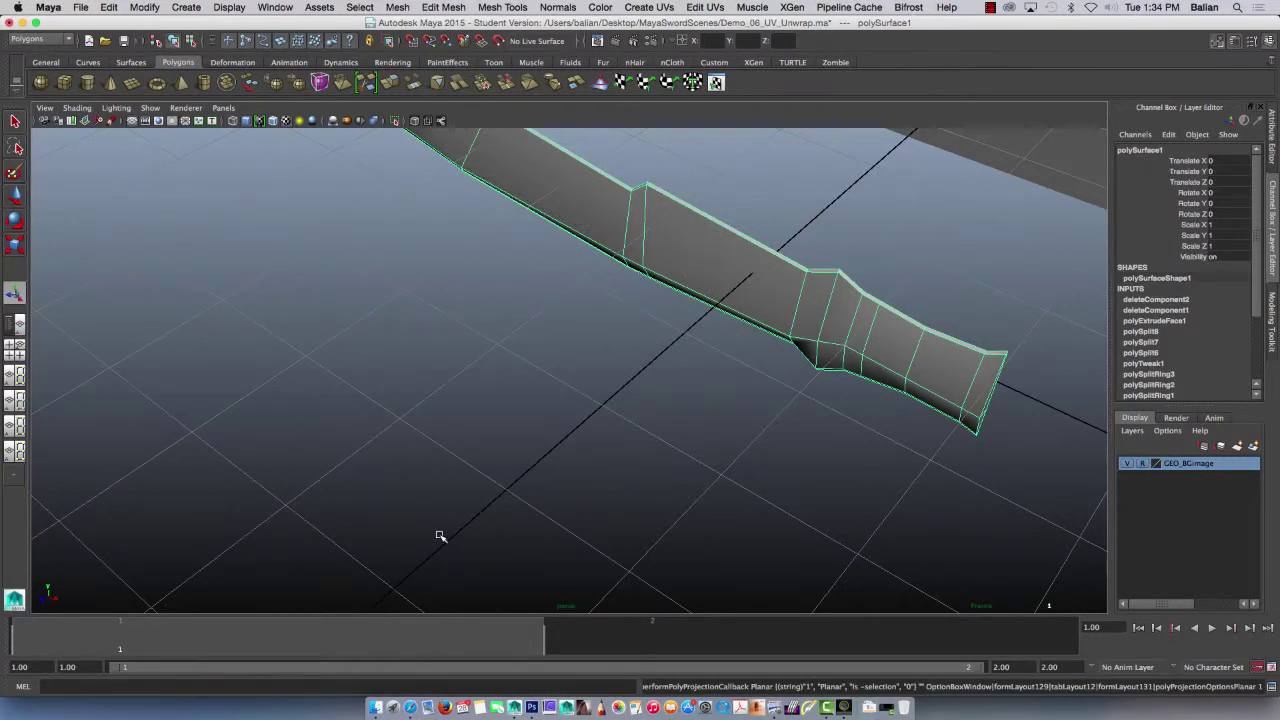
# - Assign a new Lambert material to the sword mesh in object mode
pyautogui.moveTo(714, 260); pyautogui.dragTo(717, 268, button='right')
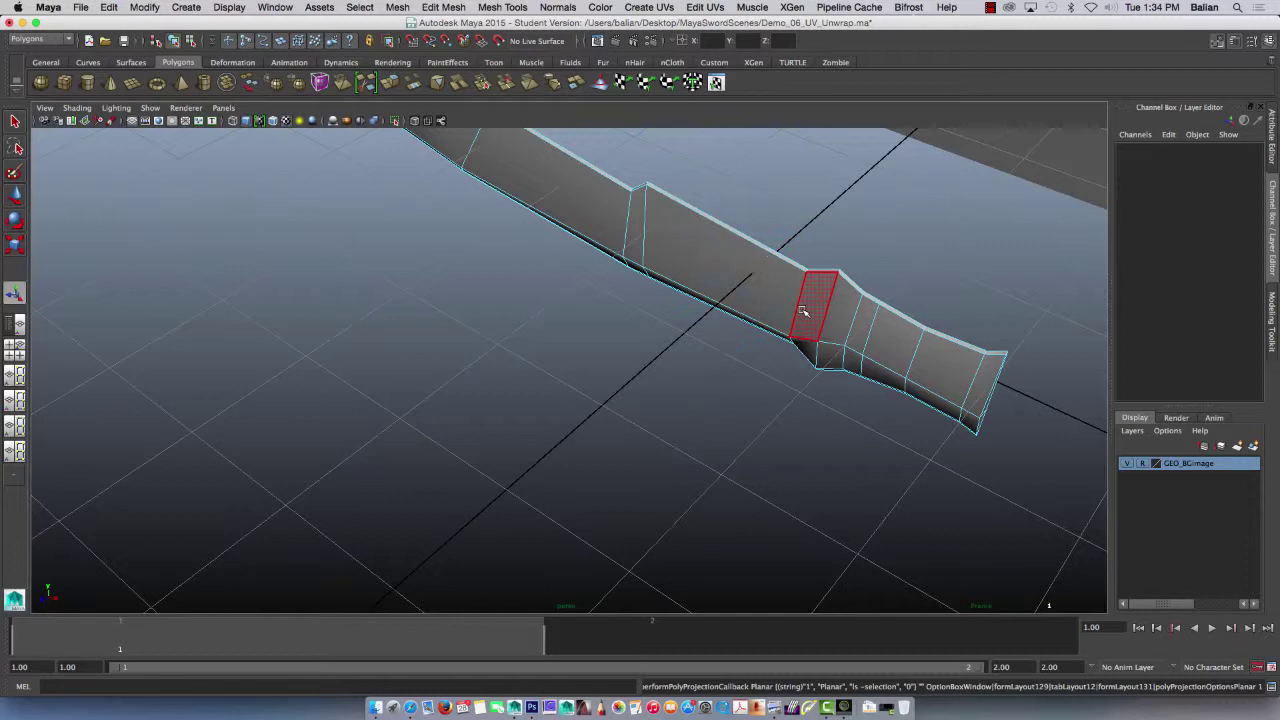
pyautogui.moveTo(803, 311); pyautogui.dragTo(803, 298, button='right')
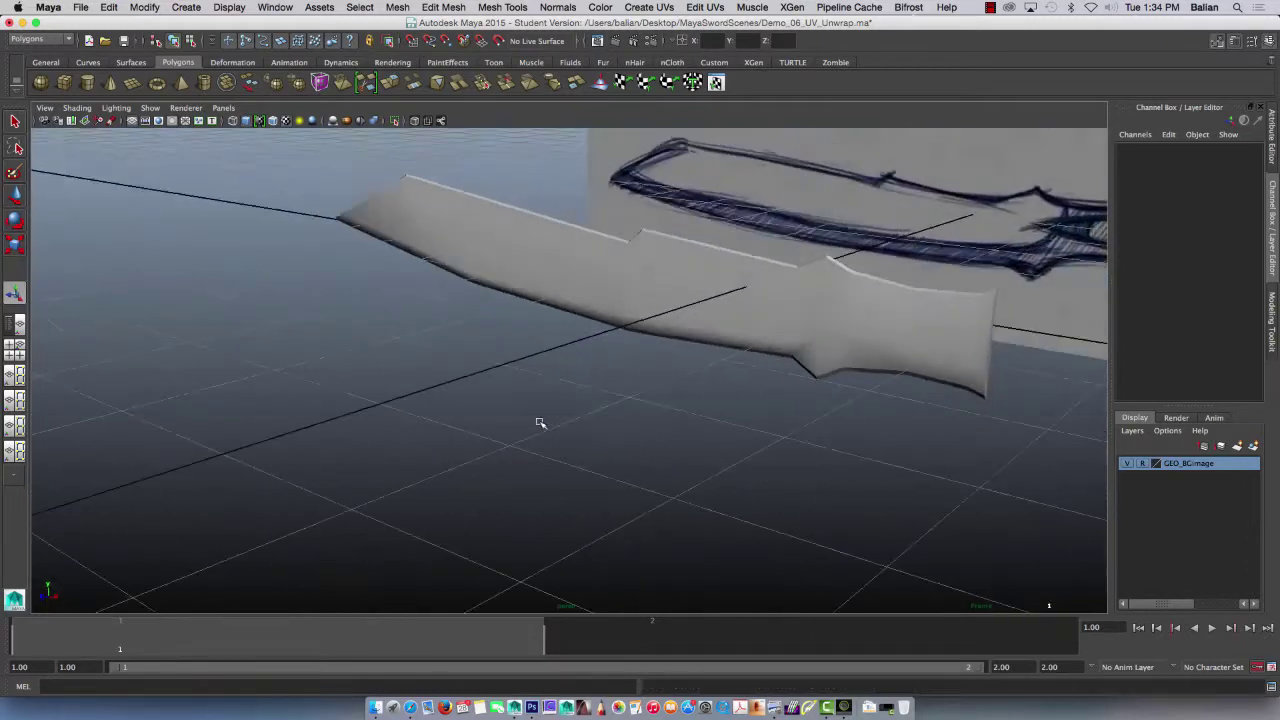
pyautogui.keyDown('alt'); pyautogui.moveTo(540, 423); pyautogui.dragTo(472, 337); pyautogui.keyUp('alt')
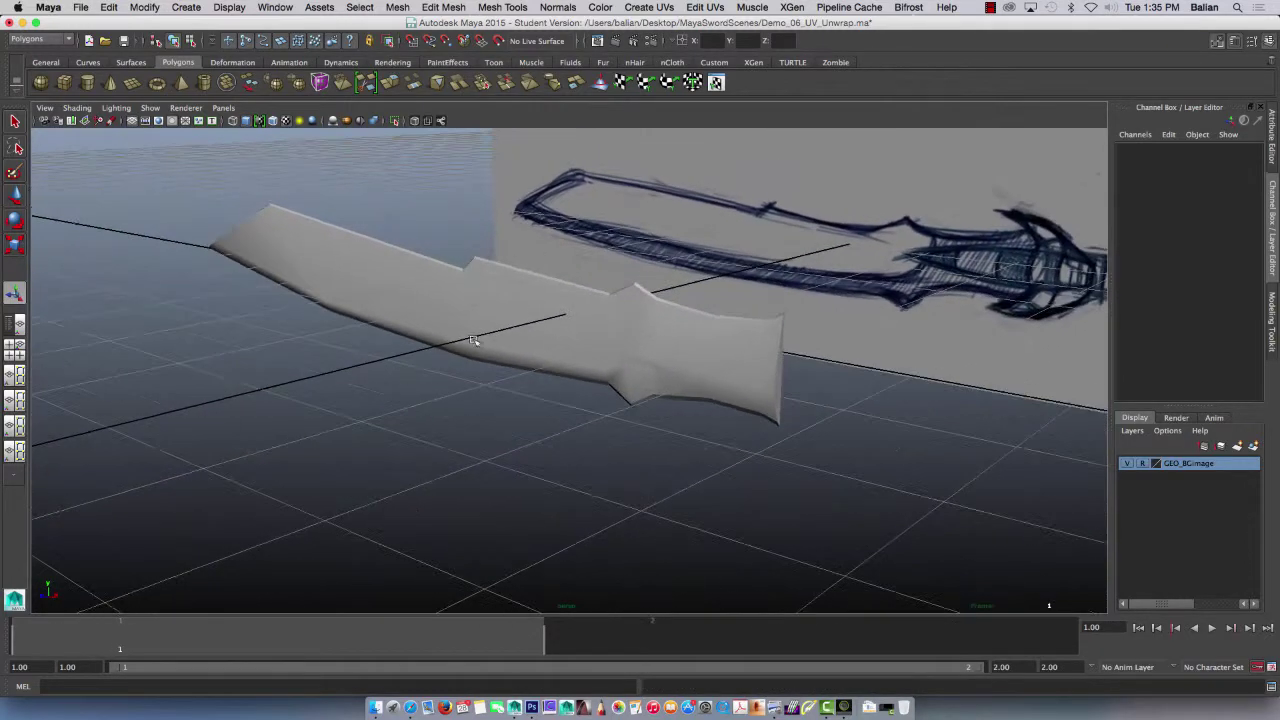
pyautogui.click(612, 390)
pyautogui.moveTo(514, 313); pyautogui.dragTo(467, 586, button='right')
pyautogui.click(526, 333)
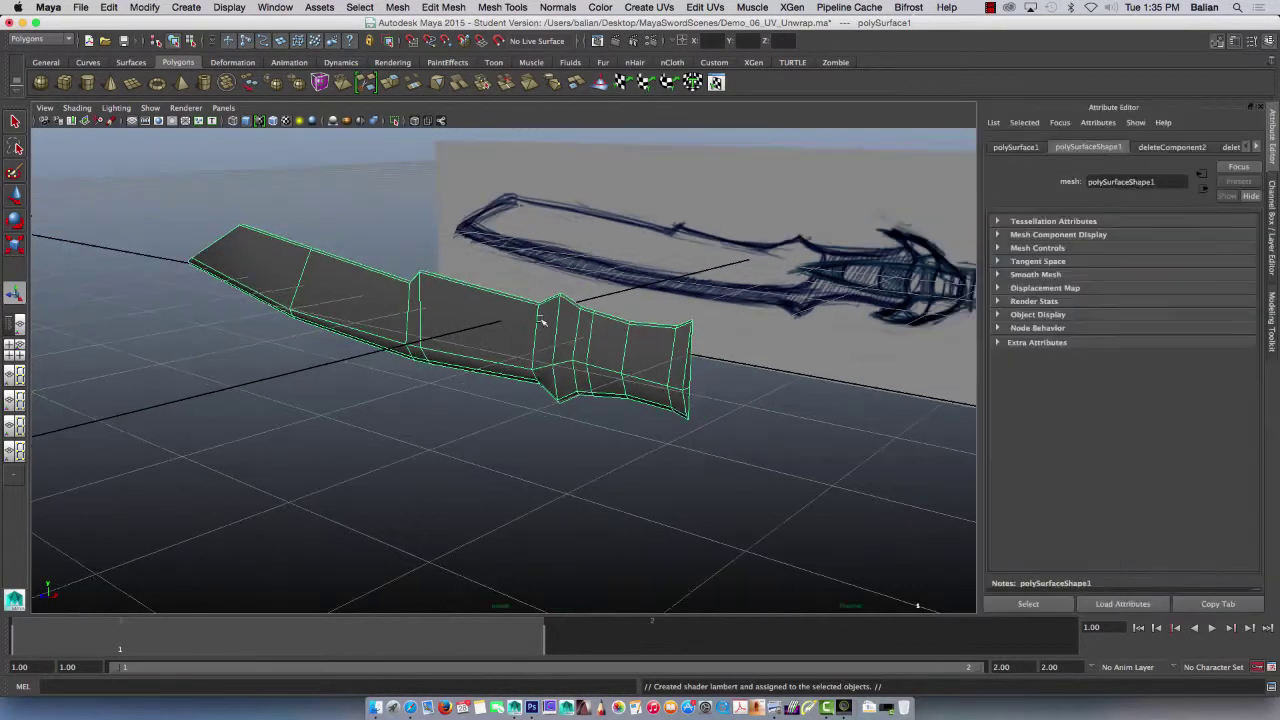
# - Rename the shape node polySurfaceShape1 to Blade in the Attribute Editor
pyautogui.doubleClick(1149, 181)
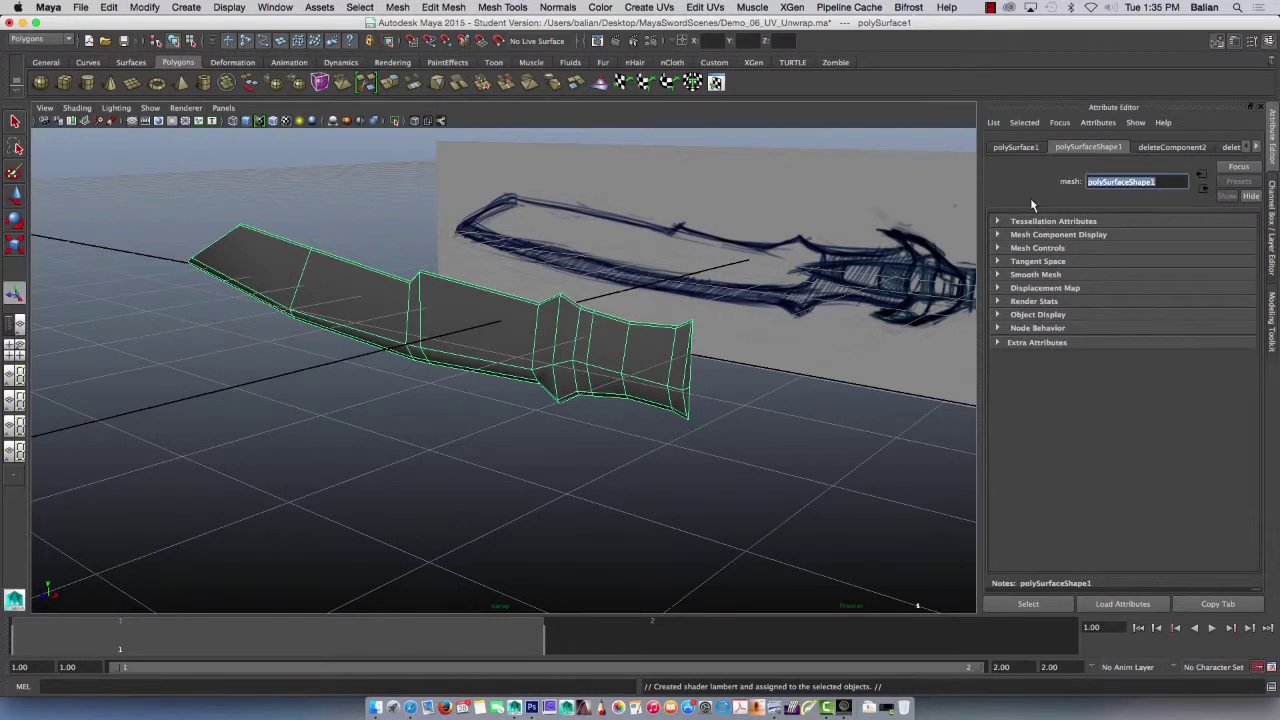
pyautogui.write('S')
pyautogui.write('lade')
pyautogui.press('Return')
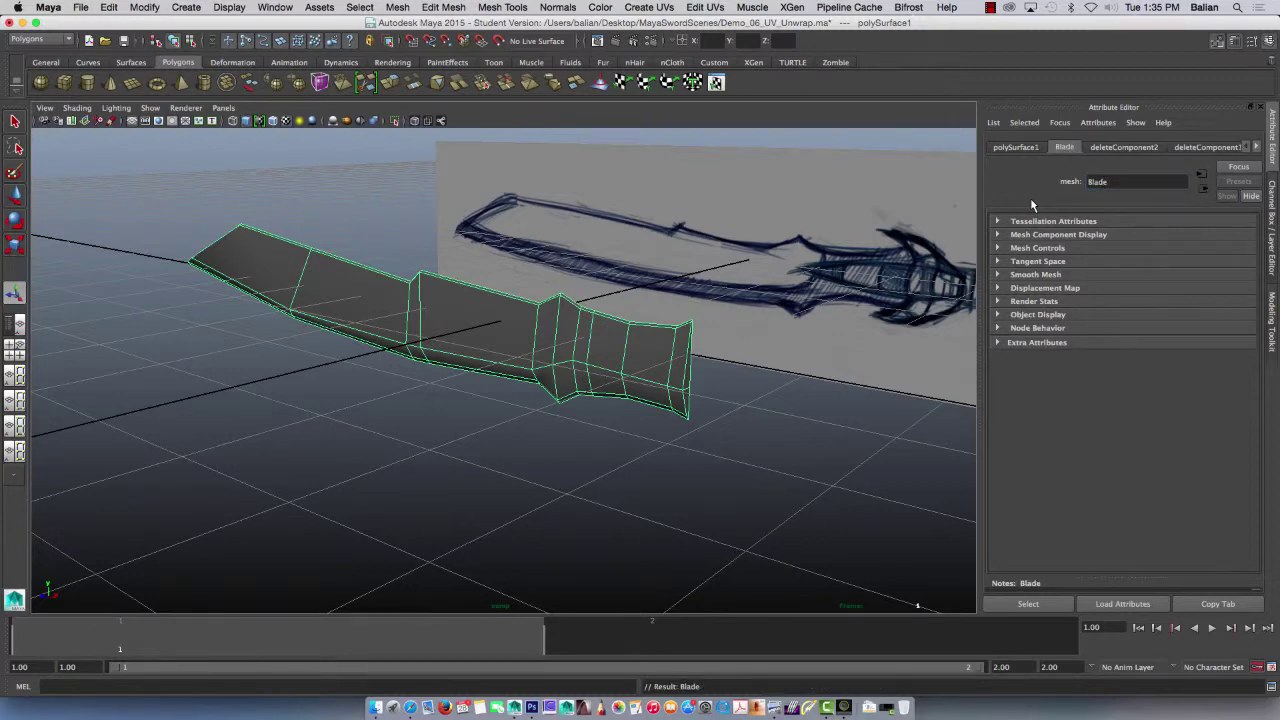
# - Delete the Blade mesh's history via Edit > Delete by Type > History
pyautogui.click(109, 7)
pyautogui.click(109, 7)
pyautogui.click(109, 7)
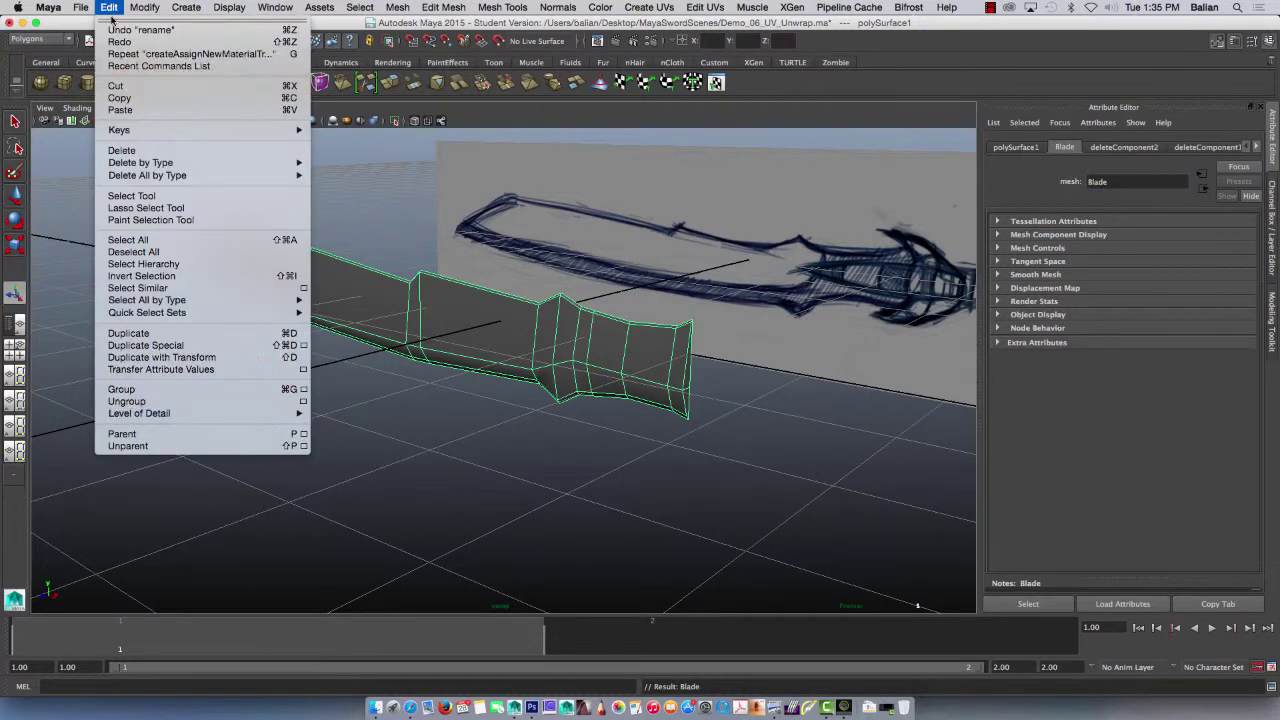
pyautogui.moveTo(147, 171)
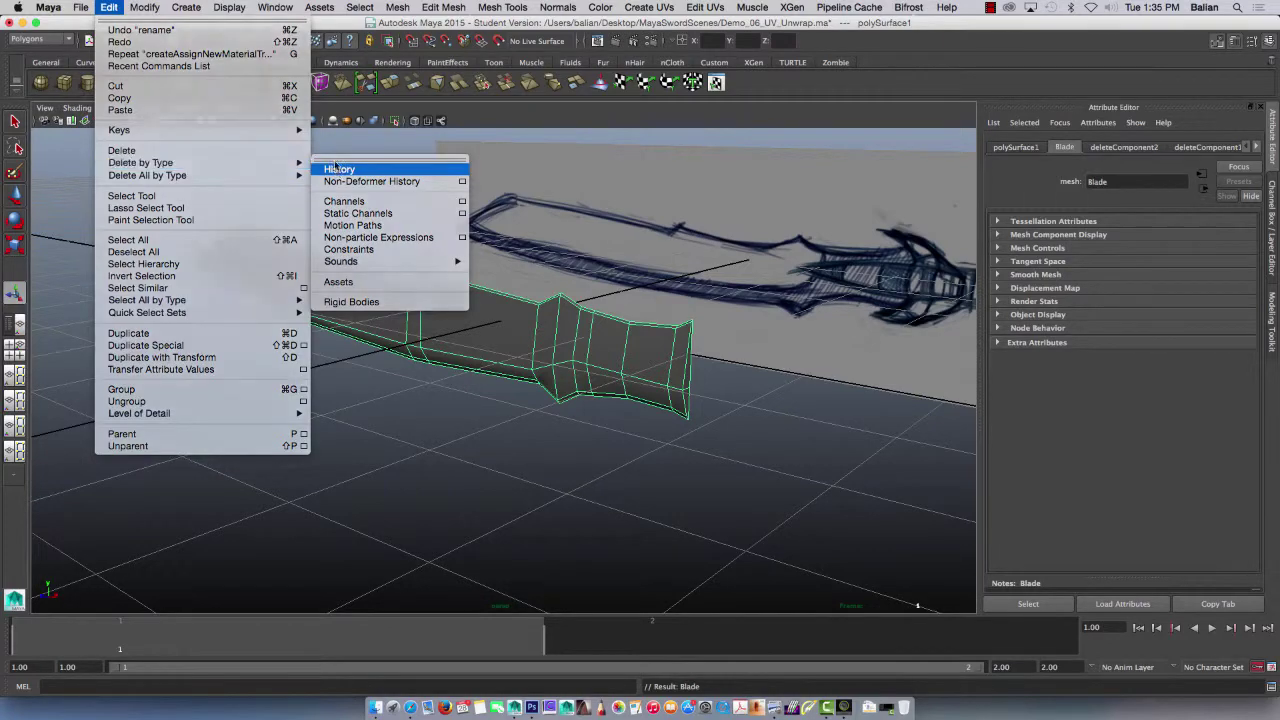
pyautogui.click(337, 167)
pyautogui.press('w')
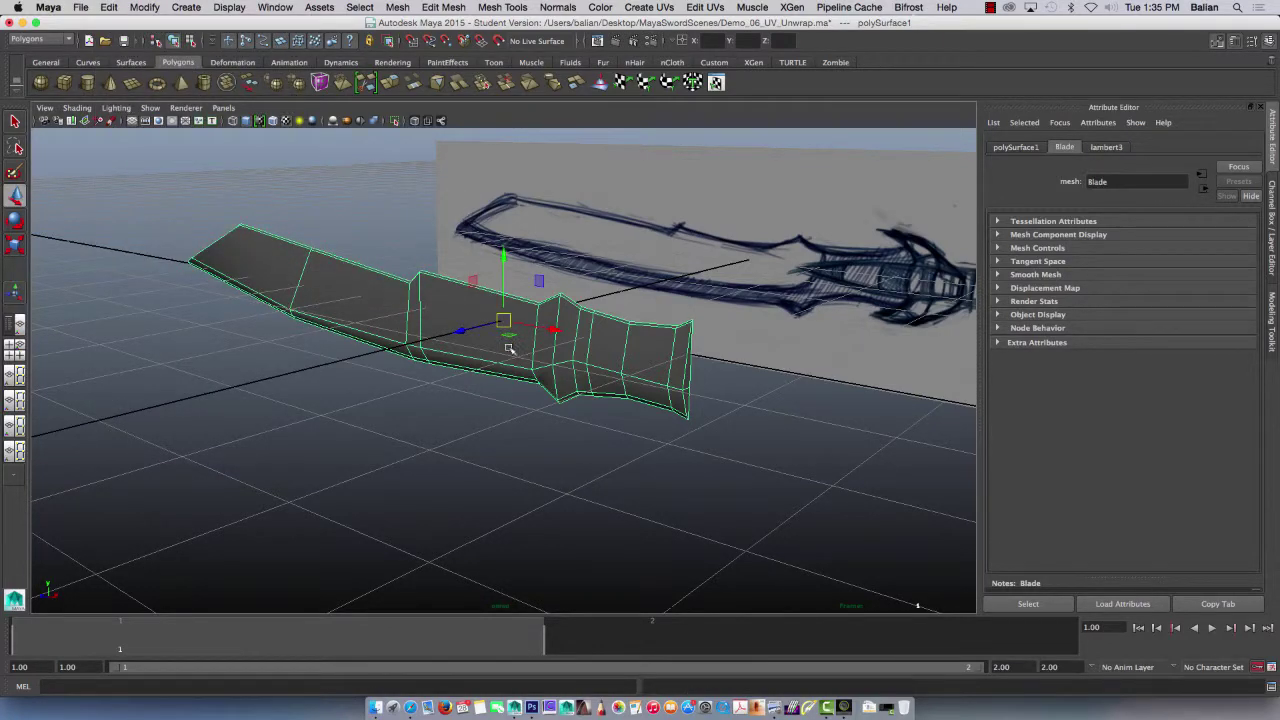
pyautogui.moveTo(458, 407)
pyautogui.keyDown('alt'); pyautogui.mouseDown()
pyautogui.moveTo(509, 399)
pyautogui.moveTo(423, 426)
pyautogui.moveTo(440, 409)
pyautogui.mouseUp(); pyautogui.keyUp('alt')
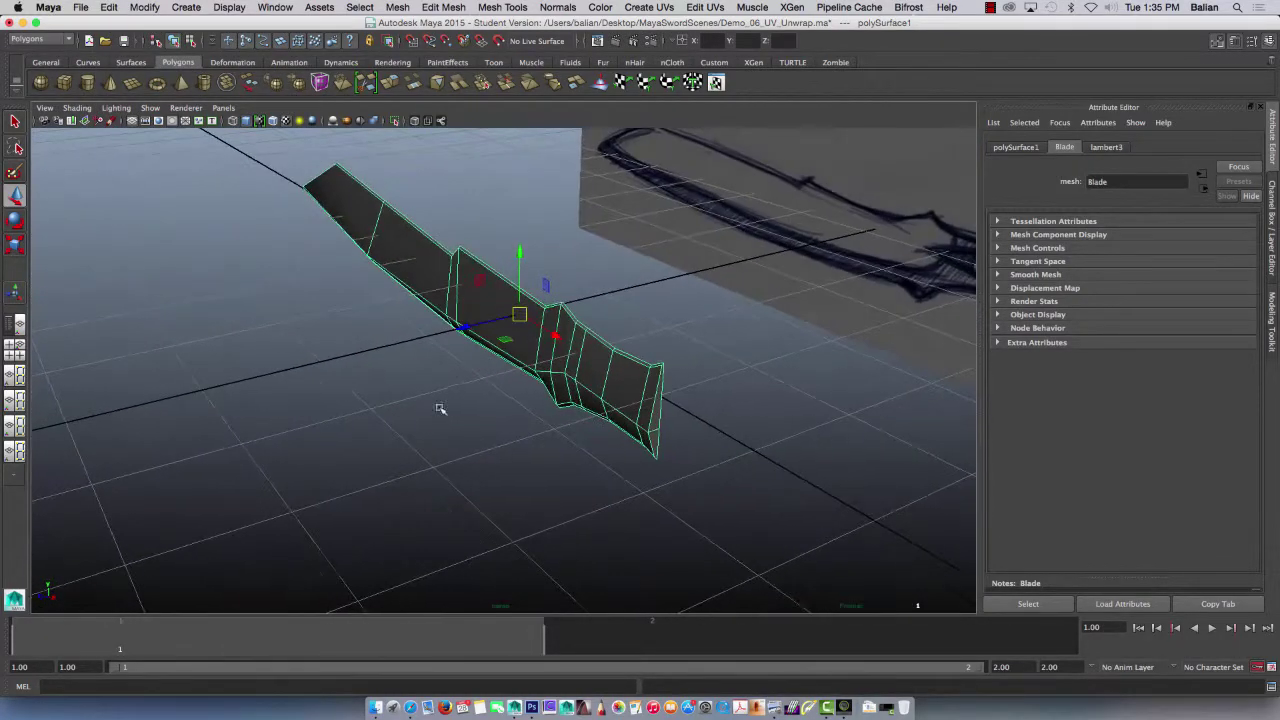
# - Set the lambert3 material colour to a blue-teal hue of about 205
pyautogui.click(1108, 147)
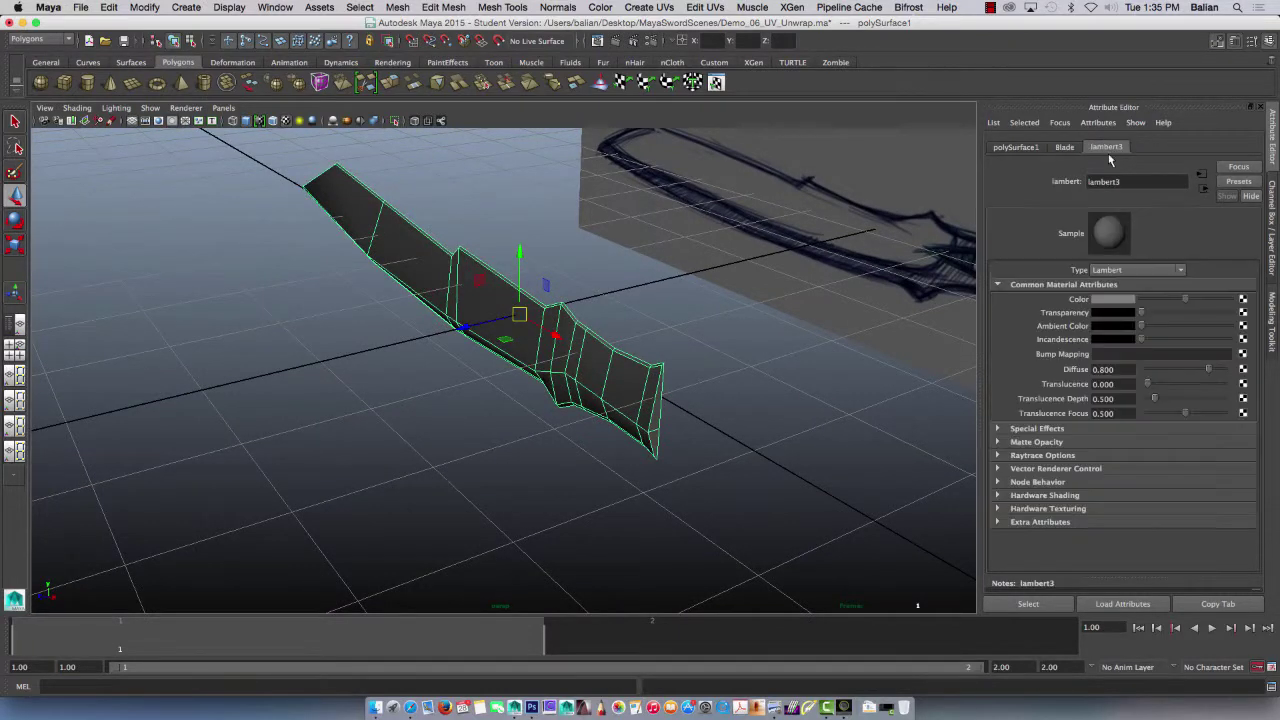
pyautogui.click(1108, 300)
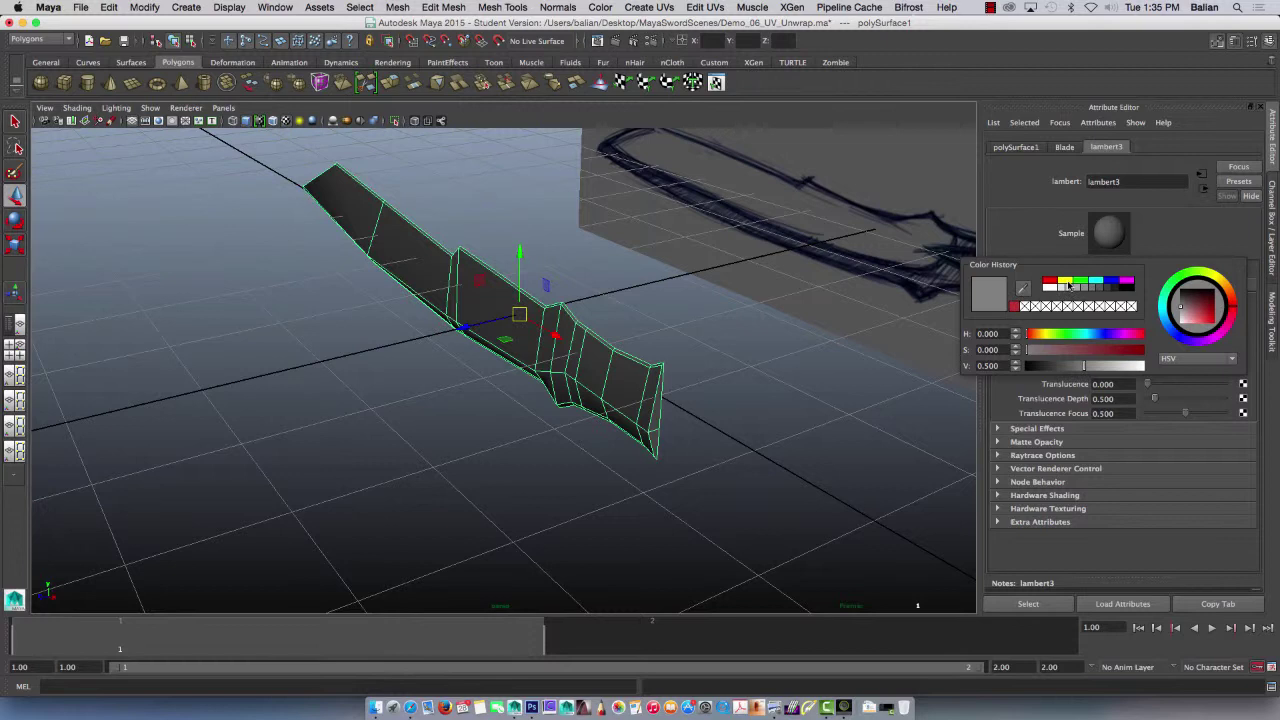
pyautogui.moveTo(1104, 333); pyautogui.dragTo(1093, 341)
pyautogui.click(1089, 354)
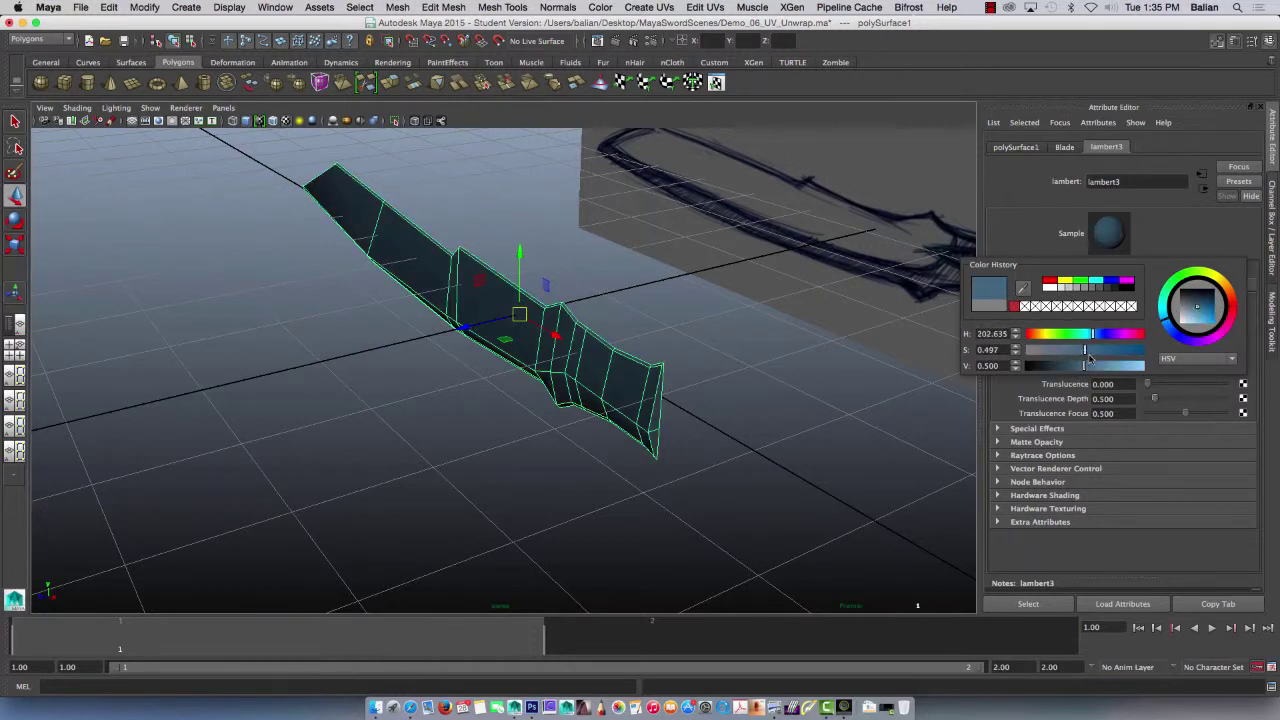
pyautogui.click(411, 405)
# - Turn on Wireframe on Shaded, reselect the blade and show the Channel Box with layers
pyautogui.click(78, 108)
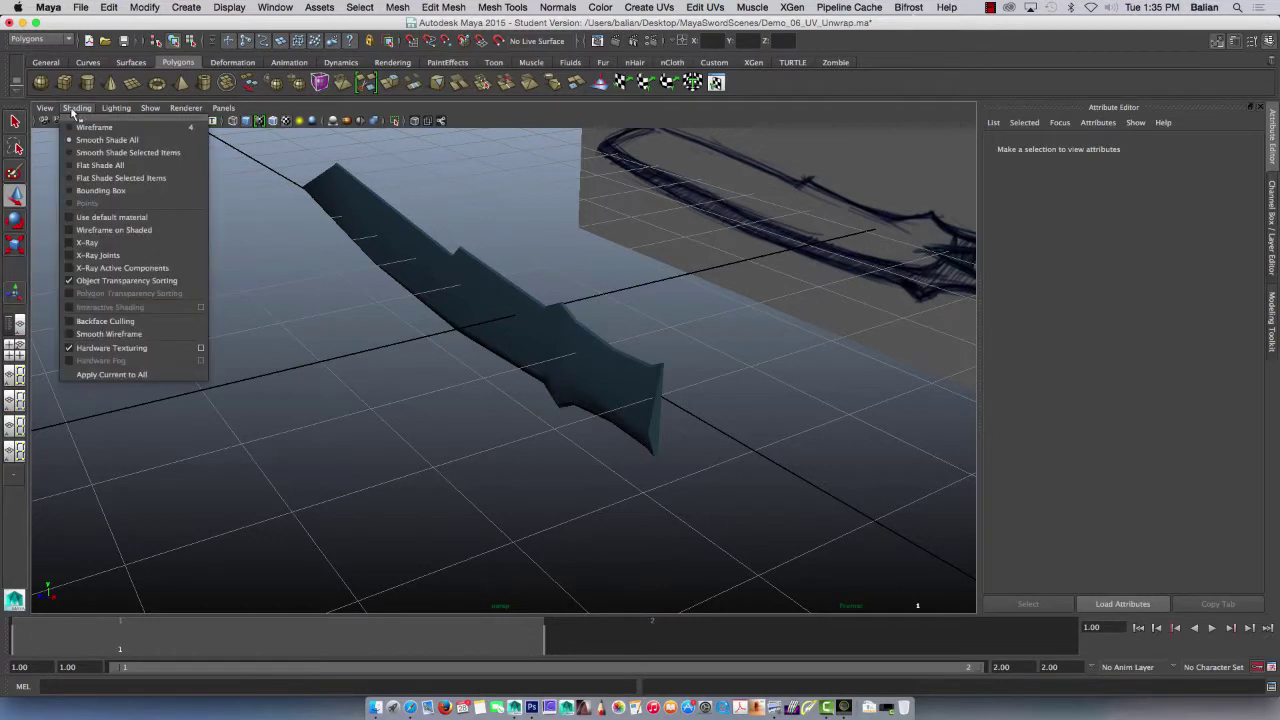
pyautogui.click(84, 230)
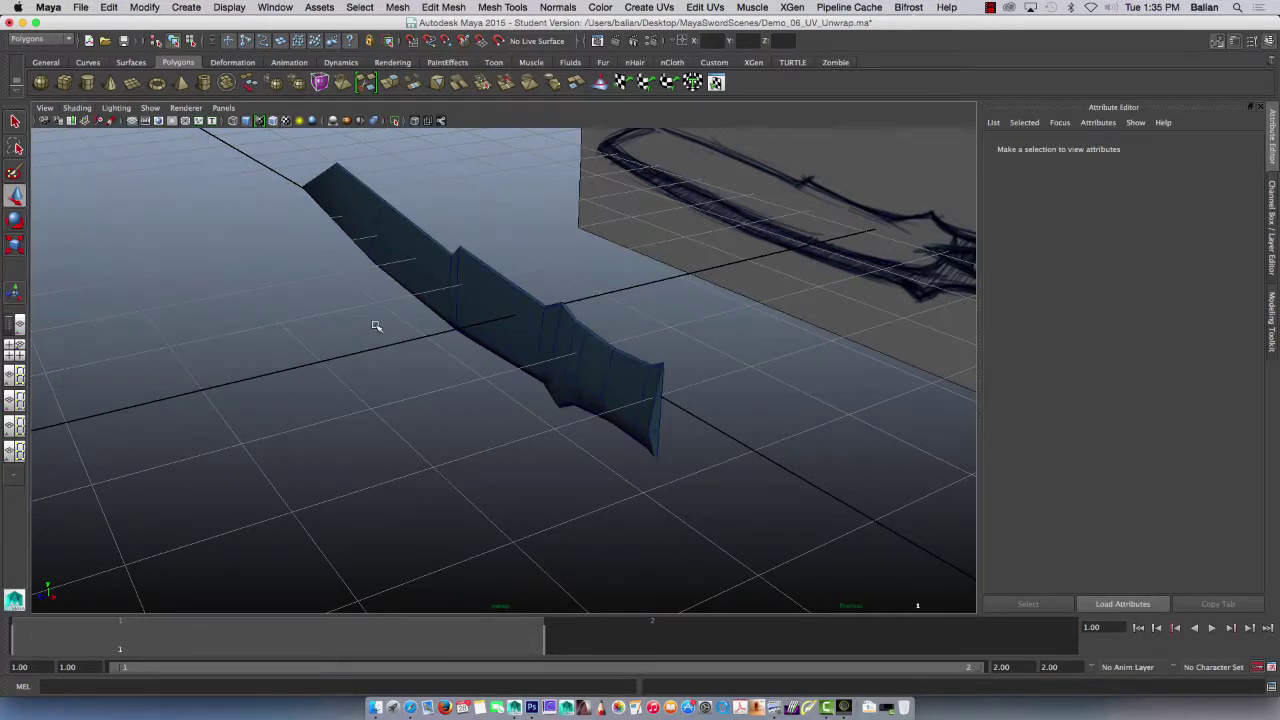
pyautogui.moveTo(377, 326)
pyautogui.keyDown('alt'); pyautogui.mouseDown()
pyautogui.moveTo(354, 374)
pyautogui.moveTo(392, 373)
pyautogui.mouseUp(); pyautogui.keyUp('alt')
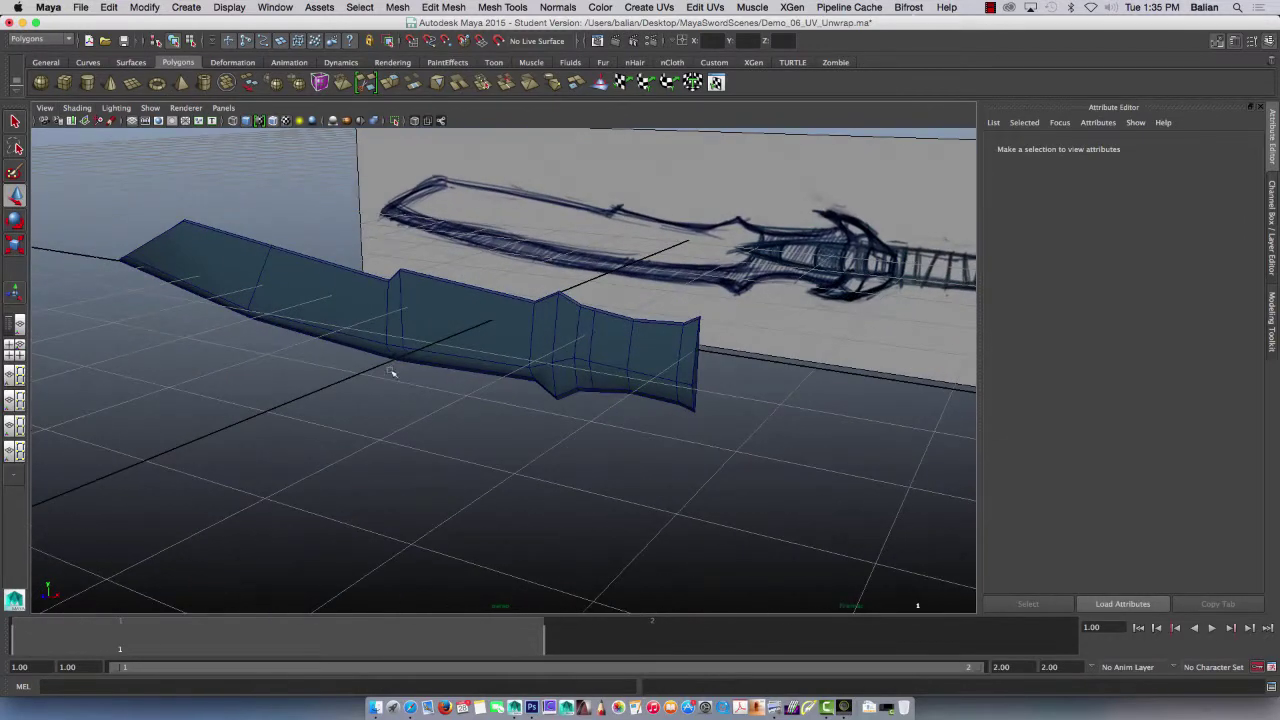
pyautogui.click(488, 317)
pyautogui.hotkey('ctrl', 'a')
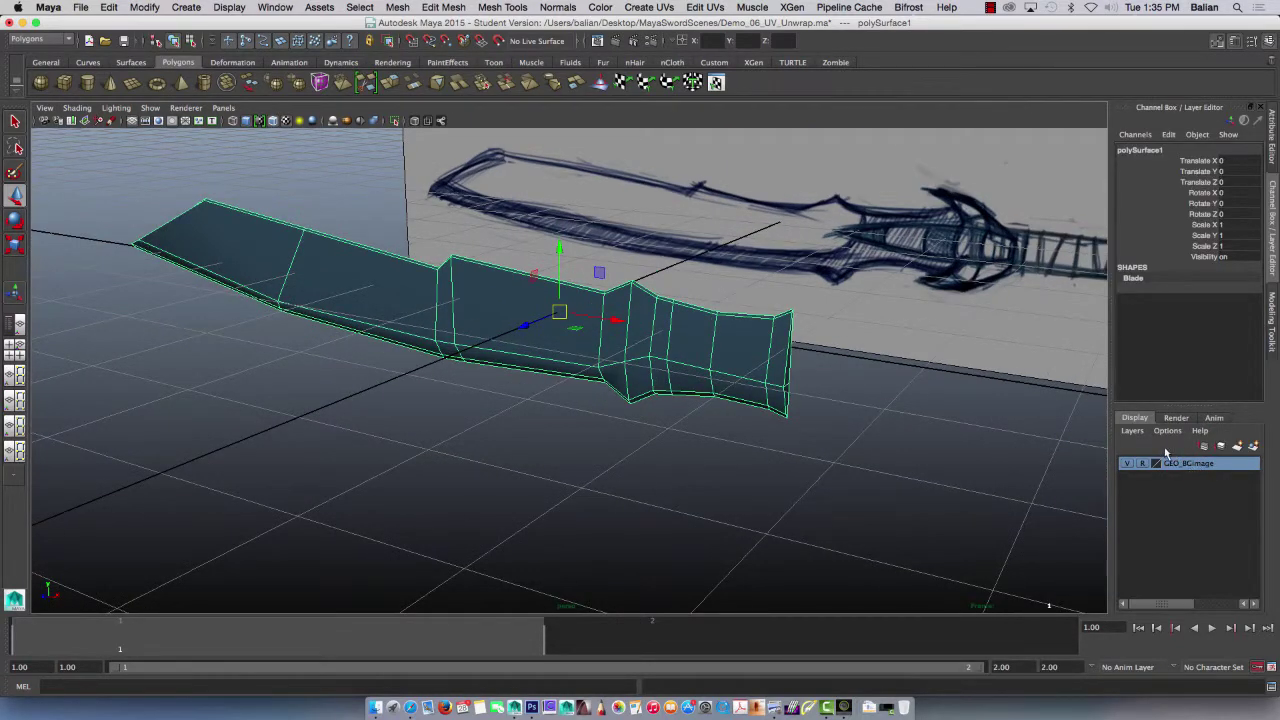
# - Create a layer from the selected blade, rename it Geo_Blade and set its colour to blue
pyautogui.click(1253, 446)
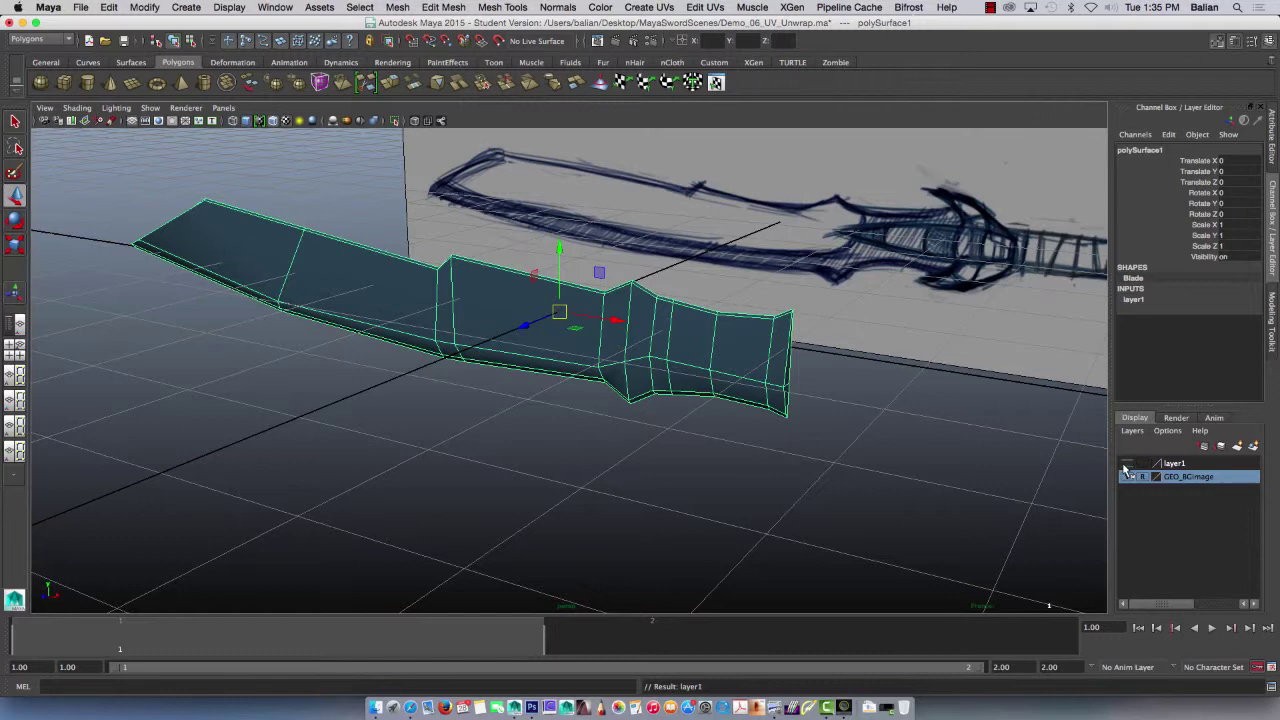
pyautogui.doubleClick(1175, 464)
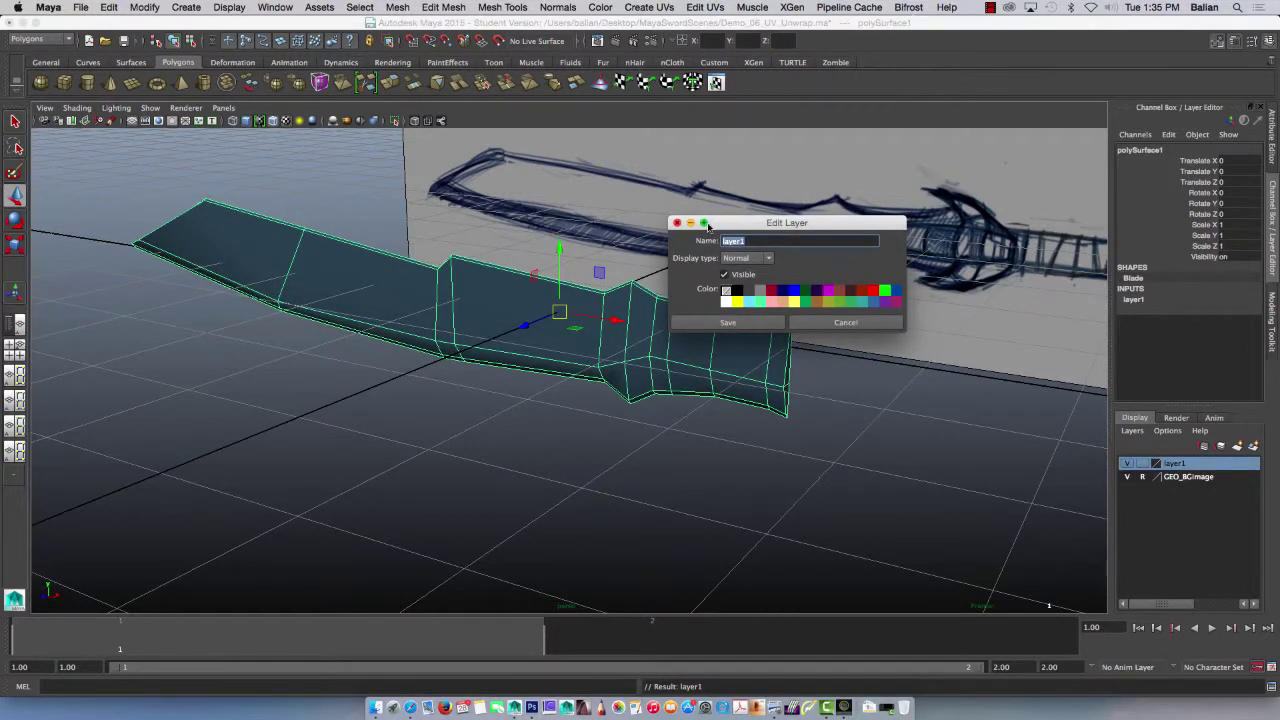
pyautogui.write('Geo_Blad')
pyautogui.press('Return')
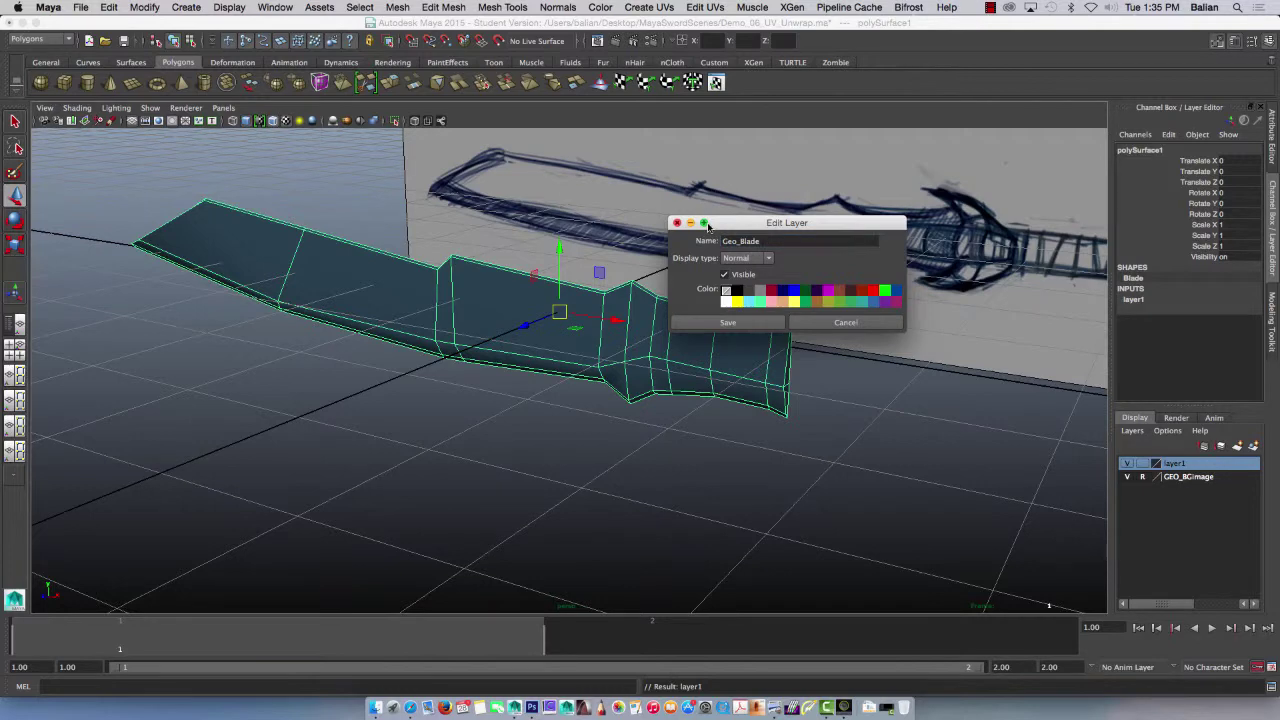
pyautogui.click(794, 290)
pyautogui.click(752, 323)
pyautogui.click(634, 444)
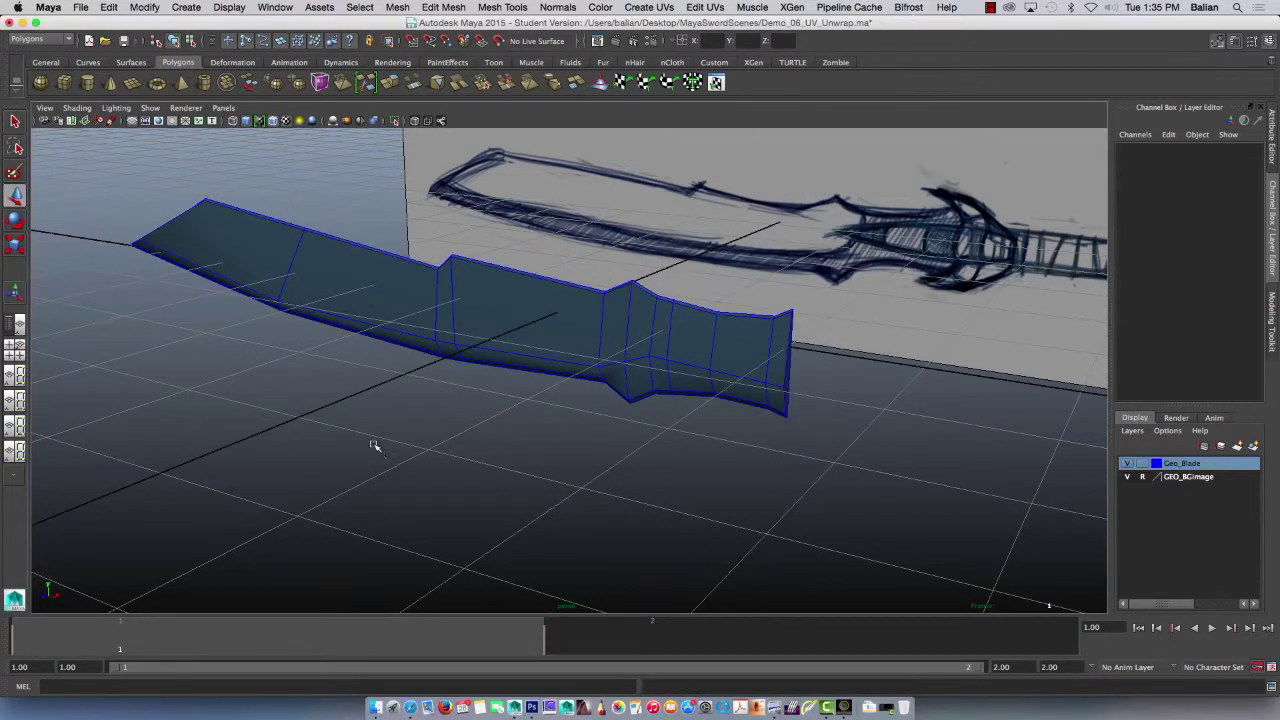
pyautogui.keyDown('alt'); pyautogui.moveTo(285, 382); pyautogui.dragTo(463, 385); pyautogui.keyUp('alt')
# - Apply Create UVs > Planar Mapping to the Blade and open the UV Texture Editor
pyautogui.click(590, 388)
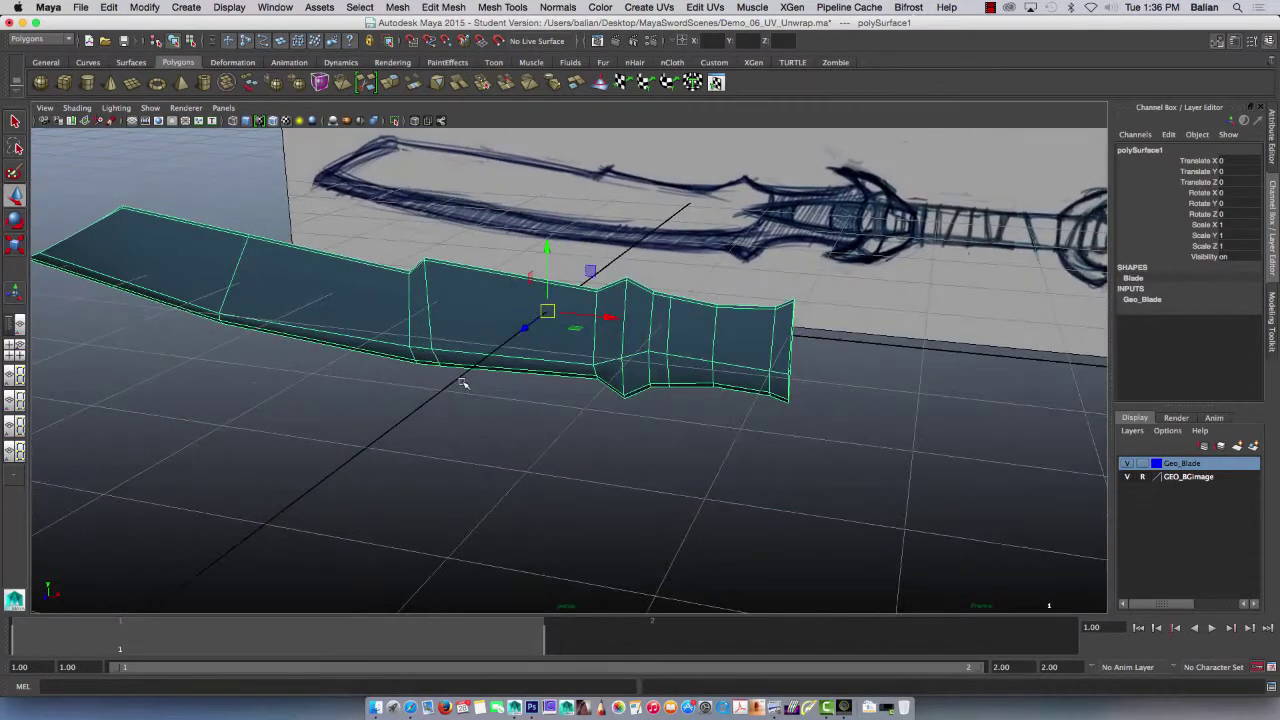
pyautogui.click(649, 7)
pyautogui.click(640, 33)
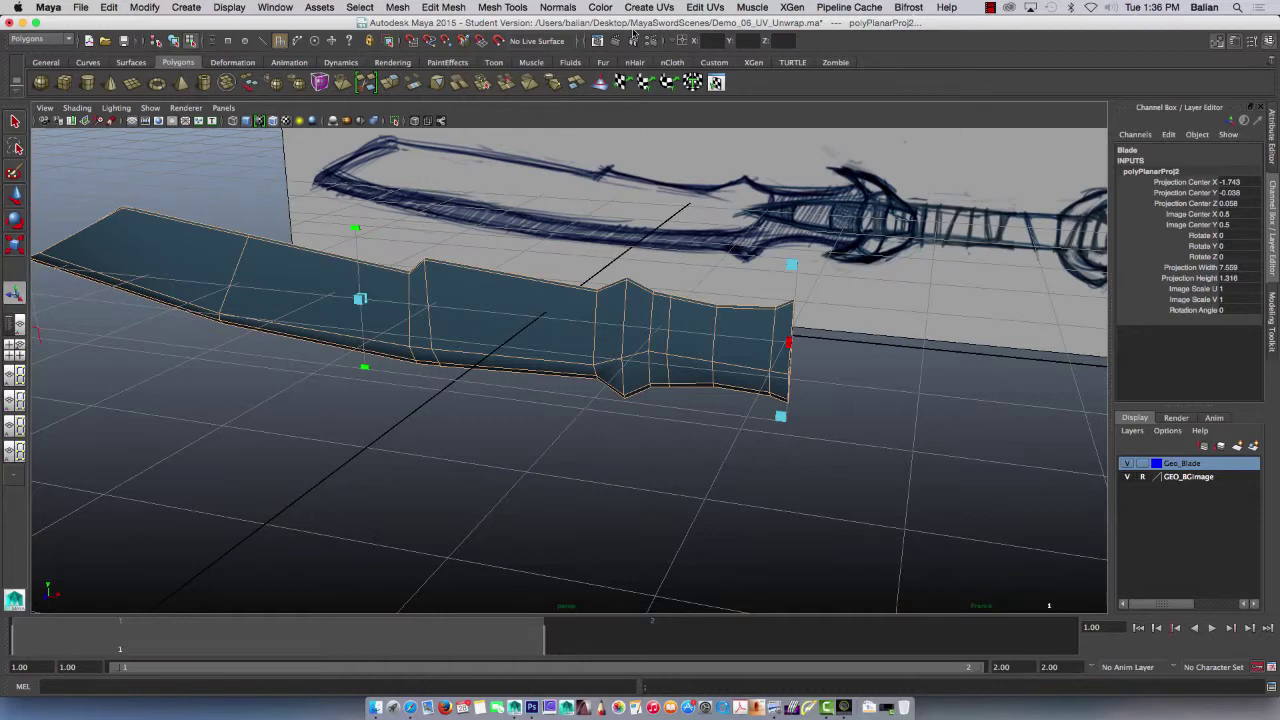
pyautogui.click(705, 8)
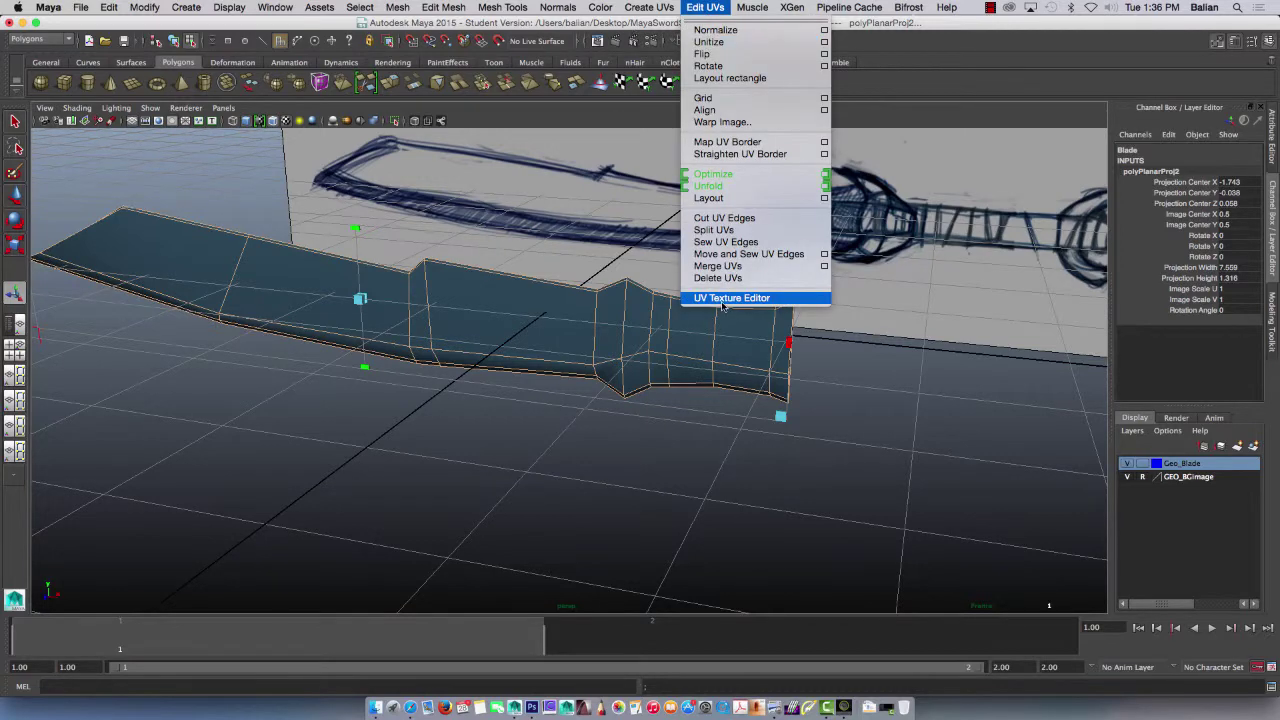
pyautogui.click(723, 300)
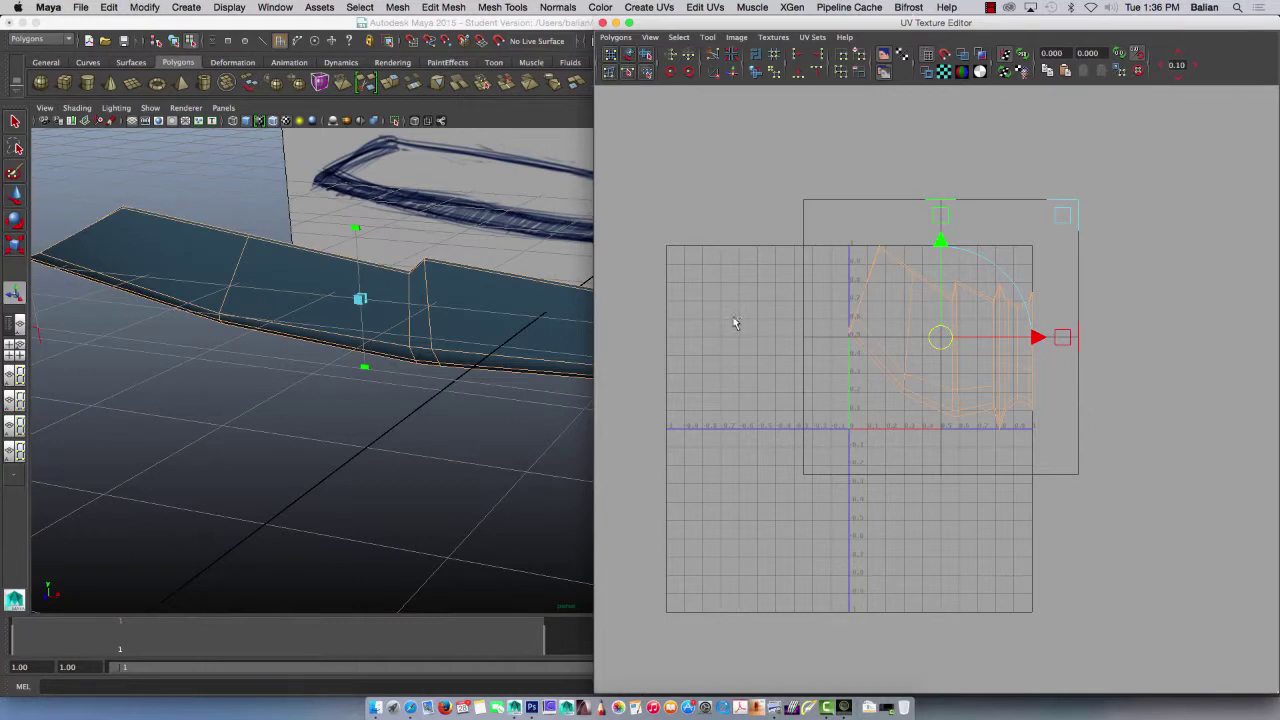
# - Zoom into the UV grid and marquee-select all of the blade's UVs
pyautogui.click(748, 315)
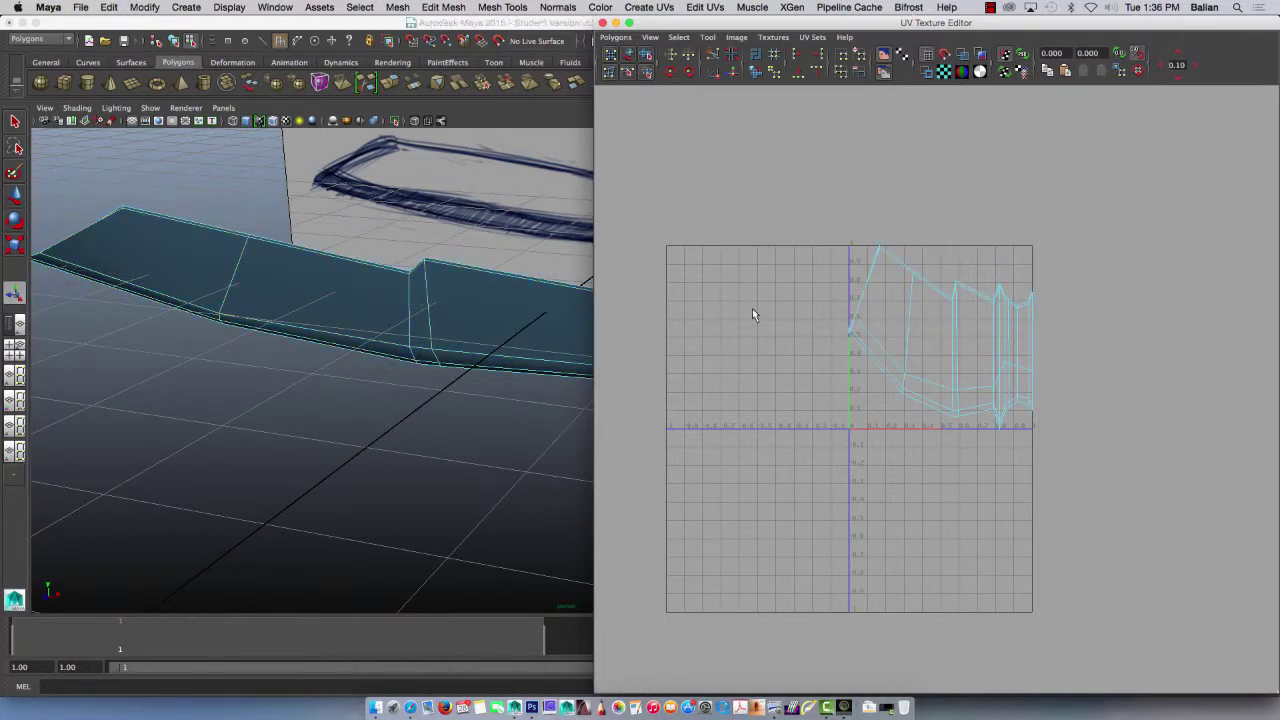
pyautogui.keyDown('alt'); pyautogui.moveTo(808, 371); pyautogui.dragTo(840, 355, button='middle'); pyautogui.keyUp('alt')
pyautogui.keyDown('alt'); pyautogui.moveTo(840, 355); pyautogui.dragTo(1126, 548, button='right'); pyautogui.keyUp('alt')
pyautogui.keyDown('alt'); pyautogui.moveTo(806, 391); pyautogui.dragTo(861, 526, button='middle'); pyautogui.keyUp('alt')
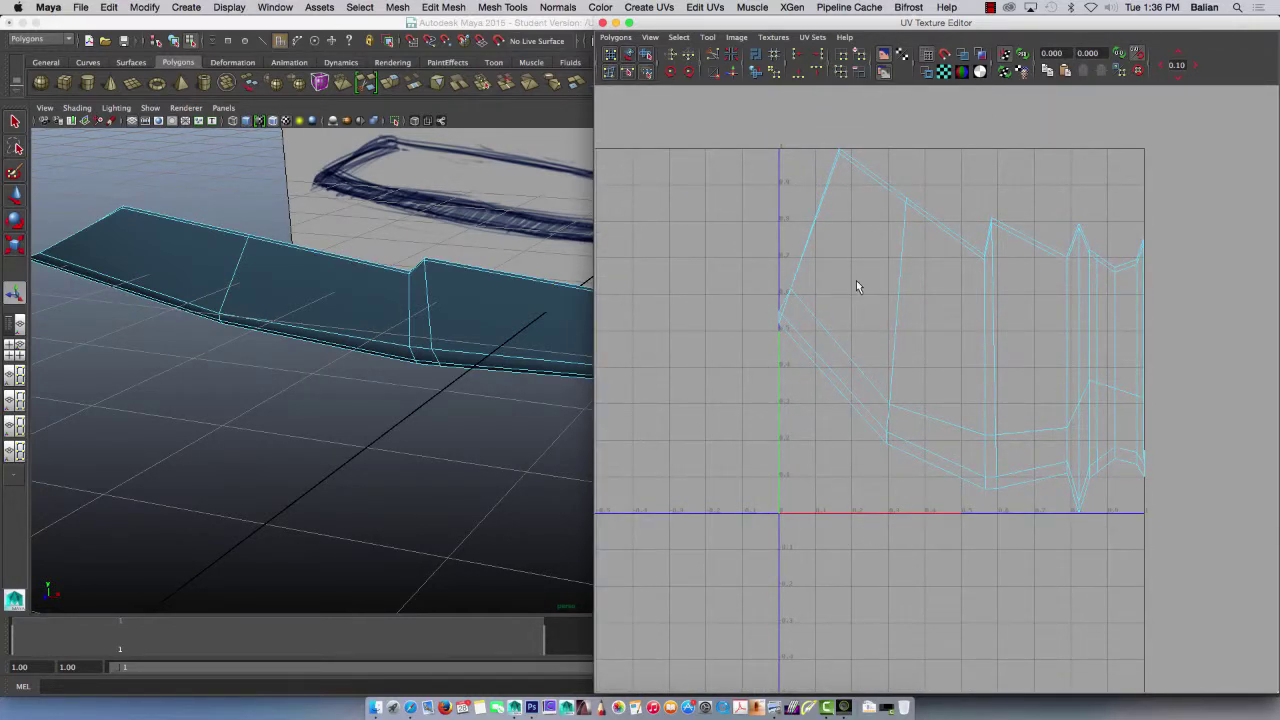
pyautogui.moveTo(856, 280); pyautogui.dragTo(884, 254, button='right')
pyautogui.moveTo(757, 167); pyautogui.dragTo(1217, 568)
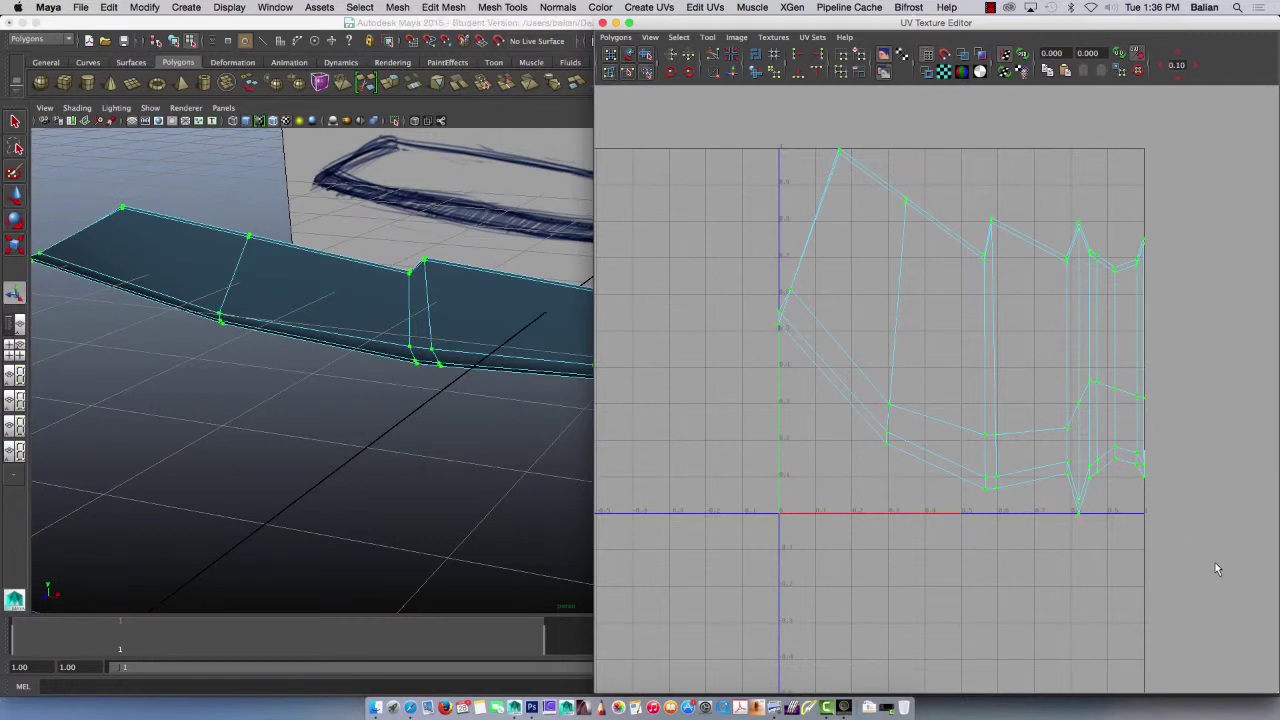
# - Slide the blade's UVs to the right and stretch the shell wider horizontally
pyautogui.press('w')
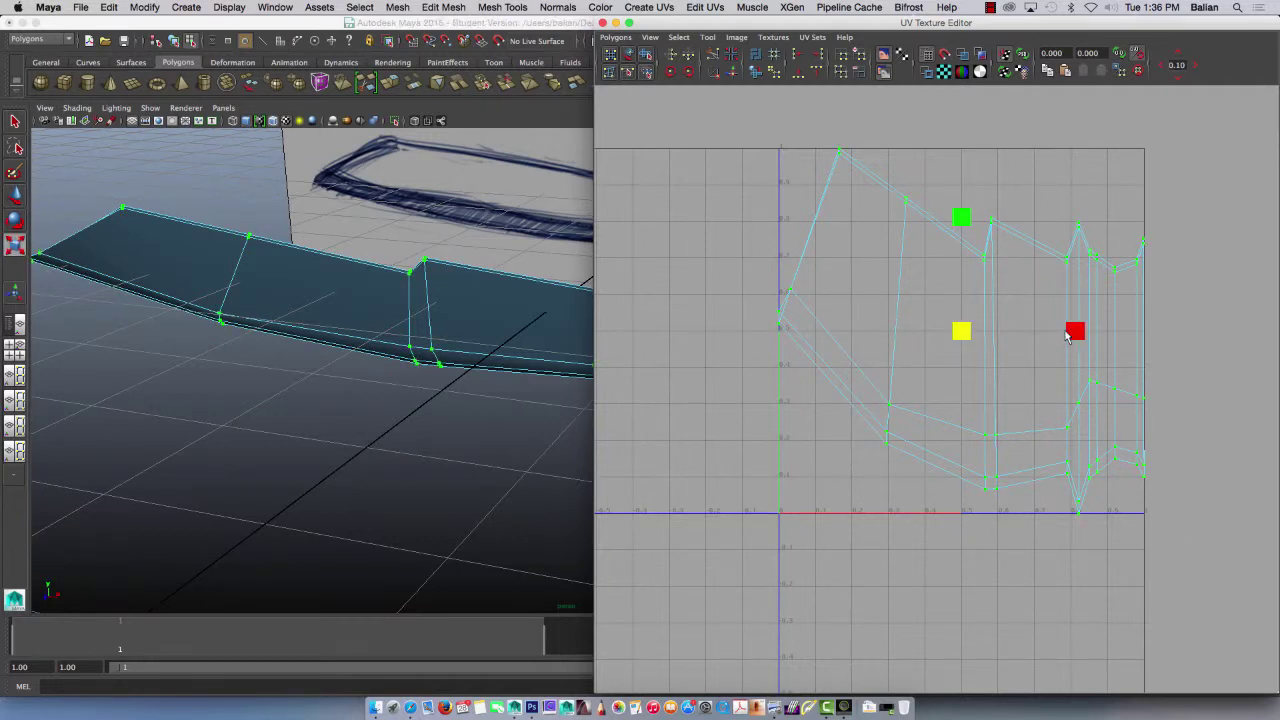
pyautogui.moveTo(1070, 337); pyautogui.dragTo(1233, 343)
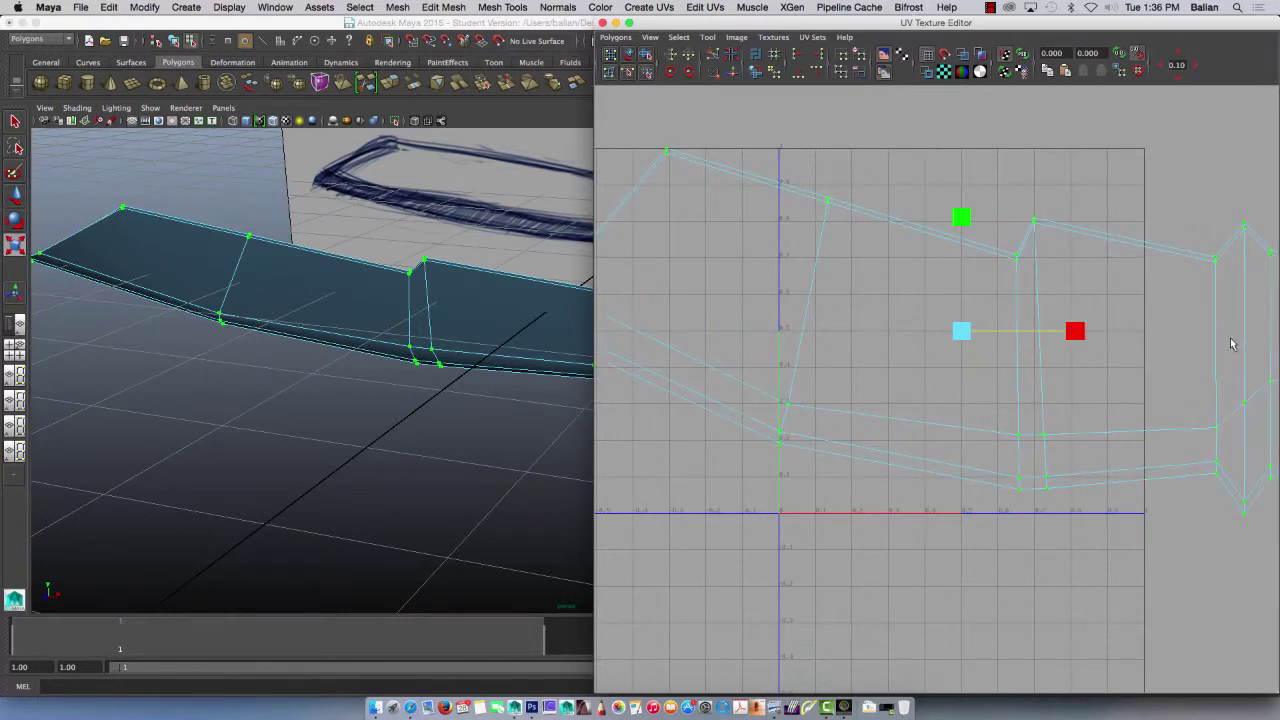
pyautogui.keyDown('alt'); pyautogui.moveTo(923, 414); pyautogui.dragTo(854, 419, button='middle'); pyautogui.keyUp('alt')
pyautogui.keyDown('alt'); pyautogui.moveTo(895, 472); pyautogui.dragTo(651, 231, button='right'); pyautogui.keyUp('alt')
pyautogui.moveTo(1028, 362); pyautogui.dragTo(1107, 344)
pyautogui.keyDown('alt'); pyautogui.moveTo(829, 462); pyautogui.dragTo(876, 399, button='middle'); pyautogui.keyUp('alt')
pyautogui.keyDown('alt'); pyautogui.moveTo(876, 399); pyautogui.dragTo(737, 280, button='right'); pyautogui.keyUp('alt')
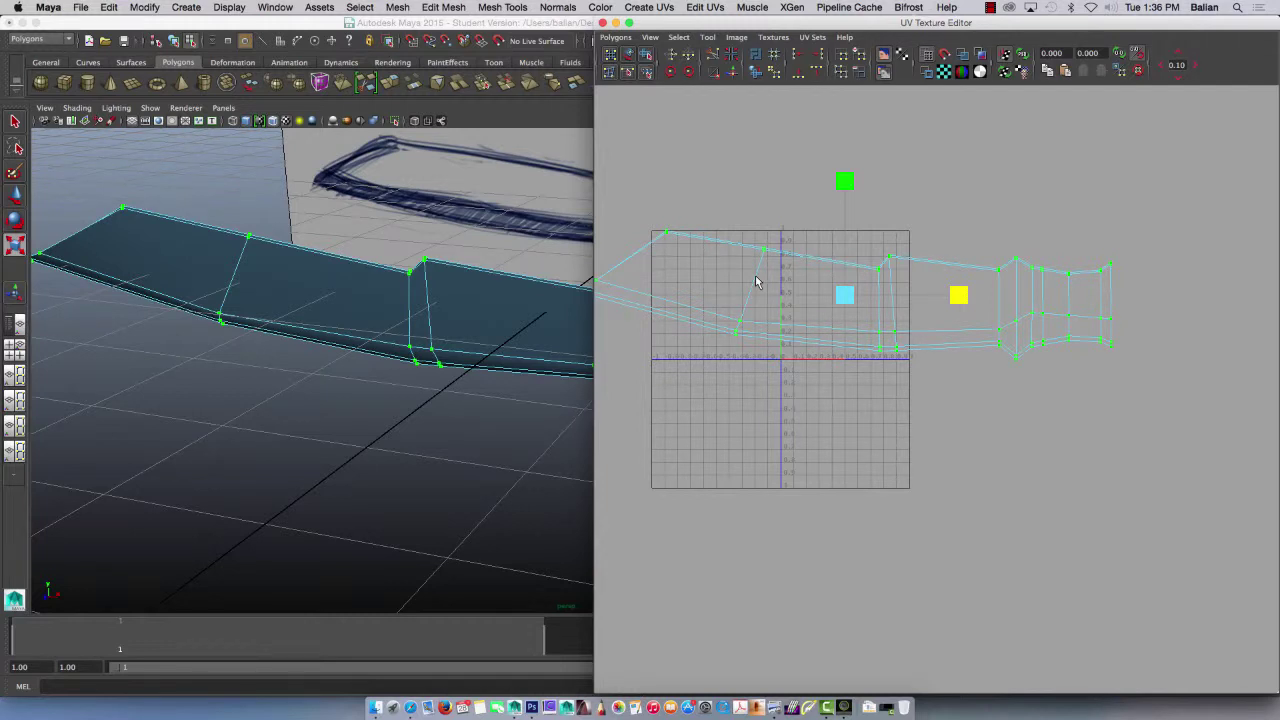
# - Shift the UV shell further right, constrain to the vertical axis and reselect the whole shell
pyautogui.keyDown('alt'); pyautogui.moveTo(323, 423); pyautogui.dragTo(202, 442); pyautogui.keyUp('alt')
pyautogui.keyDown('alt'); pyautogui.moveTo(340, 469); pyautogui.dragTo(318, 453); pyautogui.keyUp('alt')
pyautogui.moveTo(963, 297); pyautogui.dragTo(980, 287)
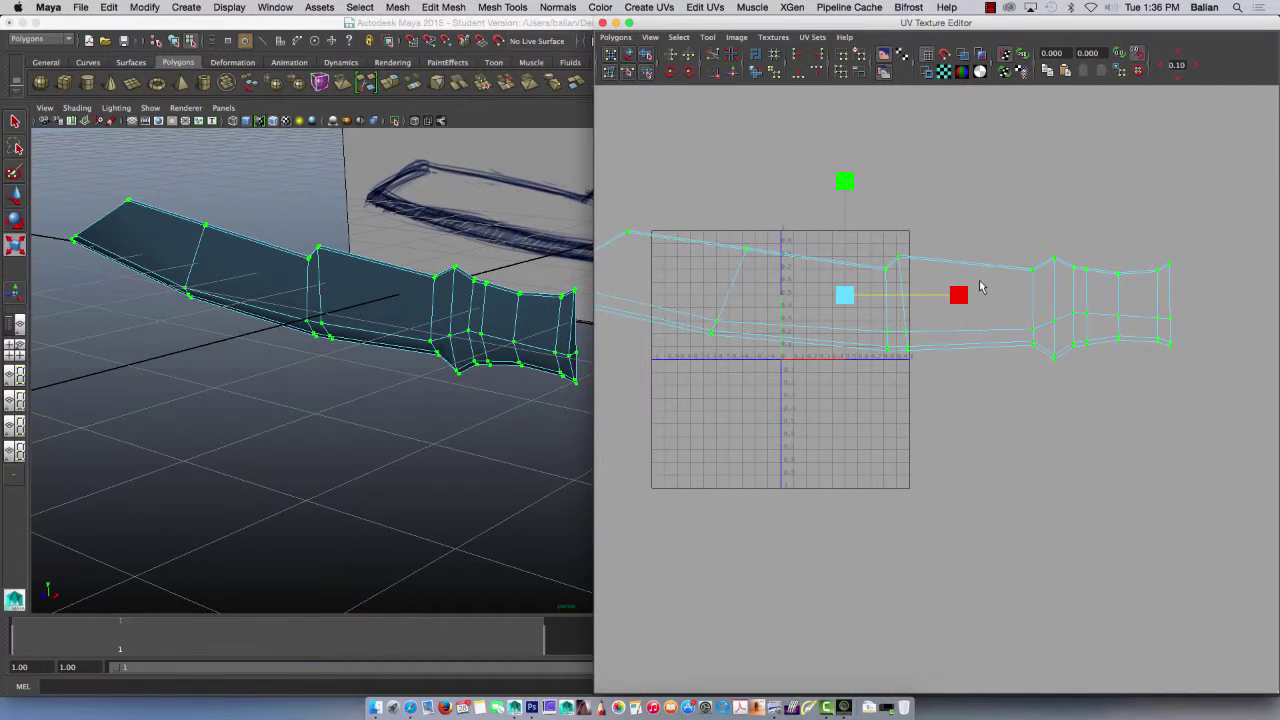
pyautogui.click(846, 184)
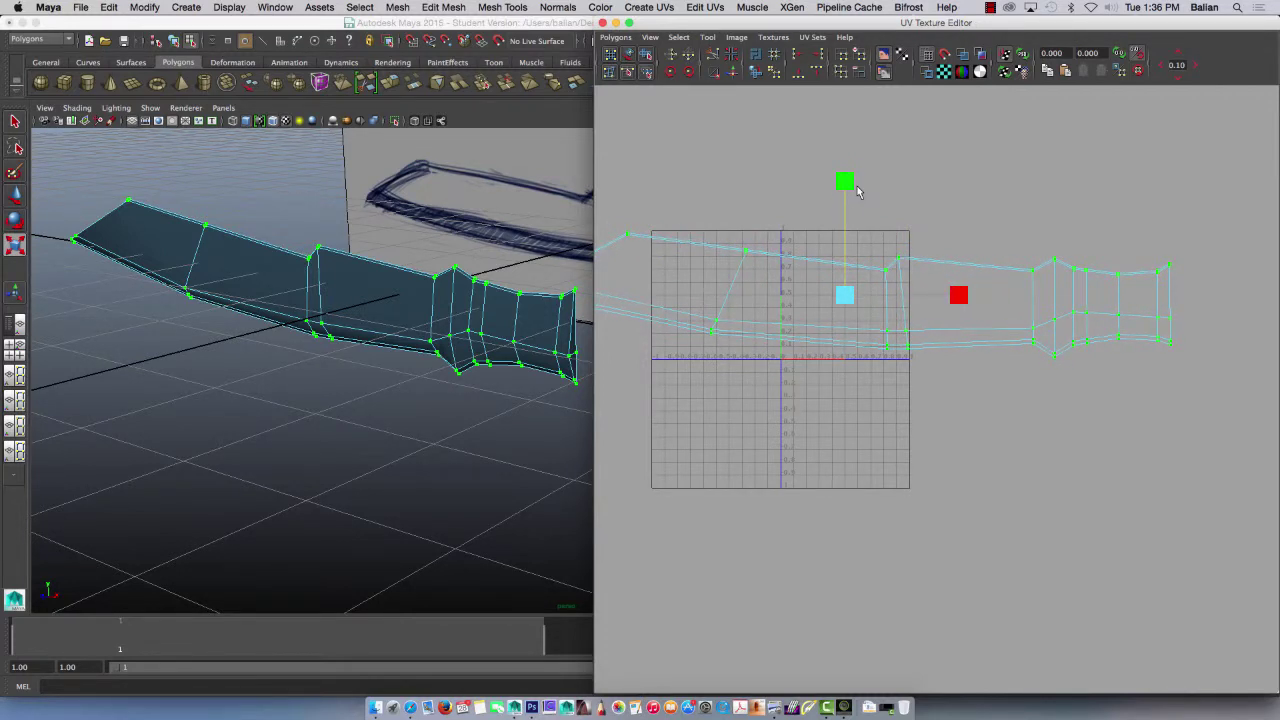
pyautogui.keyDown('alt'); pyautogui.moveTo(817, 391); pyautogui.dragTo(673, 318, button='right'); pyautogui.keyUp('alt')
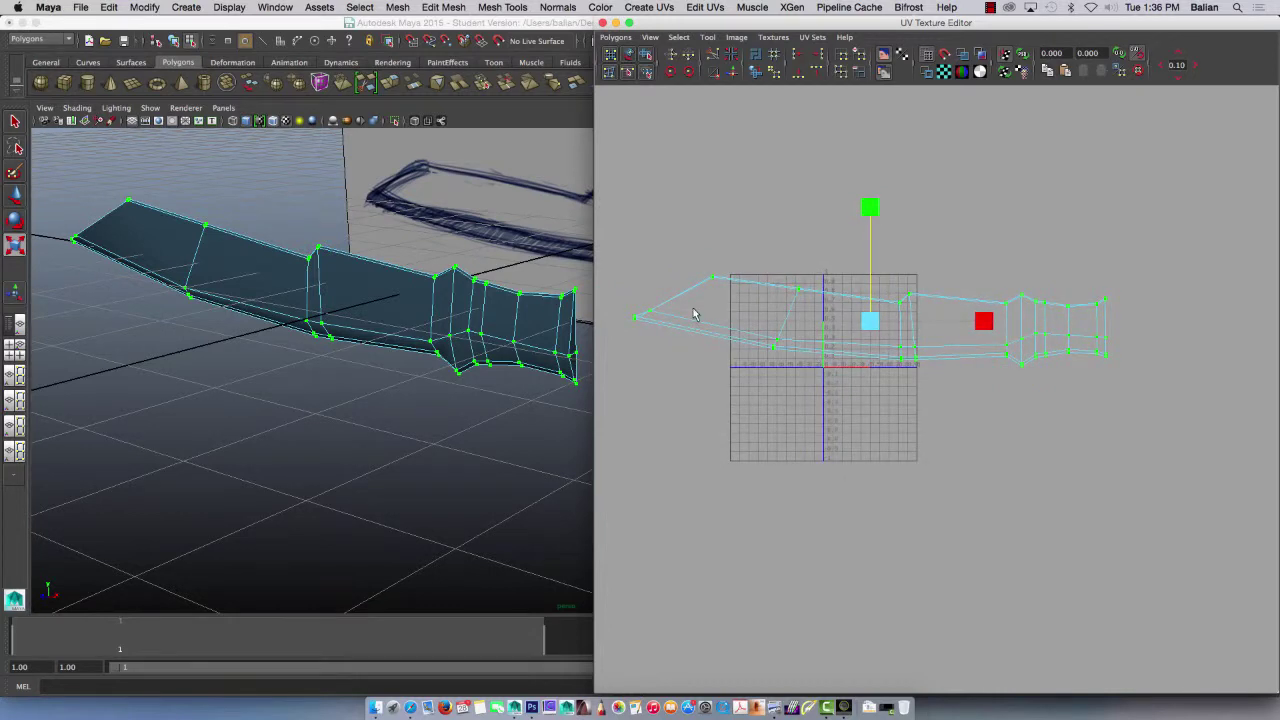
pyautogui.moveTo(614, 194); pyautogui.dragTo(1204, 415)
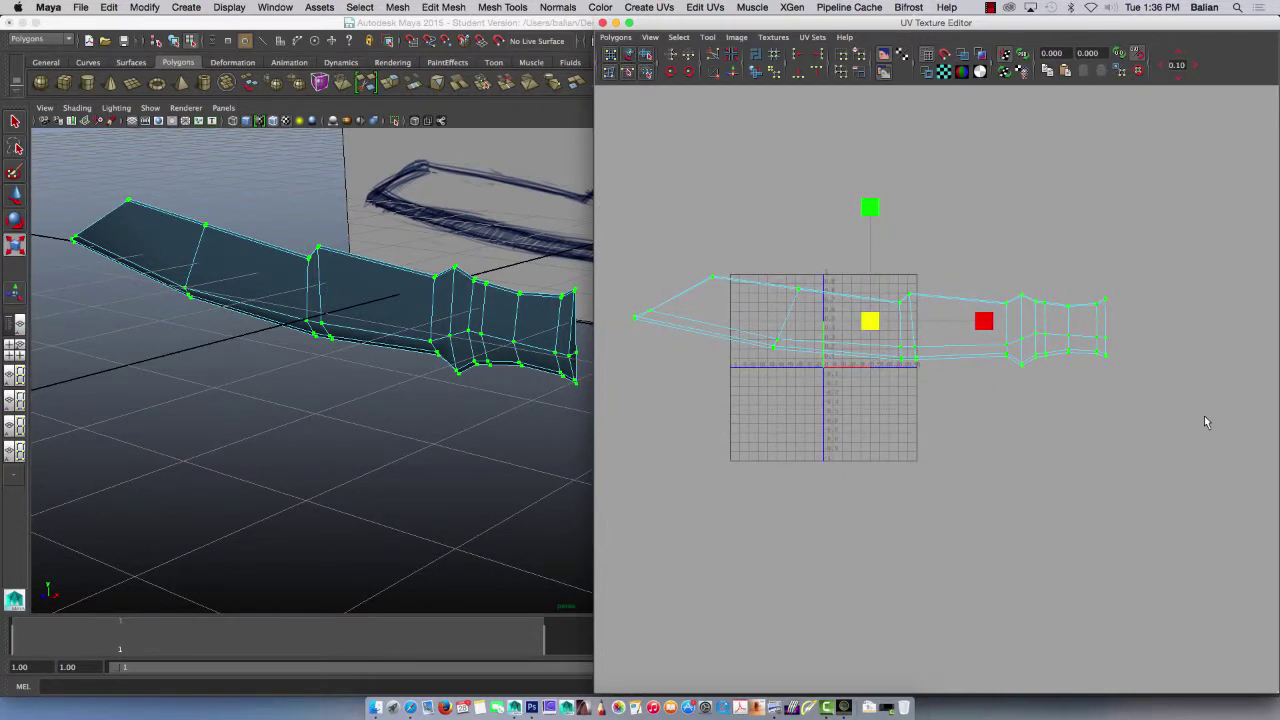
# - Relax the blade's UV shell using the Unfold/Relax tool in Relax mode, then return to Move
pyautogui.click(647, 56)
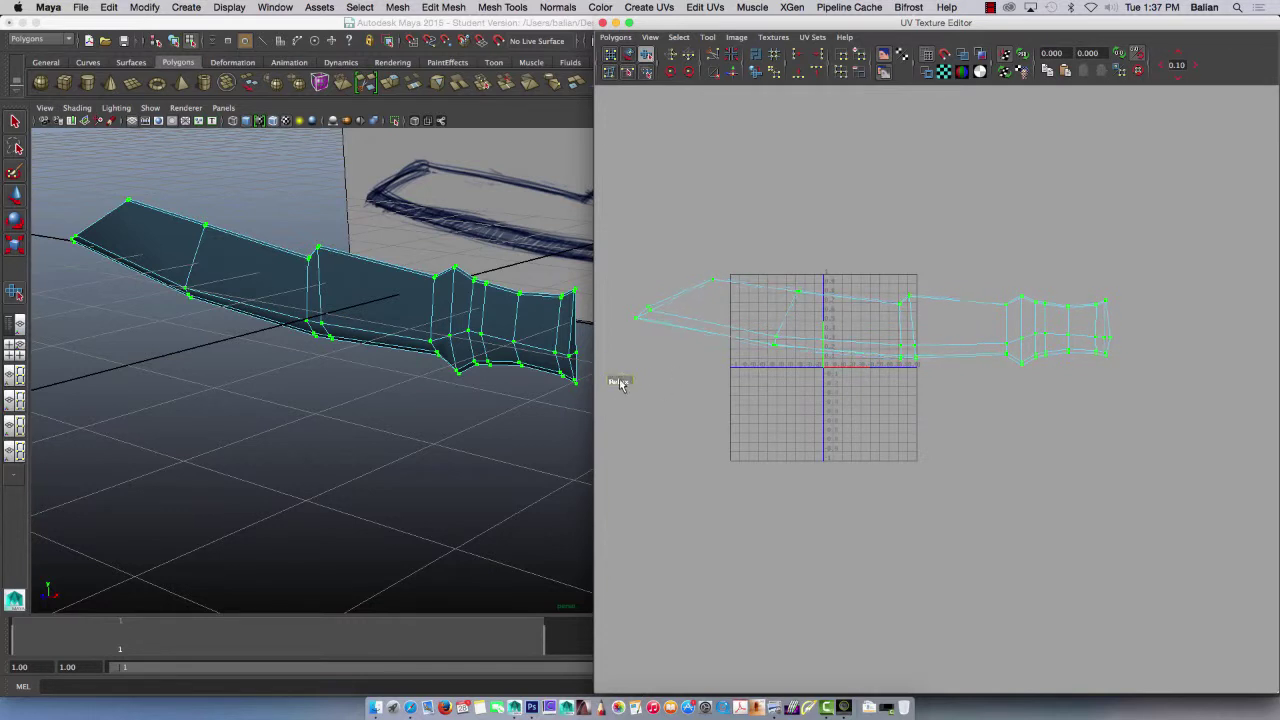
pyautogui.moveTo(617, 374)
pyautogui.keyDown('ctrl'); pyautogui.mouseDown()
pyautogui.moveTo(670, 378)
pyautogui.moveTo(602, 389)
pyautogui.mouseUp(); pyautogui.keyUp('ctrl')
pyautogui.press('w')
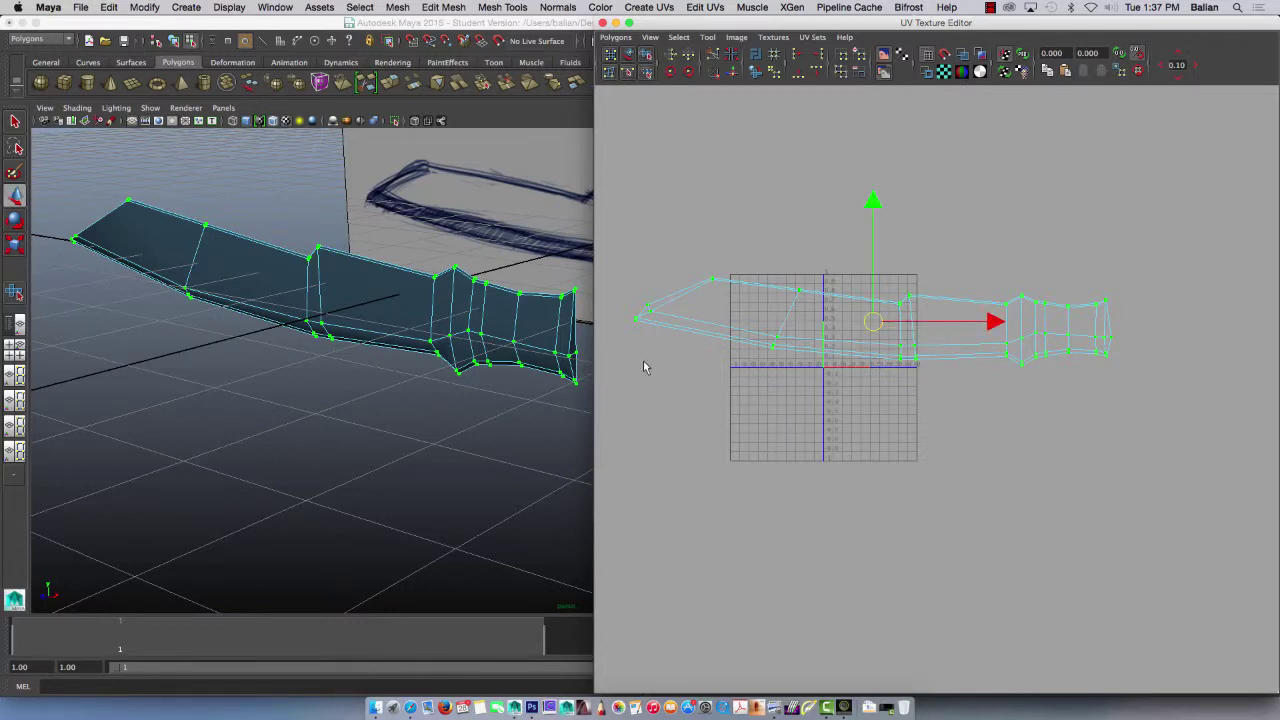
# - Zoom onto the shell's right end and align its right-edge UVs to the maximum U value
pyautogui.scroll(3, 1086, 277)
pyautogui.keyDown('alt'); pyautogui.moveTo(1057, 414); pyautogui.dragTo(679, 421, button='middle'); pyautogui.keyUp('alt')
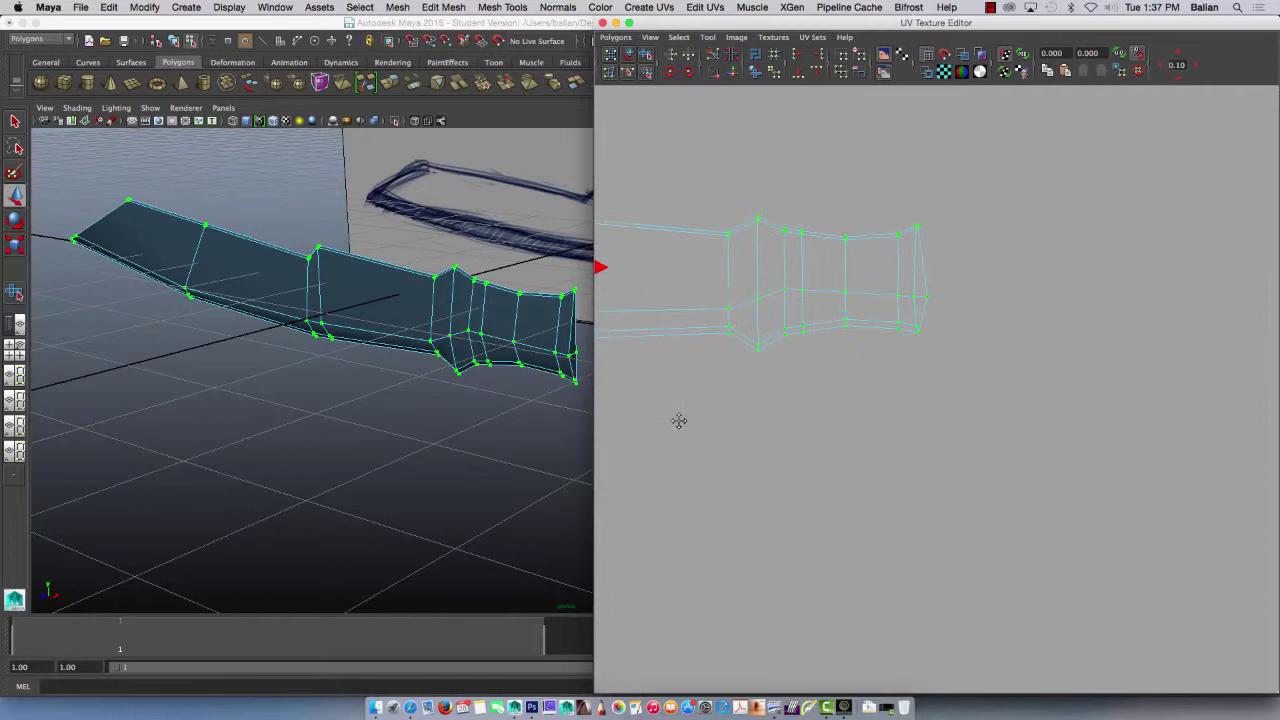
pyautogui.keyDown('alt'); pyautogui.moveTo(887, 351); pyautogui.dragTo(894, 320, button='middle'); pyautogui.keyUp('alt')
pyautogui.scroll(1, 938, 394)
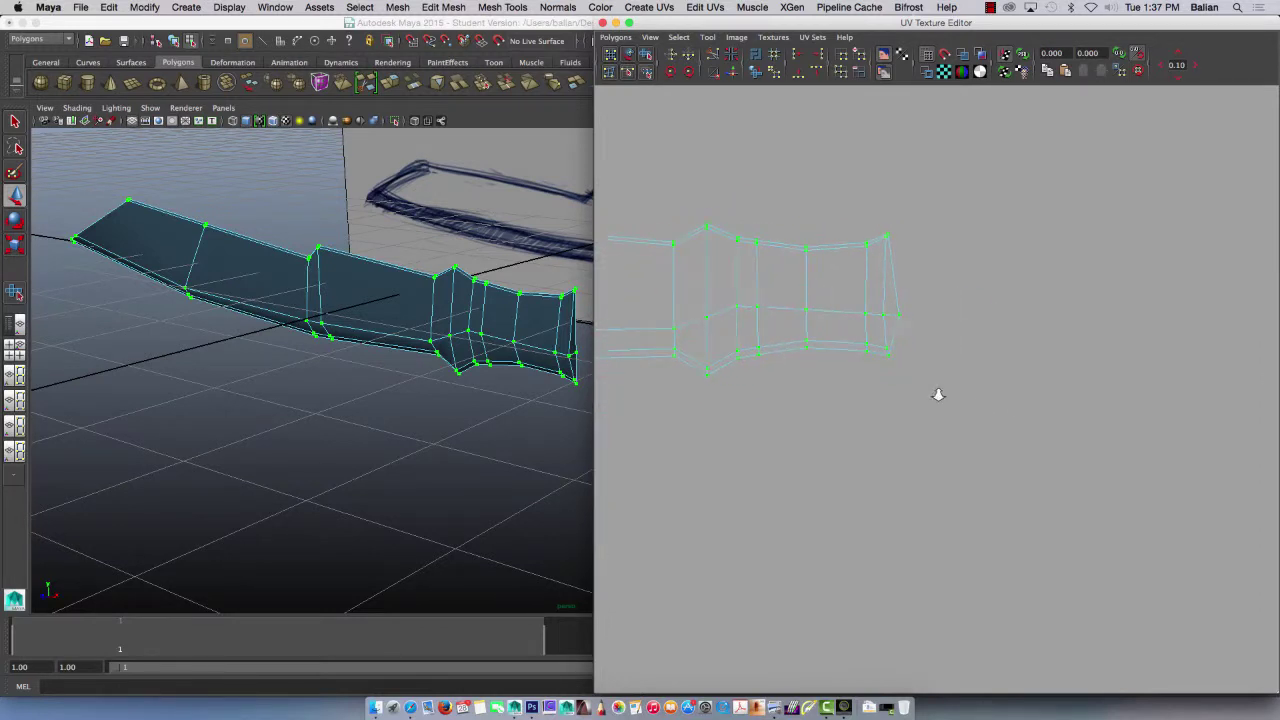
pyautogui.scroll(2, 938, 394)
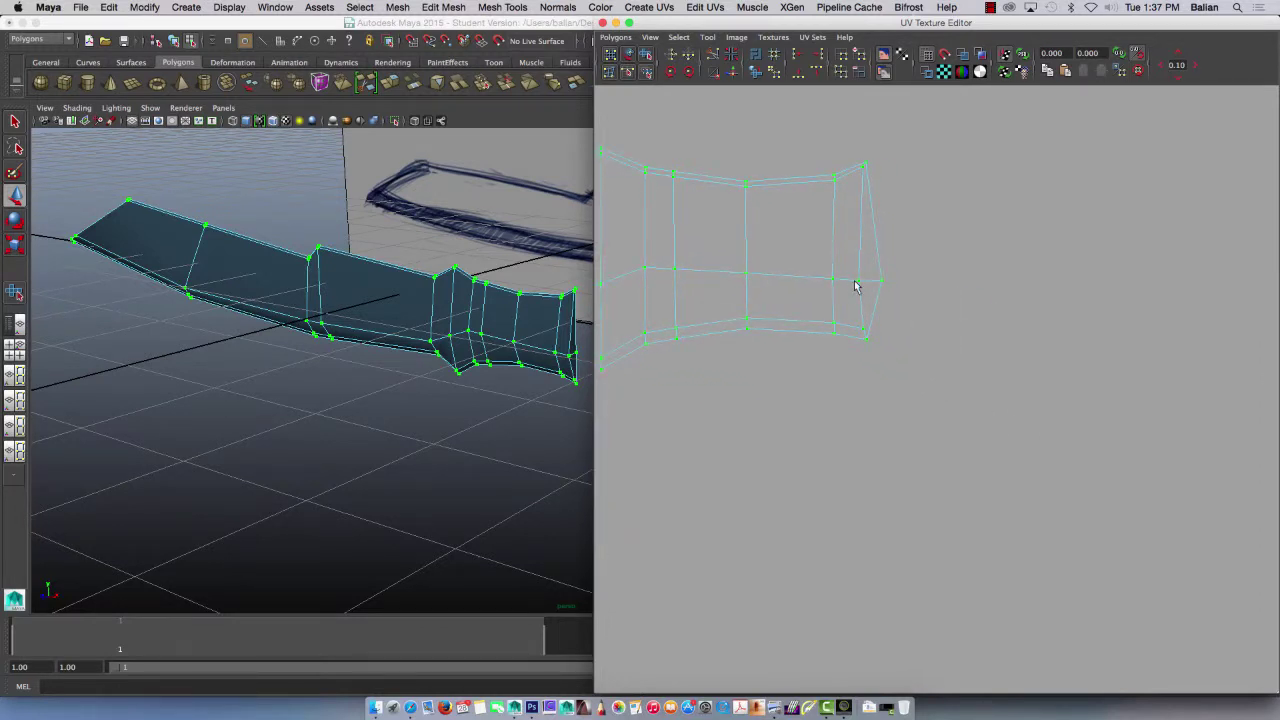
pyautogui.click(866, 164)
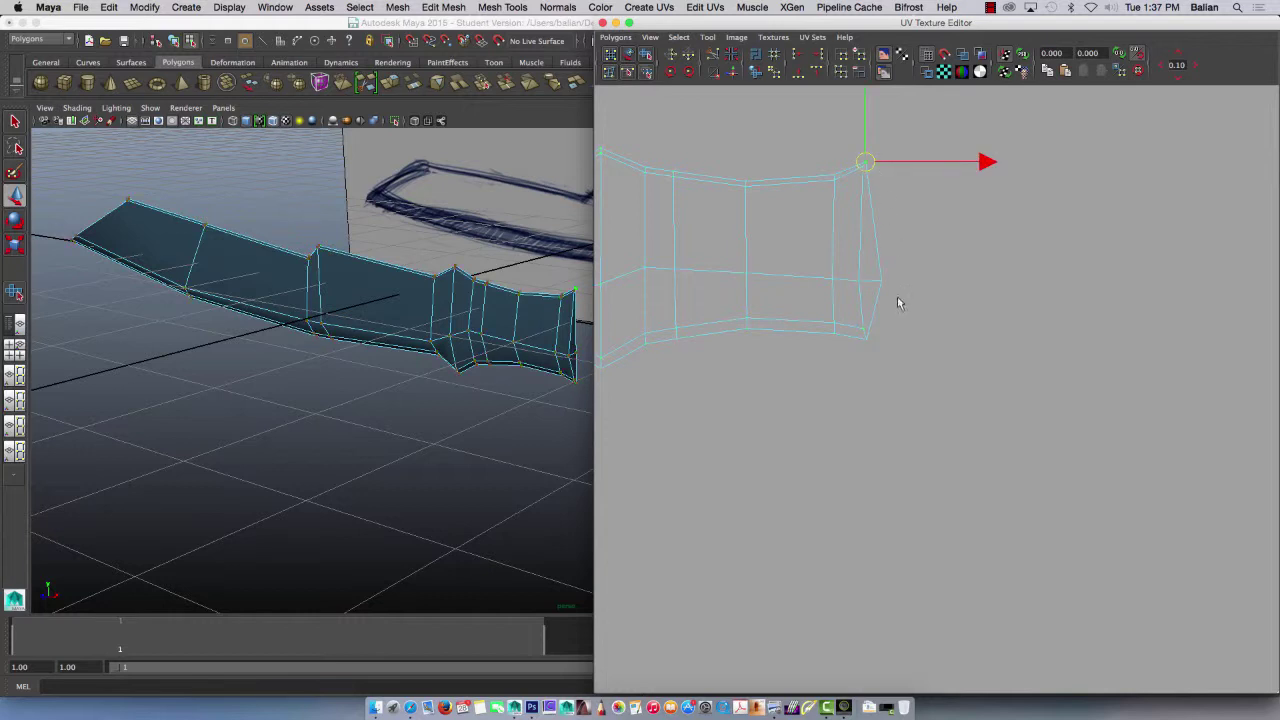
pyautogui.keyDown('shift'); pyautogui.click(872, 298); pyautogui.keyUp('shift')
pyautogui.keyDown('shift'); pyautogui.moveTo(855, 355); pyautogui.dragTo(857, 357); pyautogui.keyUp('shift')
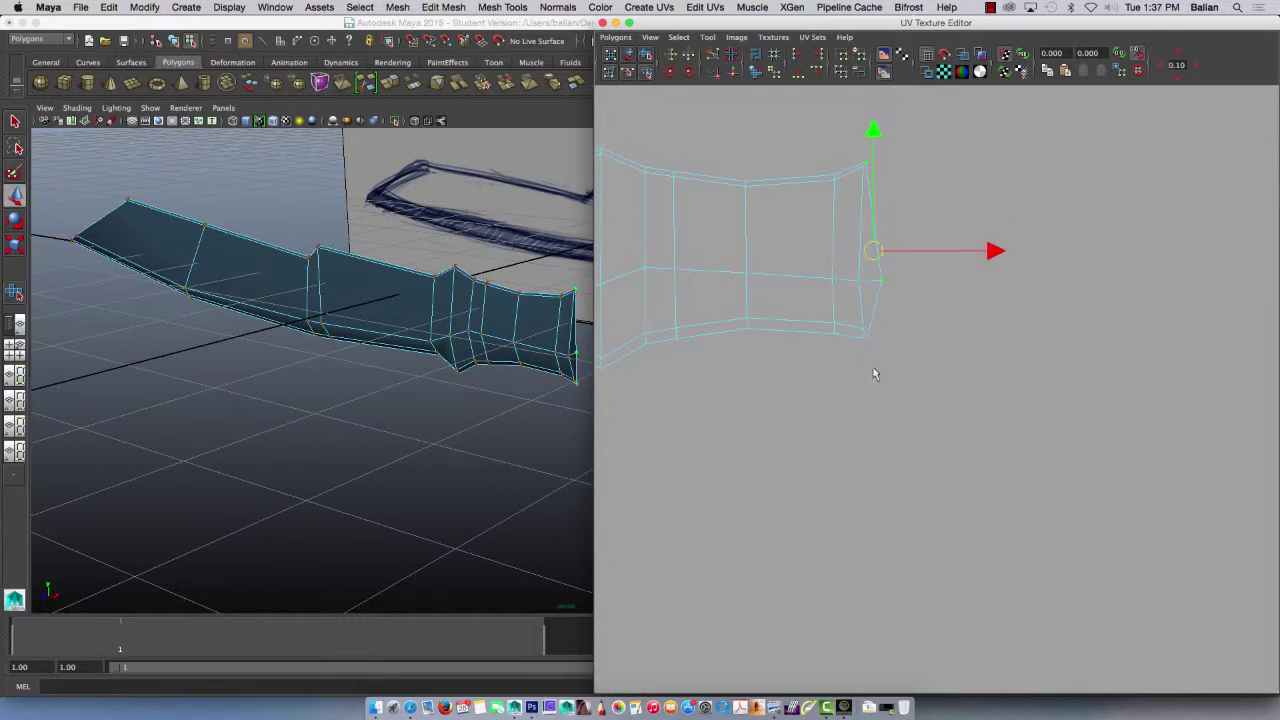
pyautogui.click(790, 68)
# - Nudge the right-middle vertex rightward and add the bottom and top edge UVs to the selection
pyautogui.moveTo(757, 256); pyautogui.dragTo(808, 277, button='right')
pyautogui.moveTo(717, 280); pyautogui.dragTo(660, 276, button='right')
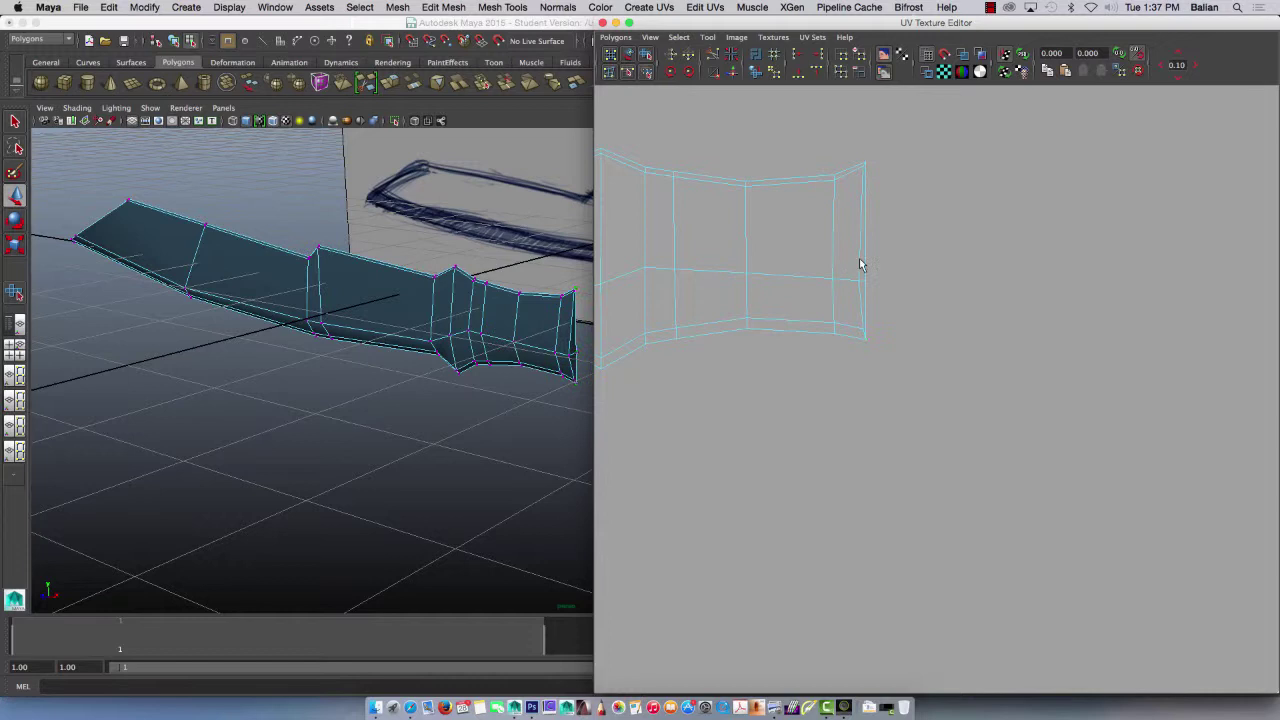
pyautogui.click(862, 280)
pyautogui.moveTo(902, 280); pyautogui.dragTo(923, 279)
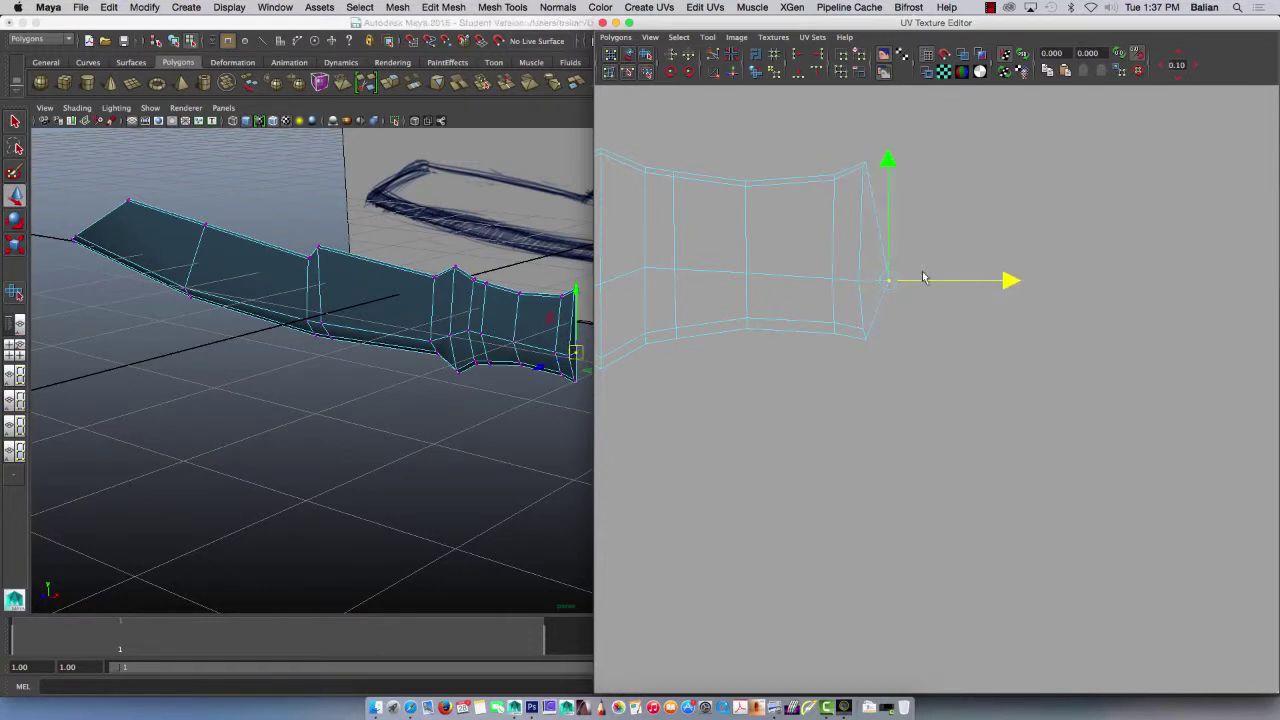
pyautogui.keyDown('shift'); pyautogui.click(862, 342); pyautogui.keyUp('shift')
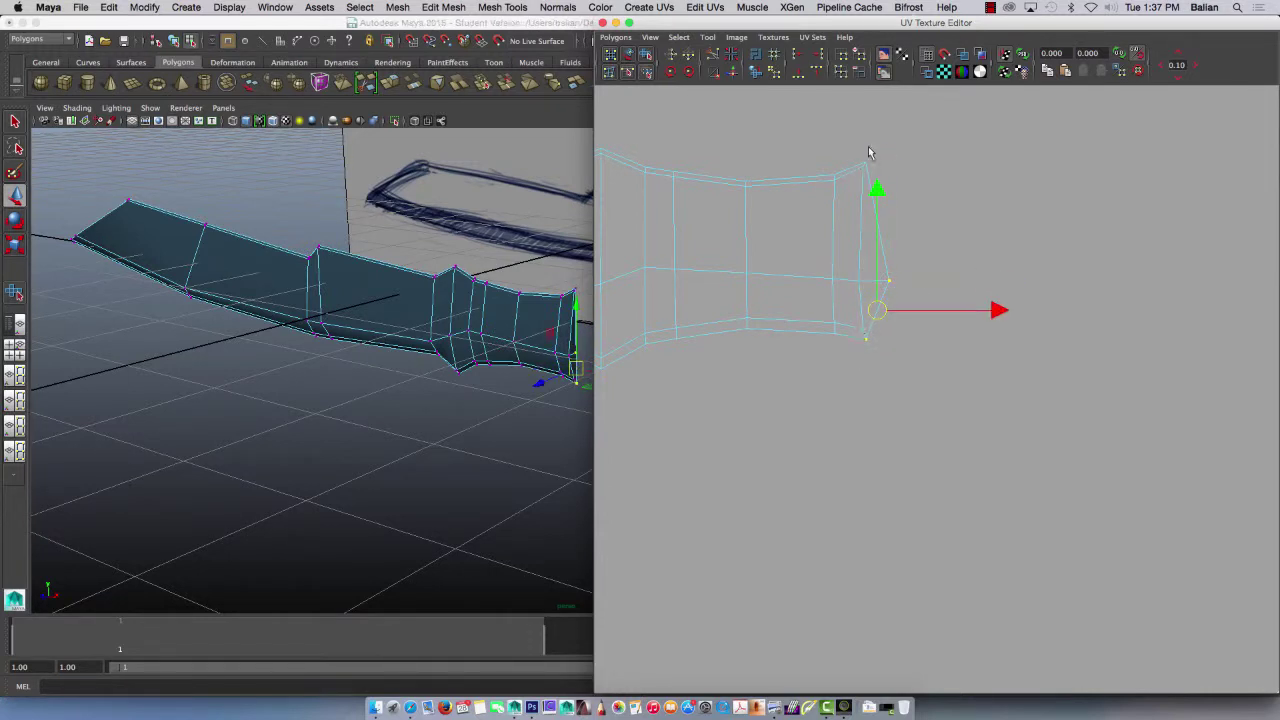
pyautogui.keyDown('shift'); pyautogui.moveTo(890, 150); pyautogui.dragTo(858, 170); pyautogui.keyUp('shift')
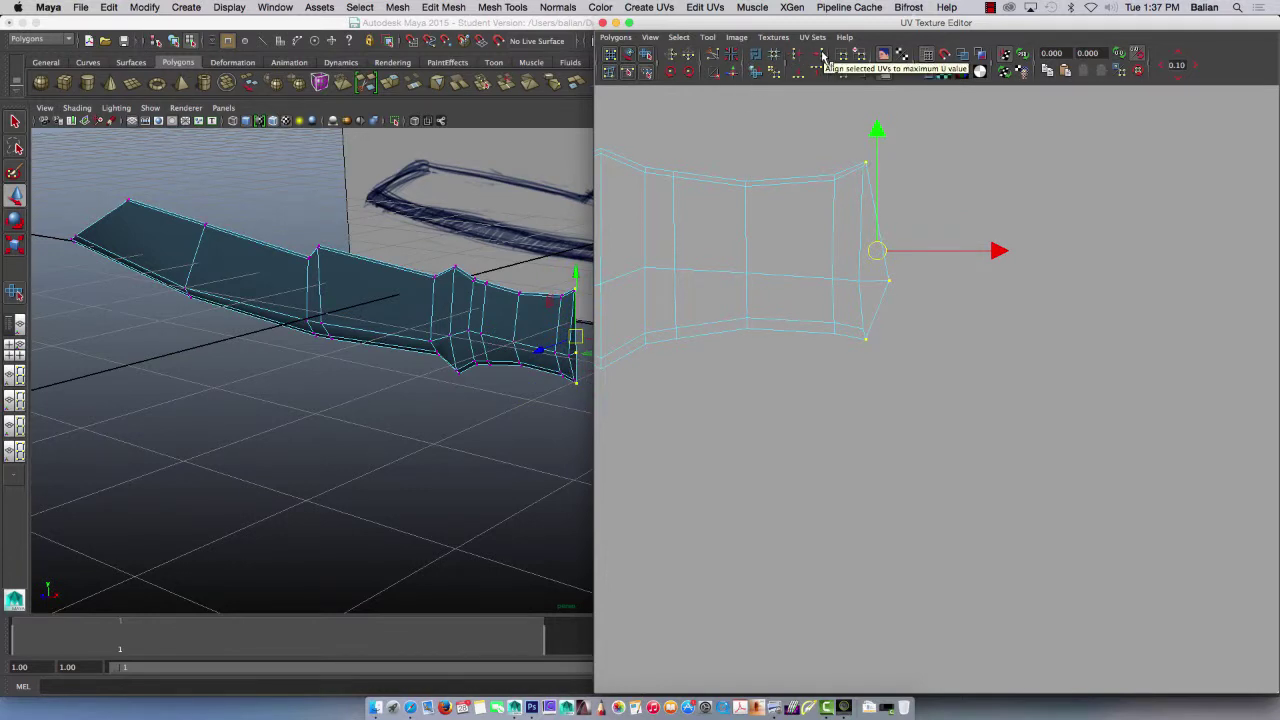
# - Reselect the top, middle and bottom right-edge UVs and shift them slightly left
pyautogui.moveTo(824, 274); pyautogui.dragTo(860, 235, button='right')
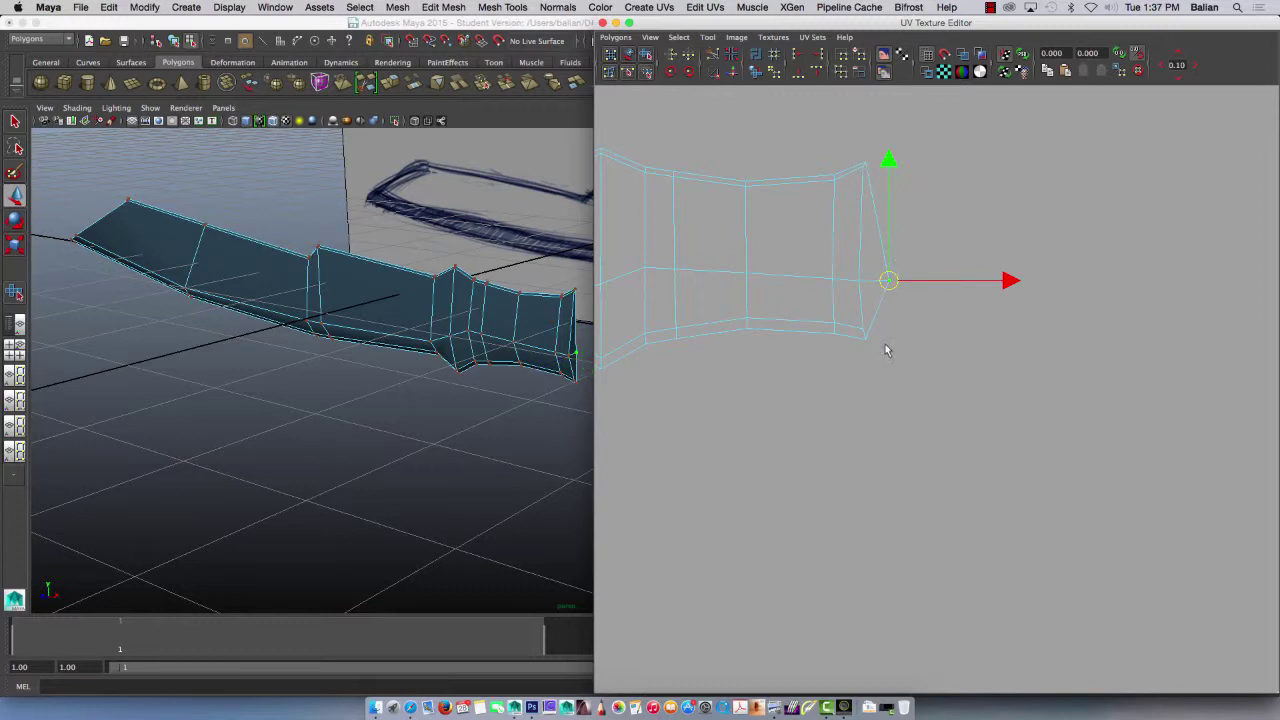
pyautogui.keyDown('shift'); pyautogui.moveTo(866, 358); pyautogui.dragTo(871, 357); pyautogui.keyUp('shift')
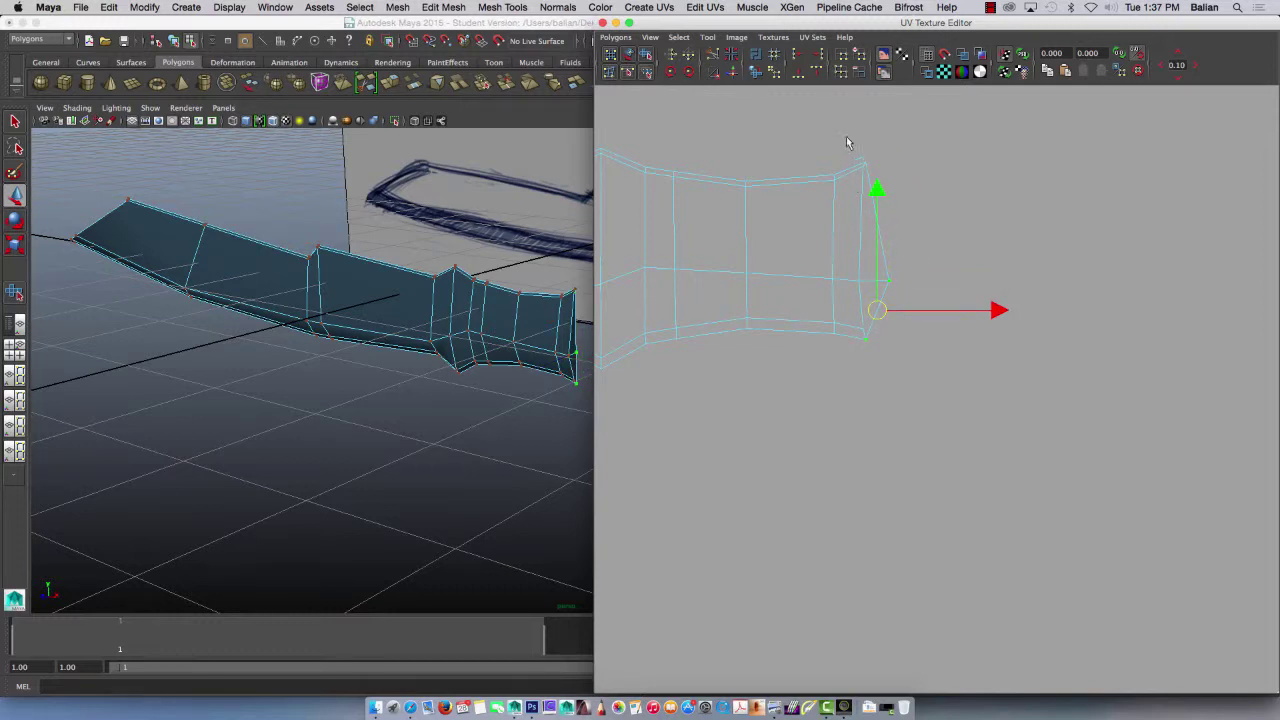
pyautogui.keyDown('shift'); pyautogui.moveTo(879, 171); pyautogui.dragTo(880, 172); pyautogui.keyUp('shift')
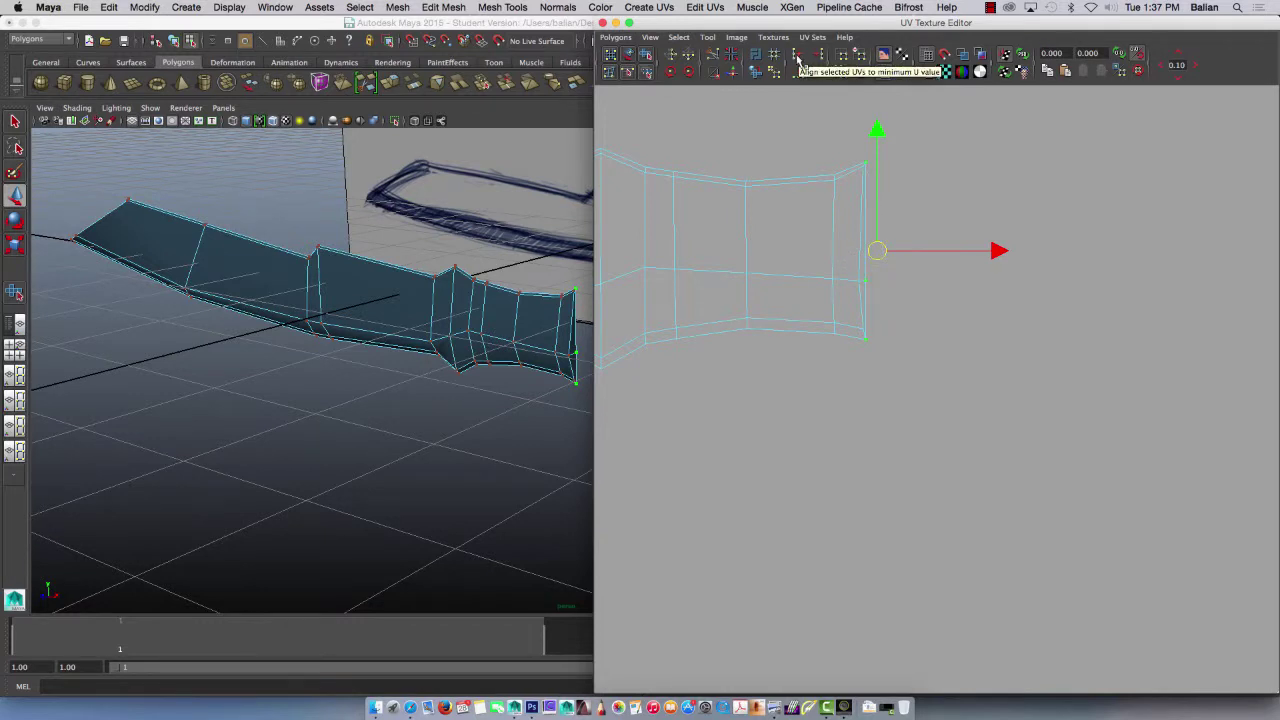
pyautogui.moveTo(866, 160); pyautogui.dragTo(859, 183)
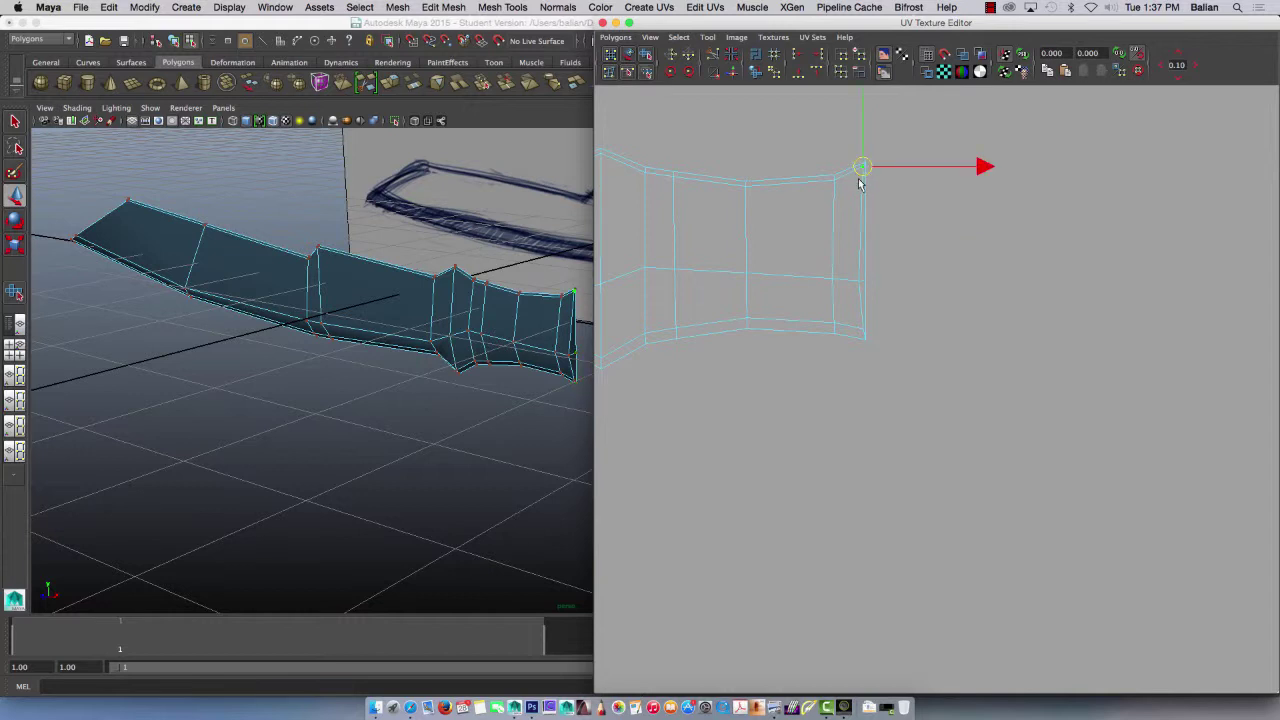
pyautogui.keyDown('shift'); pyautogui.click(858, 280); pyautogui.keyUp('shift')
pyautogui.keyDown('shift'); pyautogui.moveTo(866, 334); pyautogui.dragTo(887, 349); pyautogui.keyUp('shift')
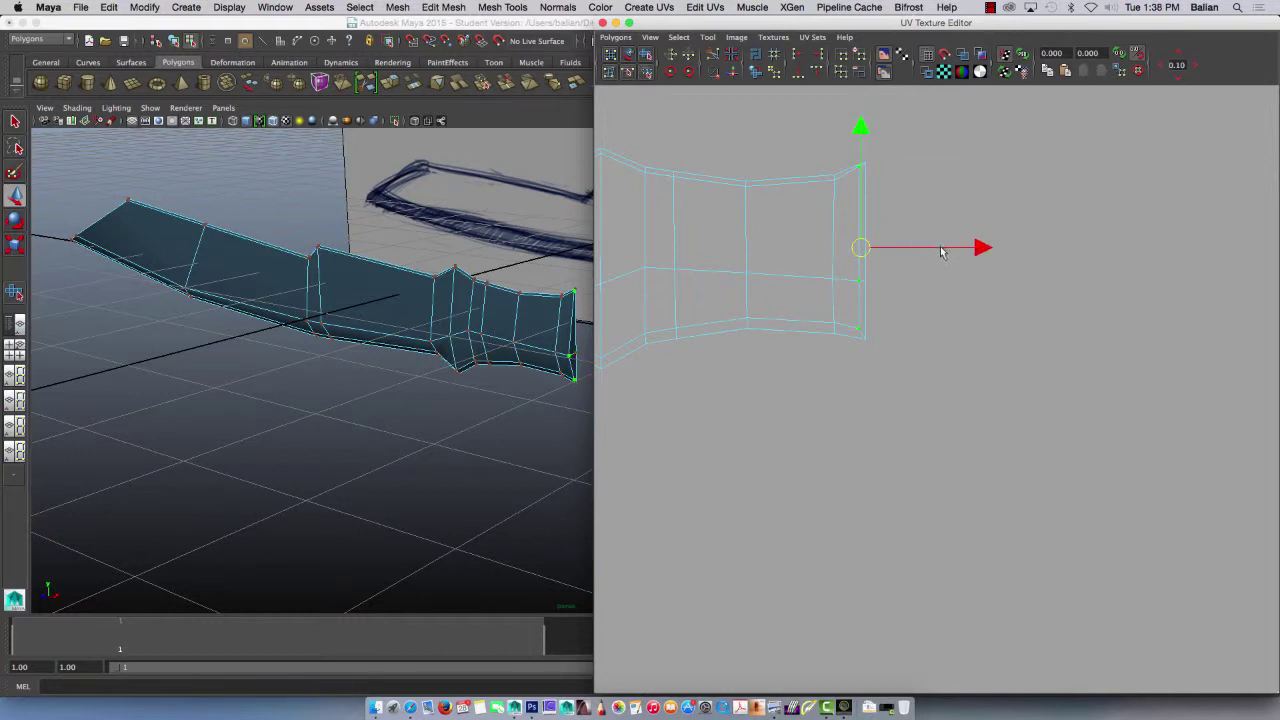
pyautogui.moveTo(941, 252); pyautogui.dragTo(939, 251)
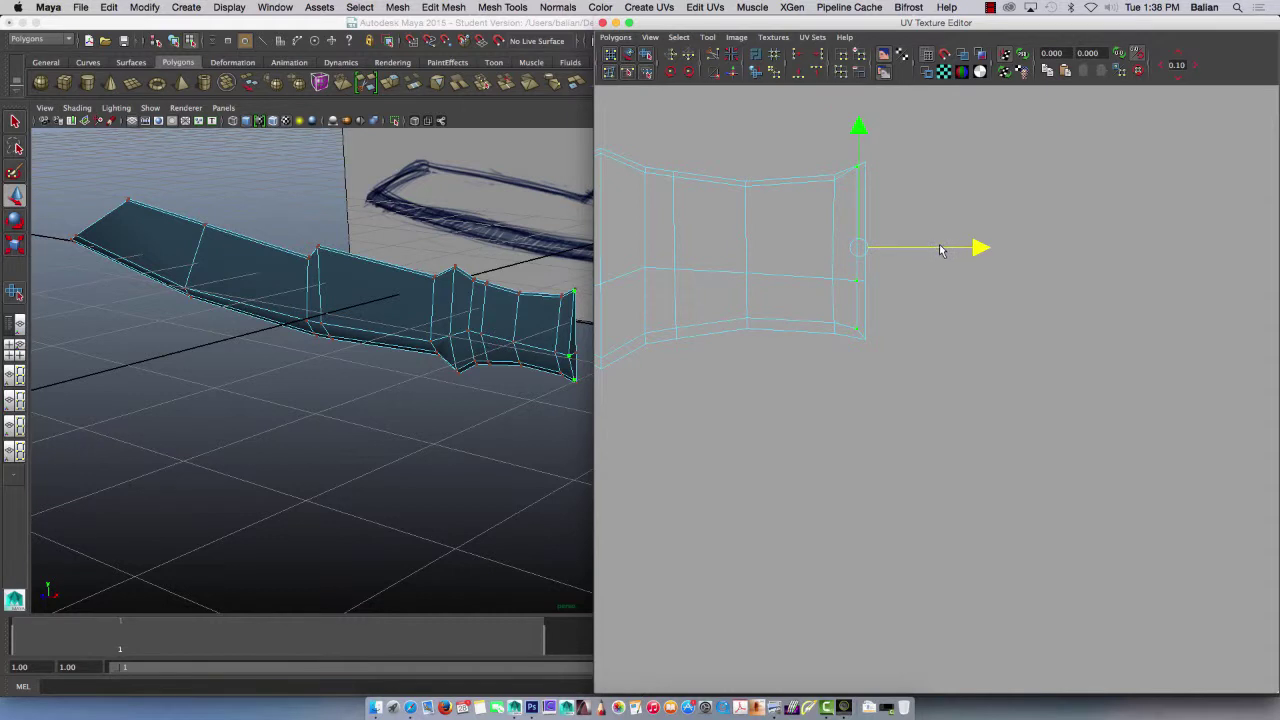
pyautogui.click(864, 170)
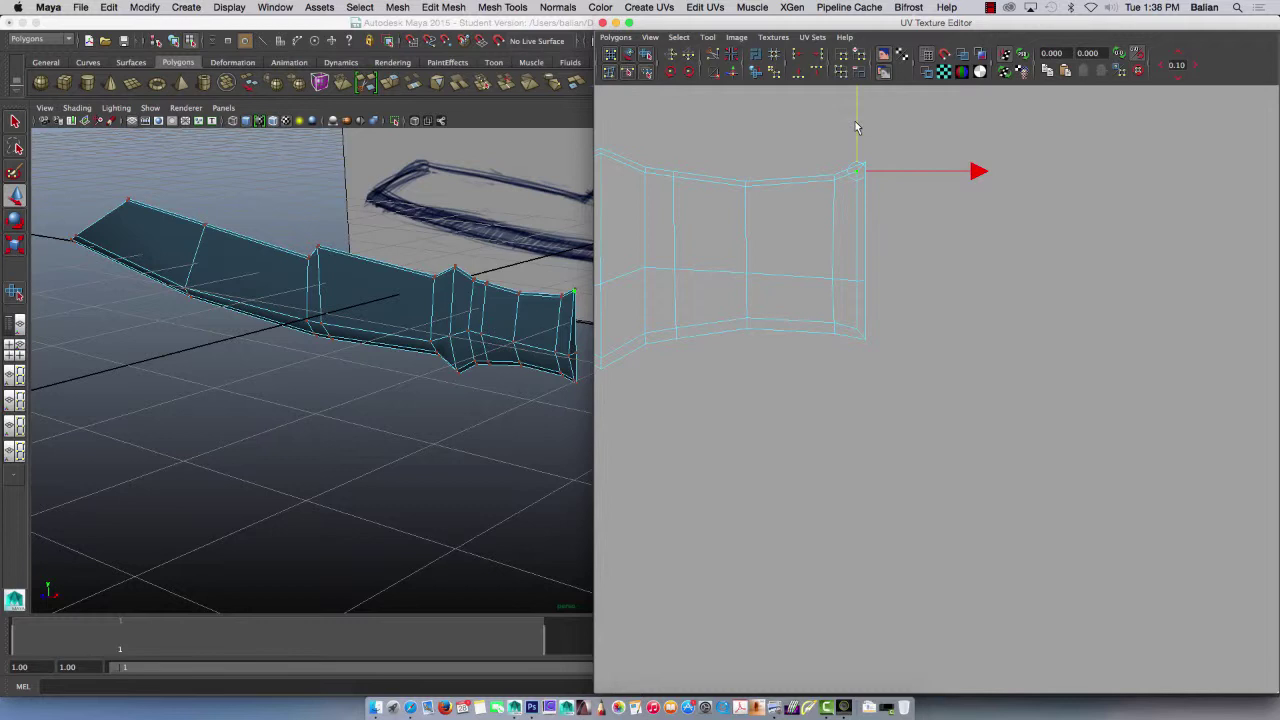
# - Straighten the blade's vertical UV columns and middle row with Align, nudging one edge left
pyautogui.moveTo(840, 377); pyautogui.dragTo(841, 356)
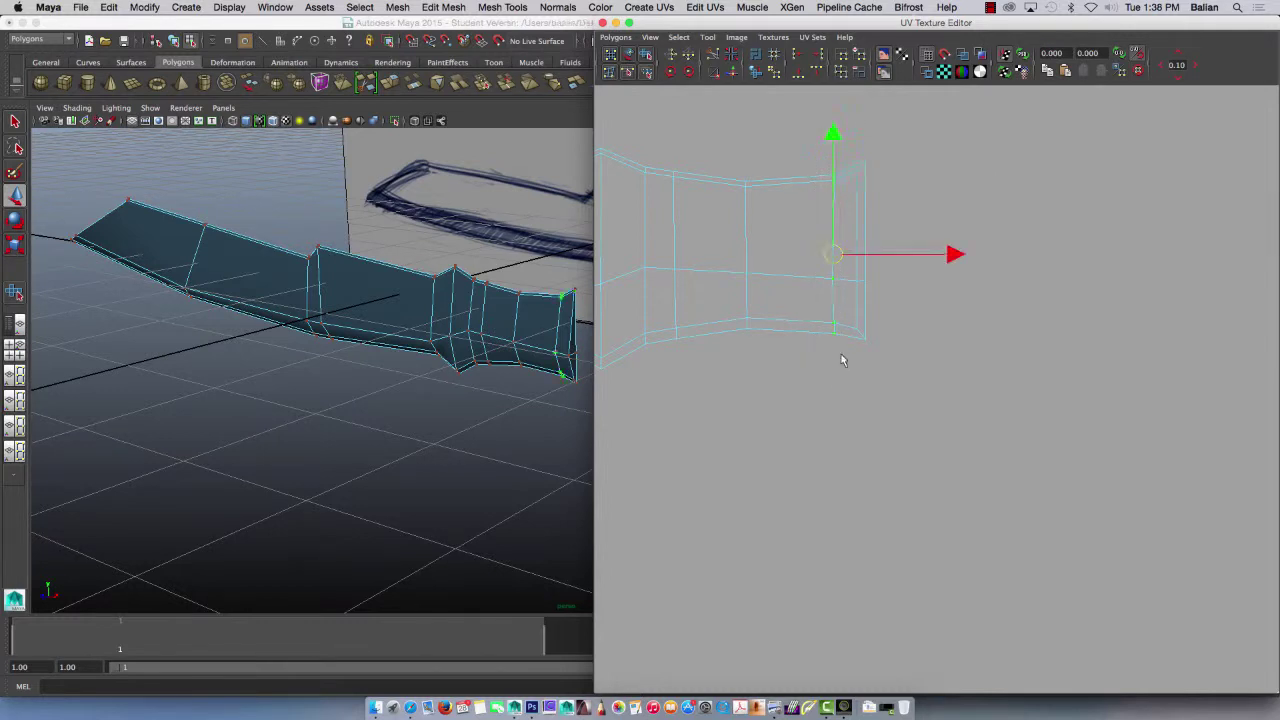
pyautogui.moveTo(766, 385); pyautogui.dragTo(754, 337)
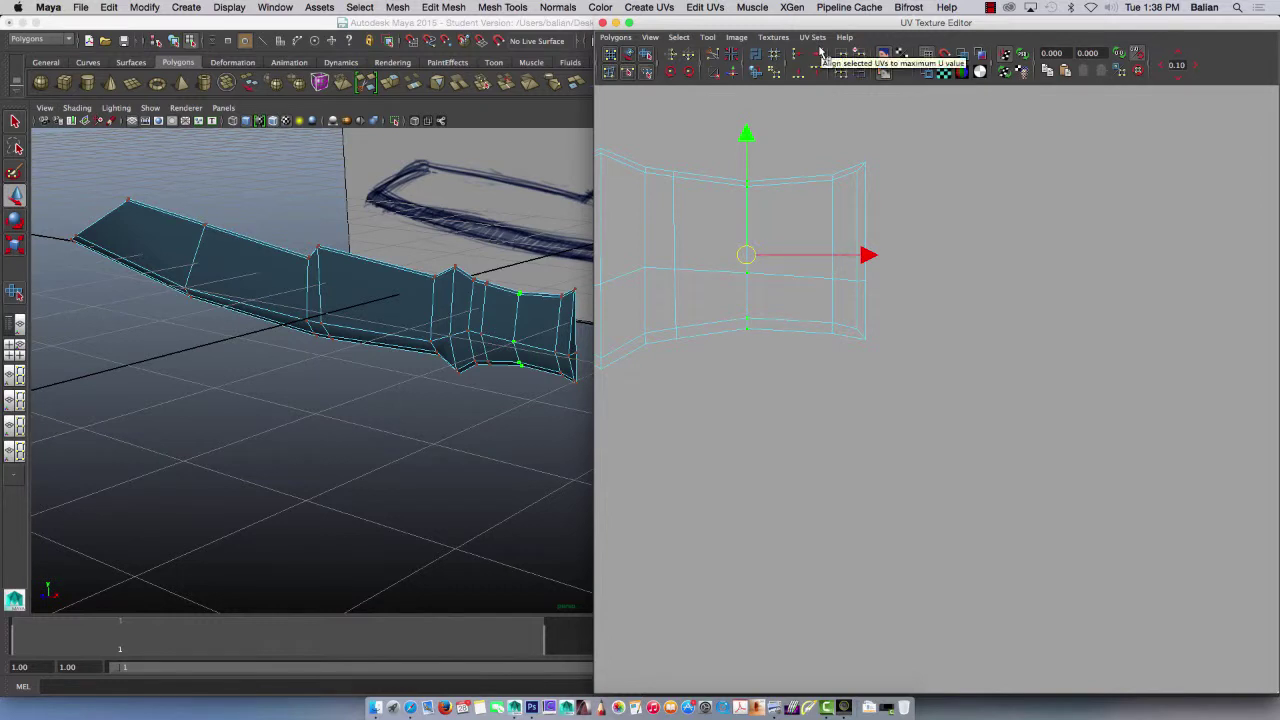
pyautogui.keyDown('alt'); pyautogui.moveTo(974, 406); pyautogui.dragTo(1047, 525, button='middle'); pyautogui.keyUp('alt')
pyautogui.moveTo(1030, 407); pyautogui.dragTo(1043, 457)
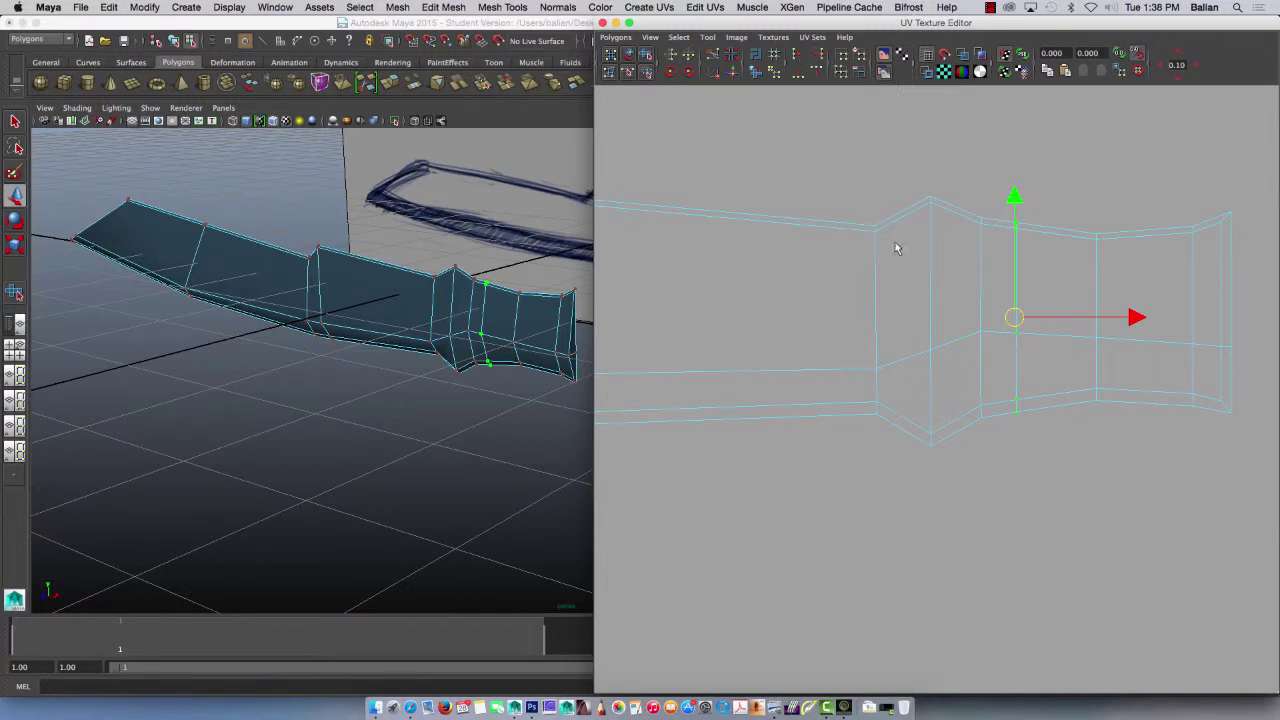
pyautogui.moveTo(969, 196); pyautogui.dragTo(987, 449)
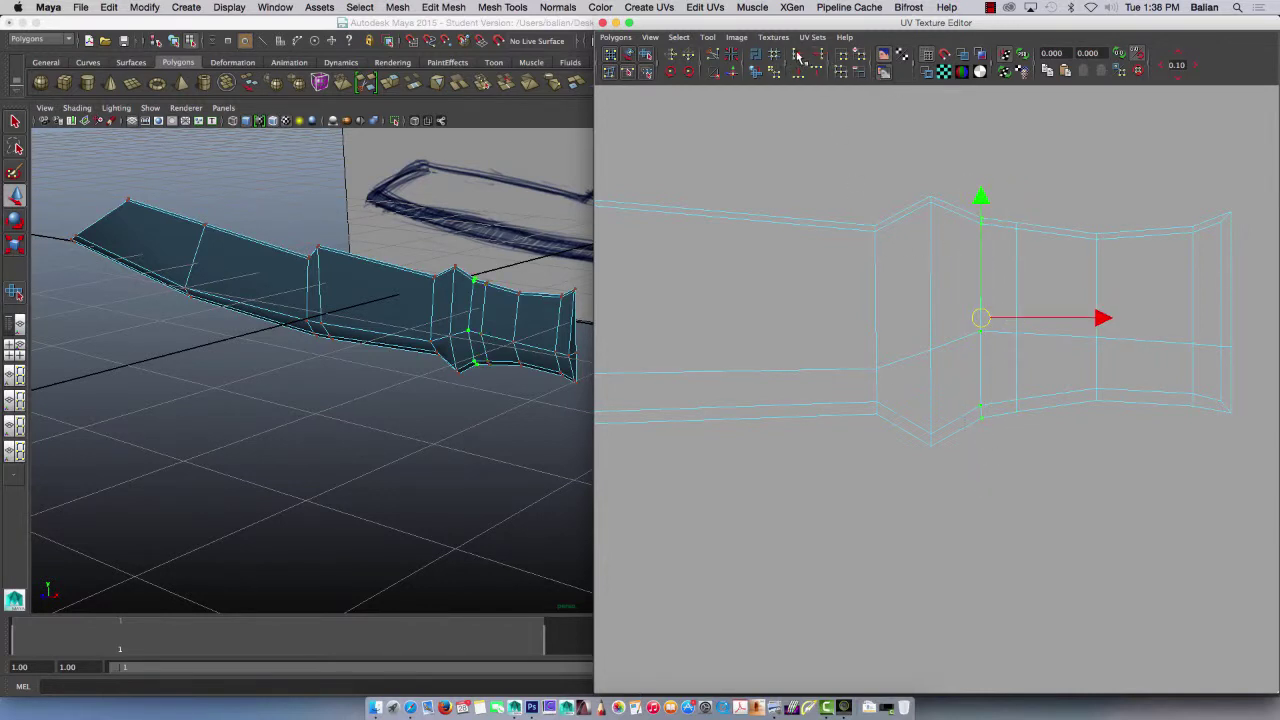
pyautogui.moveTo(916, 152); pyautogui.dragTo(944, 492)
pyautogui.moveTo(852, 191); pyautogui.dragTo(884, 453)
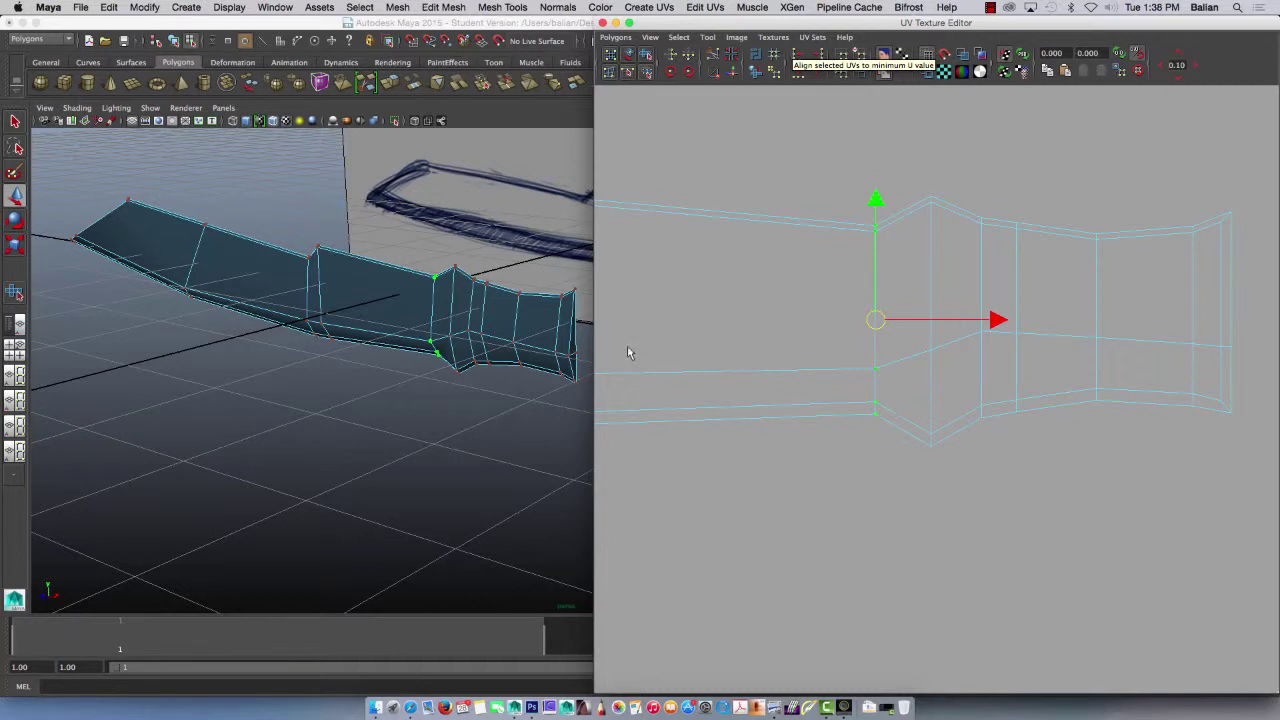
pyautogui.moveTo(965, 298); pyautogui.dragTo(1245, 345)
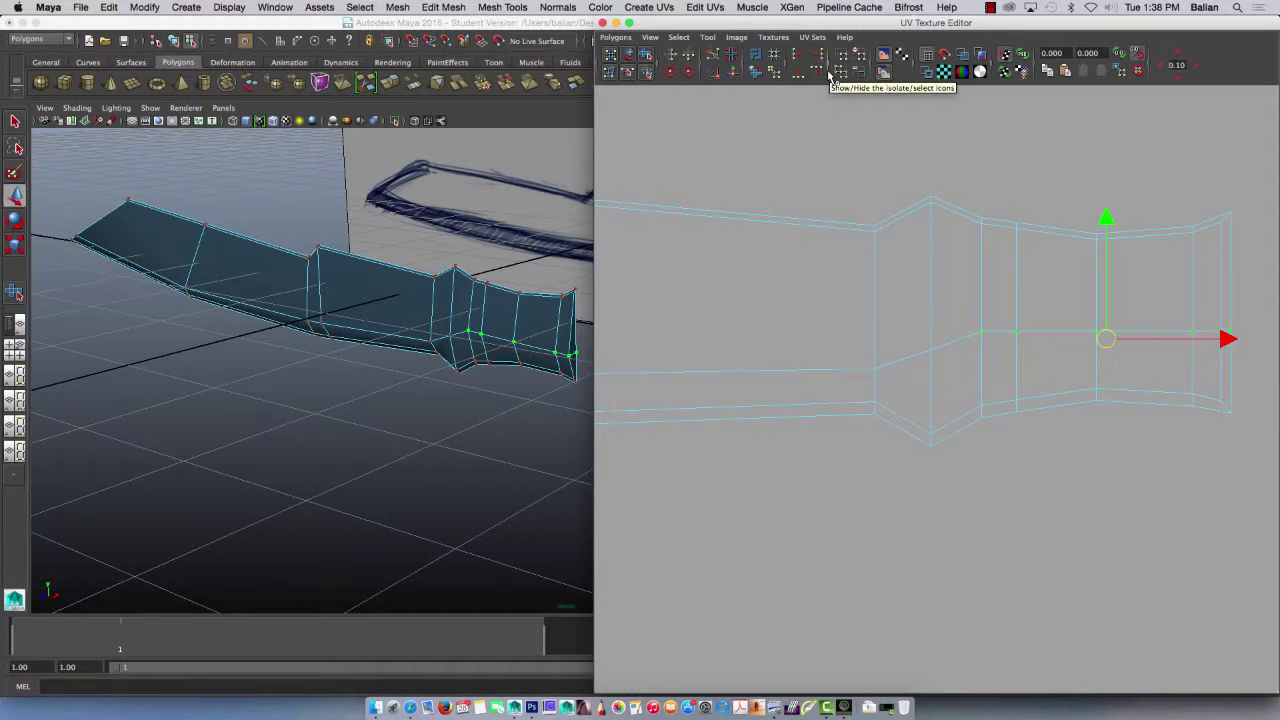
pyautogui.scroll(-4, 691, 297)
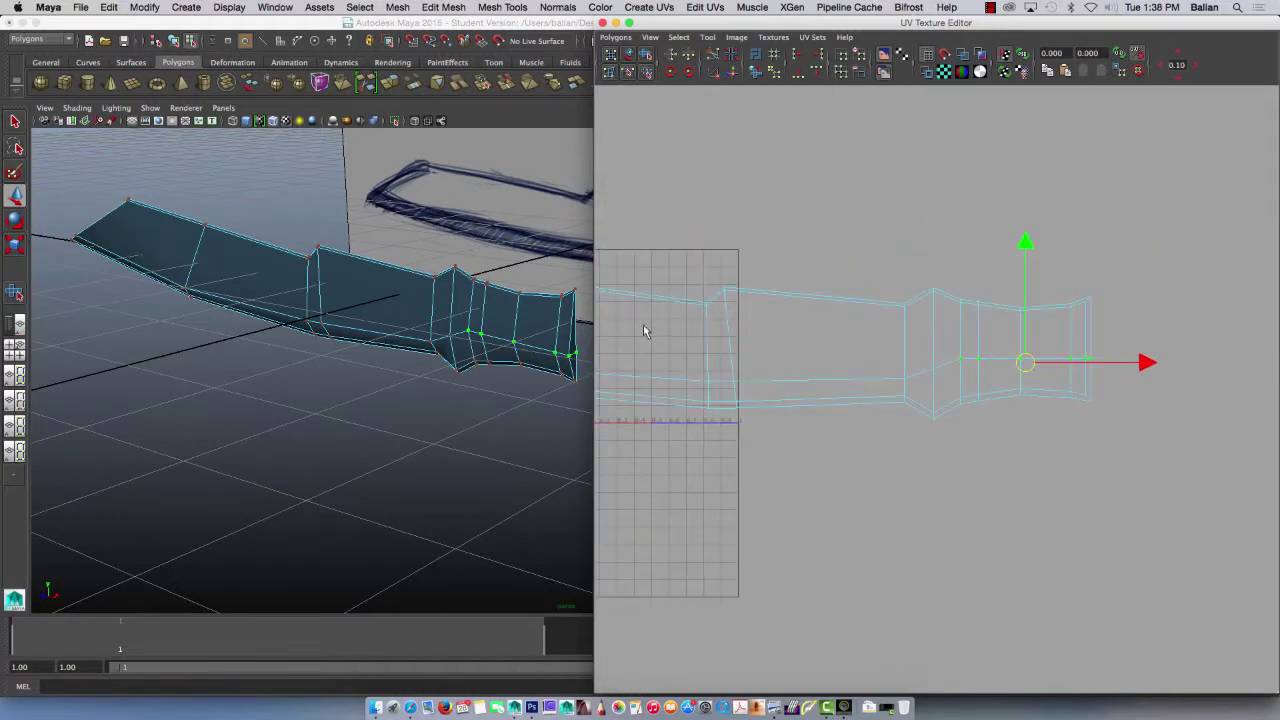
pyautogui.keyDown('alt'); pyautogui.moveTo(651, 517); pyautogui.dragTo(763, 437, button='middle'); pyautogui.keyUp('alt')
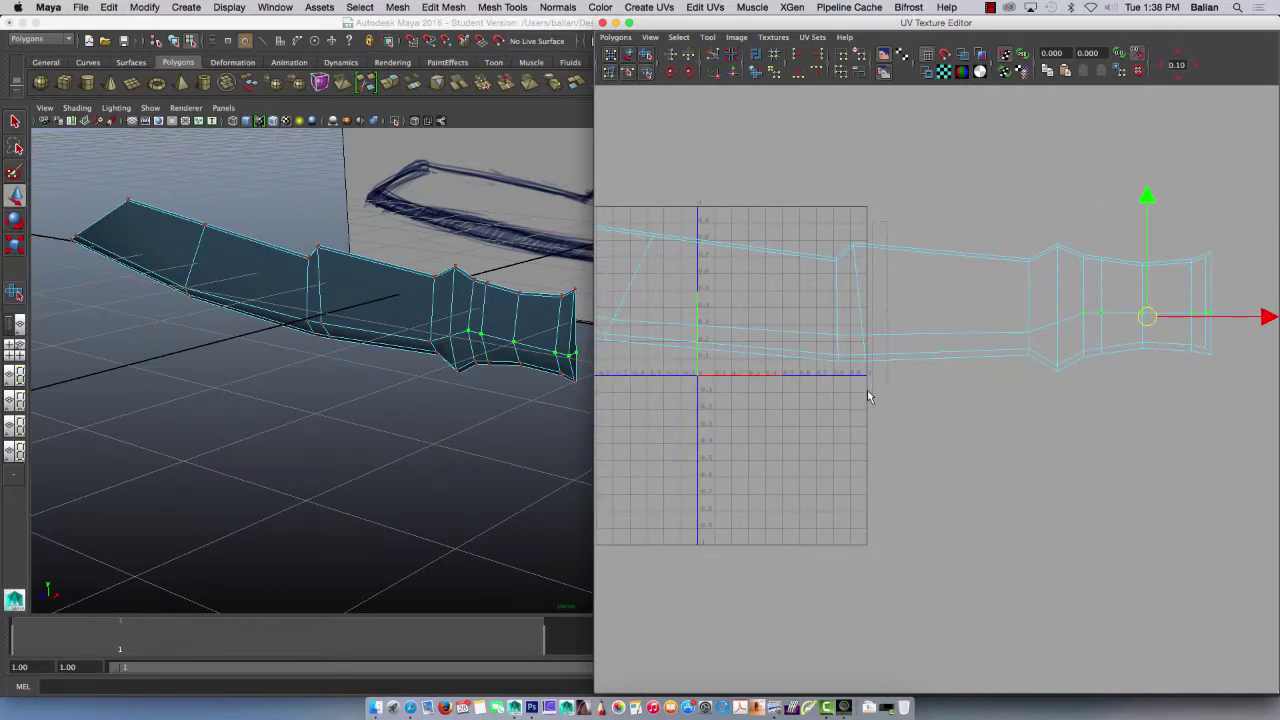
pyautogui.moveTo(850, 399); pyautogui.dragTo(862, 236)
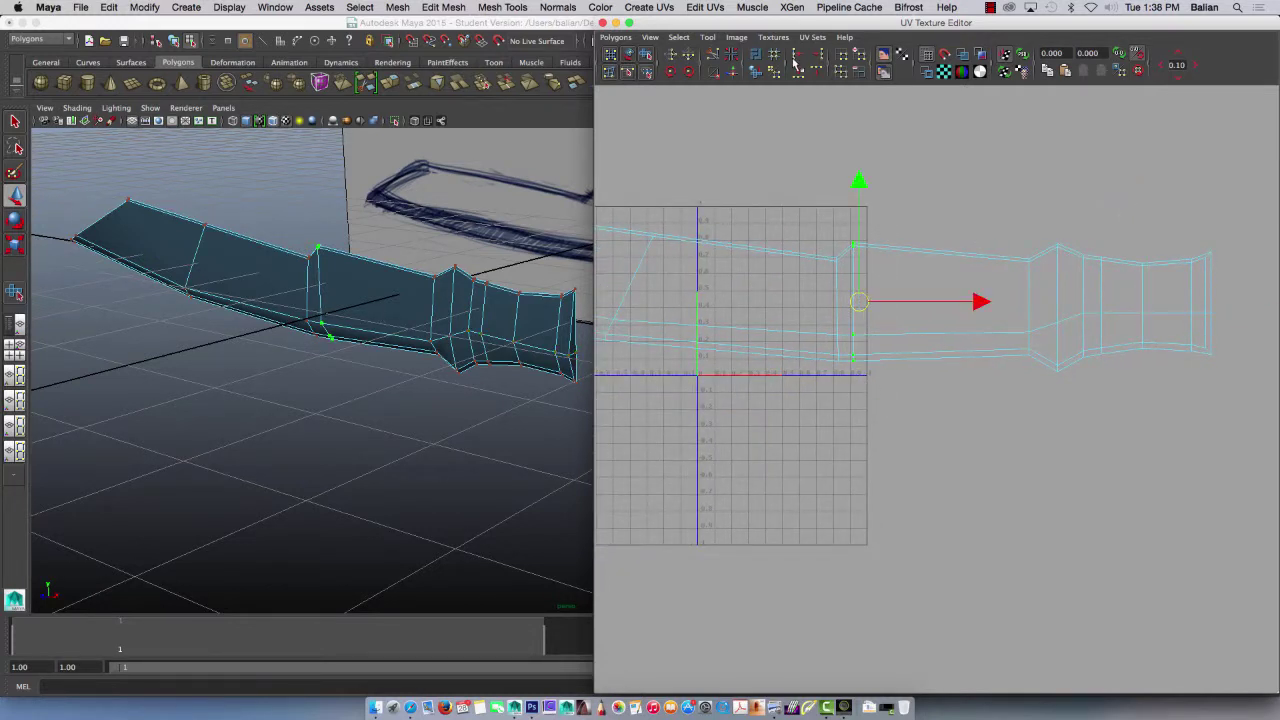
pyautogui.moveTo(841, 416); pyautogui.dragTo(843, 394, button='middle')
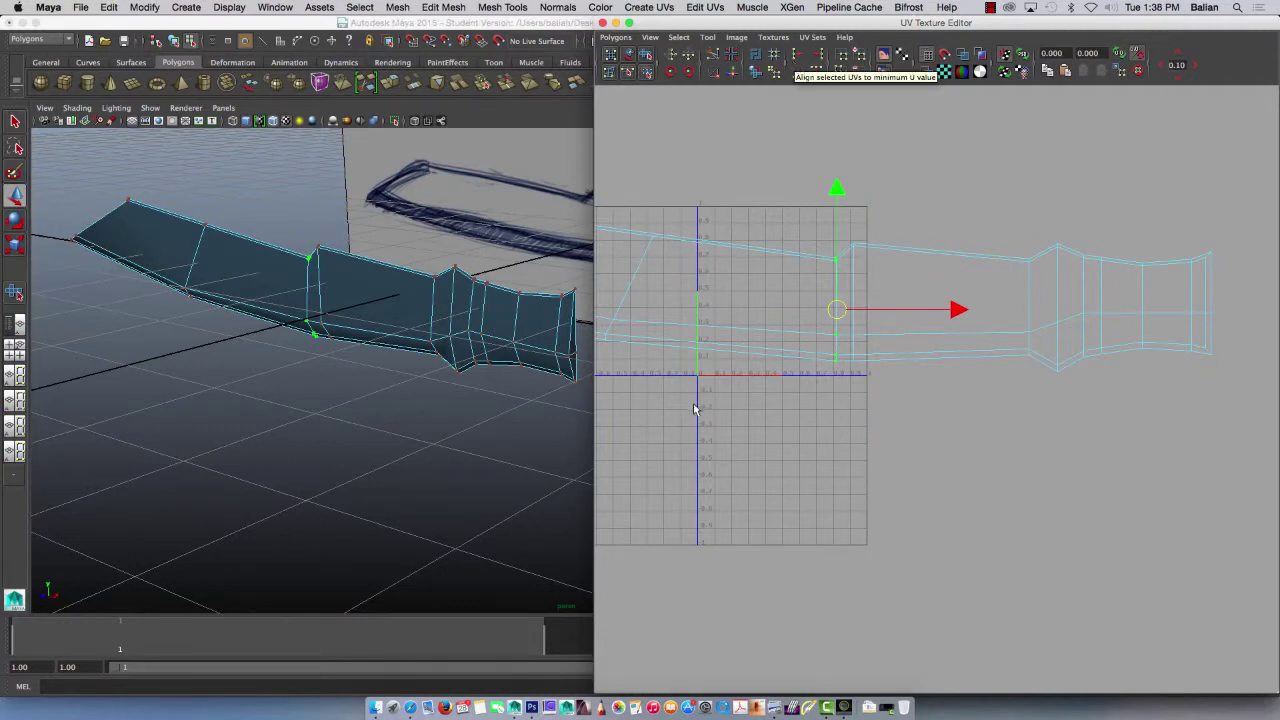
# - Zoom to the blade tip, raise a tip UV and move the left corner UV left and down
pyautogui.keyDown('alt'); pyautogui.moveTo(671, 443); pyautogui.dragTo(731, 463, button='right'); pyautogui.keyUp('alt')
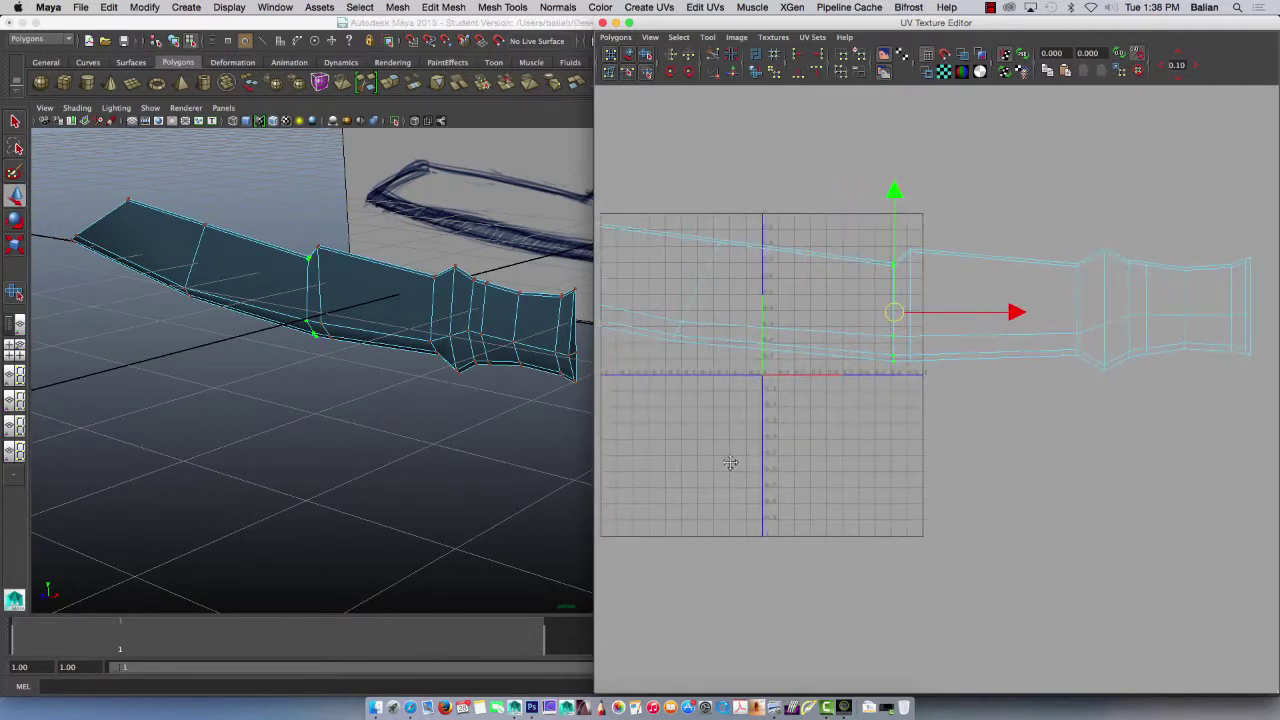
pyautogui.keyDown('alt'); pyautogui.moveTo(731, 463); pyautogui.dragTo(946, 497, button='middle'); pyautogui.keyUp('alt')
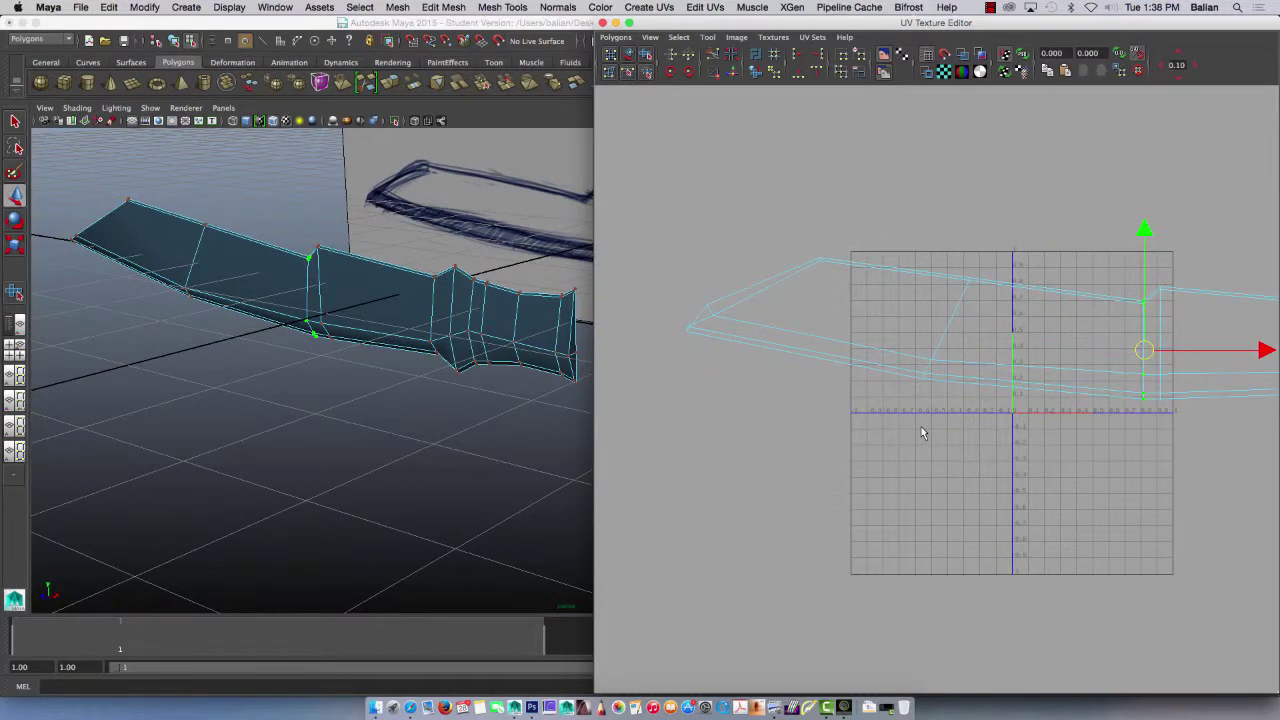
pyautogui.keyDown('alt'); pyautogui.moveTo(737, 349); pyautogui.dragTo(797, 421, button='right'); pyautogui.keyUp('alt')
pyautogui.keyDown('alt'); pyautogui.moveTo(749, 409); pyautogui.dragTo(903, 455, button='middle'); pyautogui.keyUp('alt')
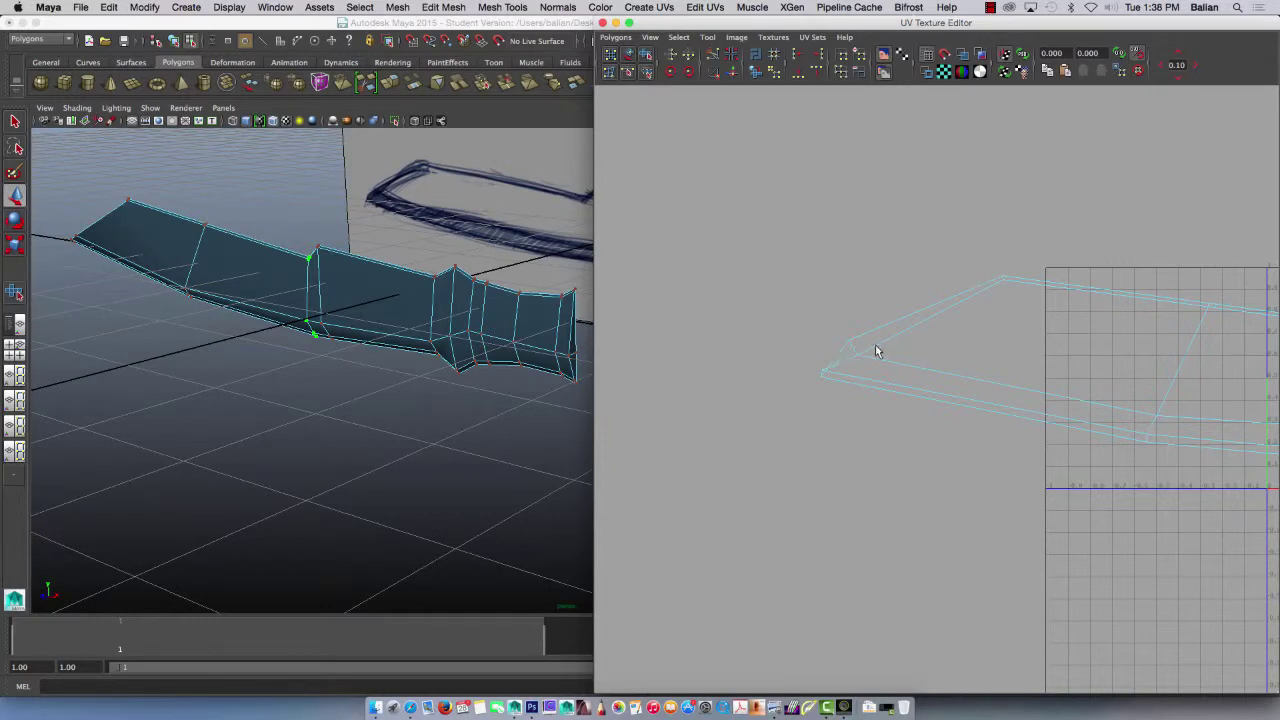
pyautogui.click(848, 360)
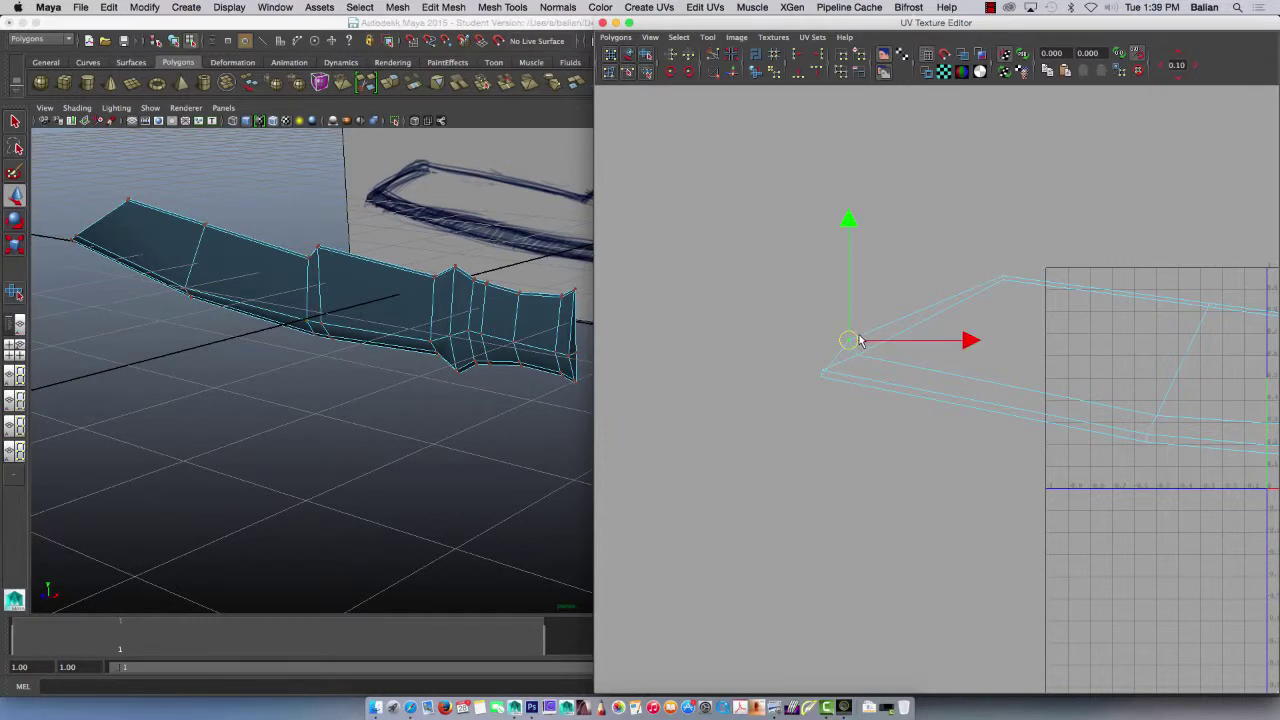
pyautogui.moveTo(850, 248)
pyautogui.mouseDown()
pyautogui.moveTo(850, 263)
pyautogui.moveTo(846, 233)
pyautogui.mouseUp()
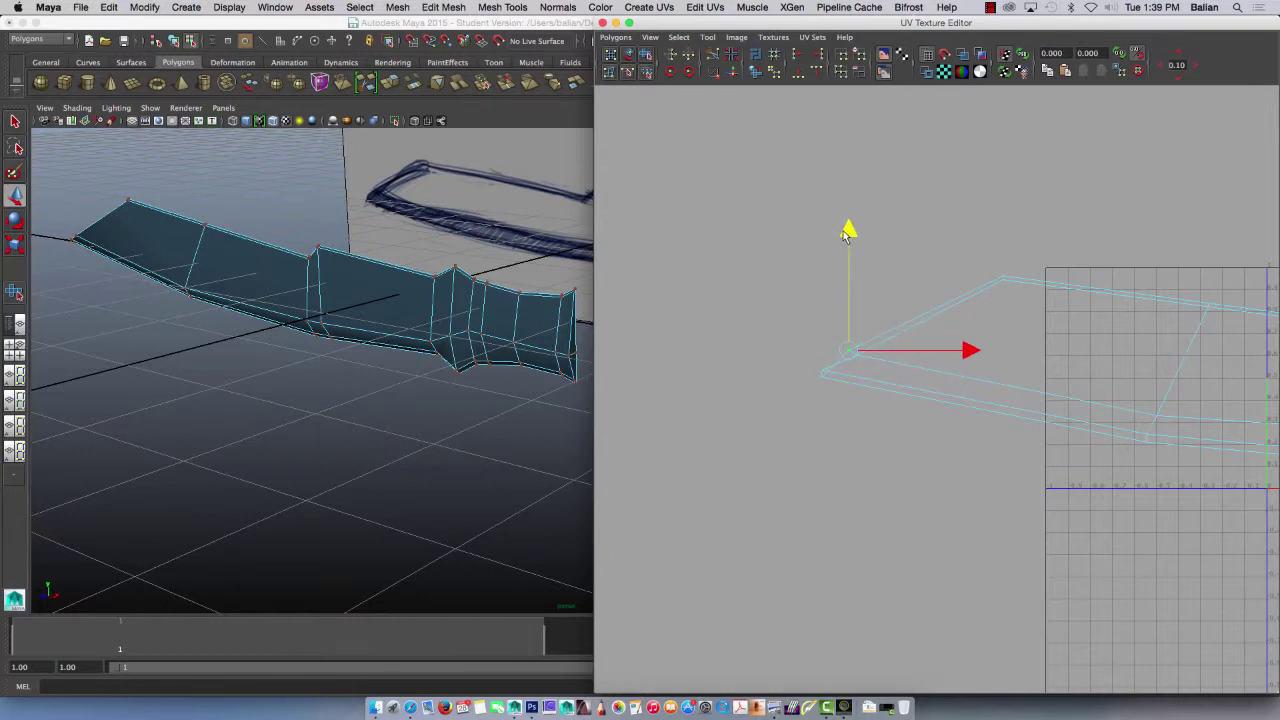
pyautogui.click(828, 380)
pyautogui.moveTo(850, 382); pyautogui.dragTo(837, 380)
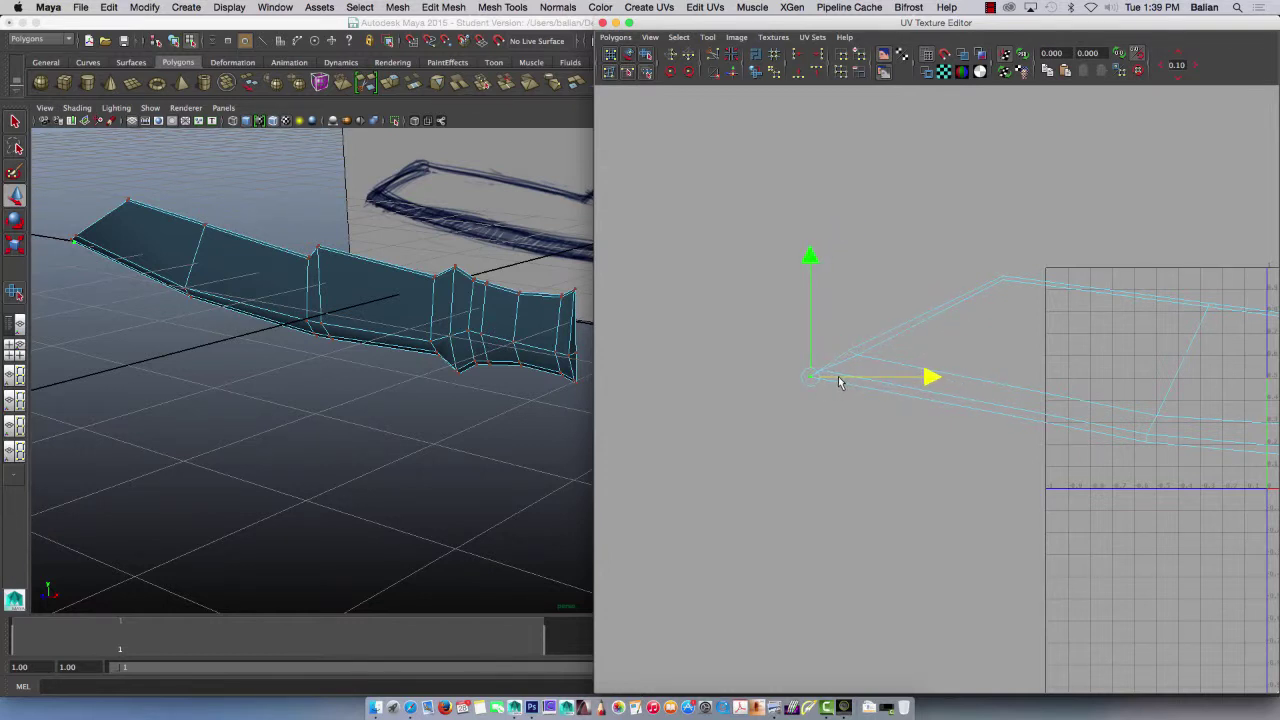
pyautogui.moveTo(811, 318); pyautogui.dragTo(826, 326)
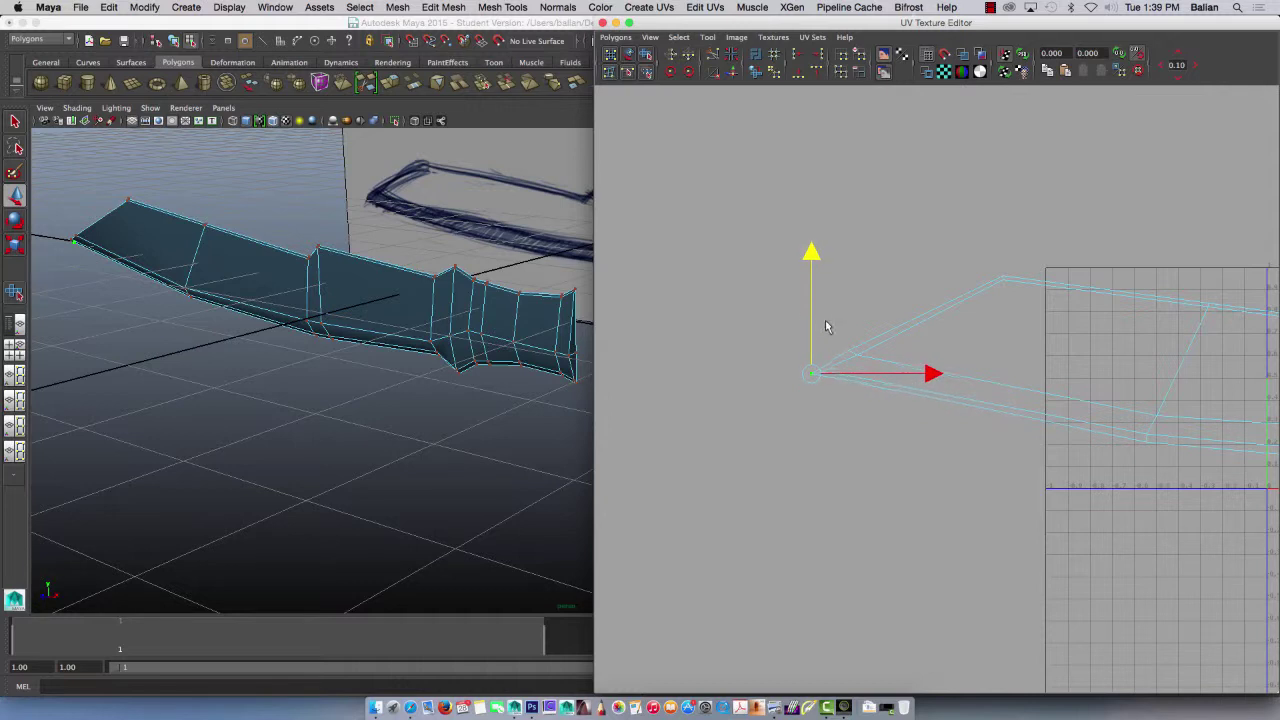
pyautogui.moveTo(842, 381); pyautogui.dragTo(866, 377)
# - Fine-tune the tip corners, shifting the left UV slightly left and lowering the top UV
pyautogui.click(835, 386)
pyautogui.click(820, 371)
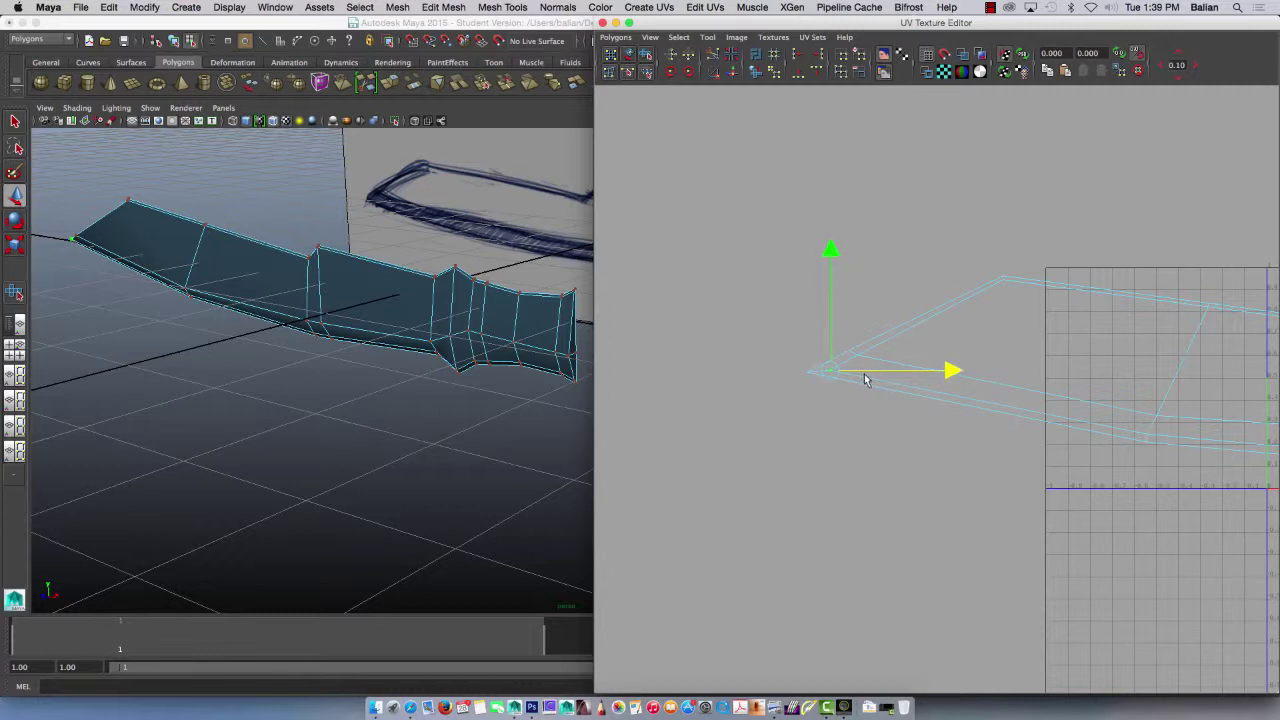
pyautogui.click(1002, 281)
pyautogui.click(1003, 150)
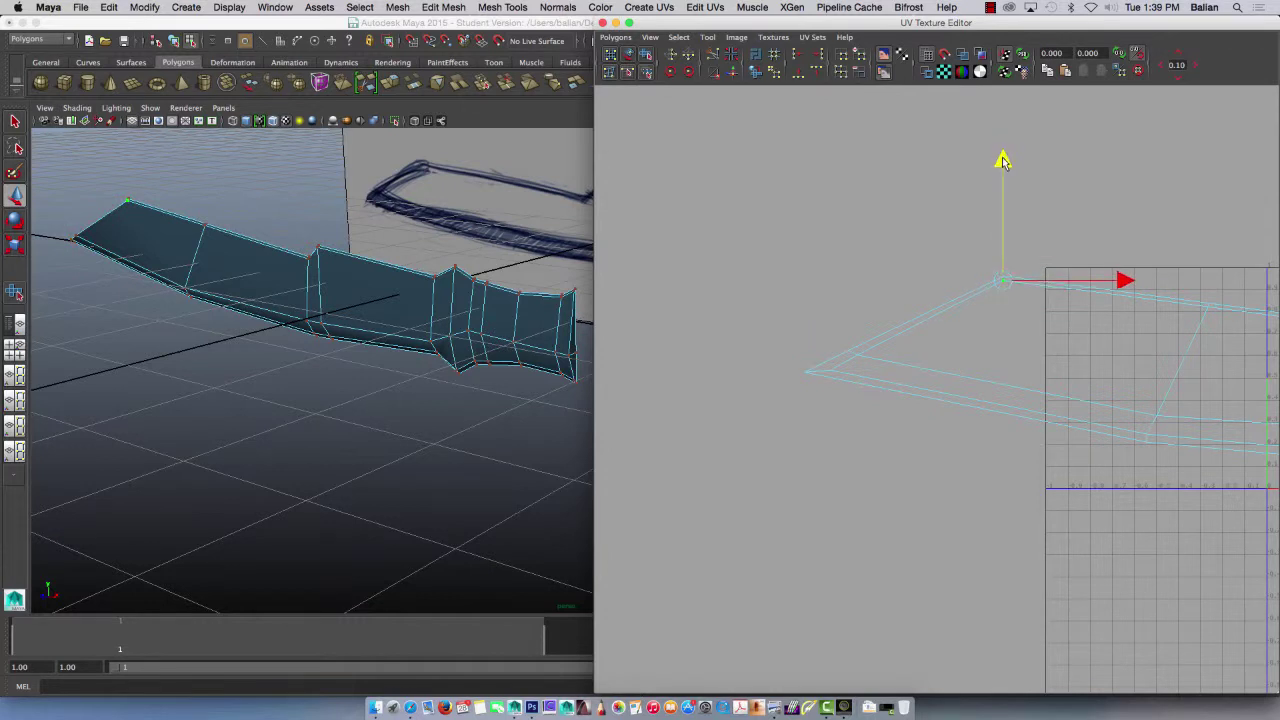
pyautogui.click(836, 373)
pyautogui.click(856, 374)
pyautogui.moveTo(856, 374); pyautogui.dragTo(852, 374)
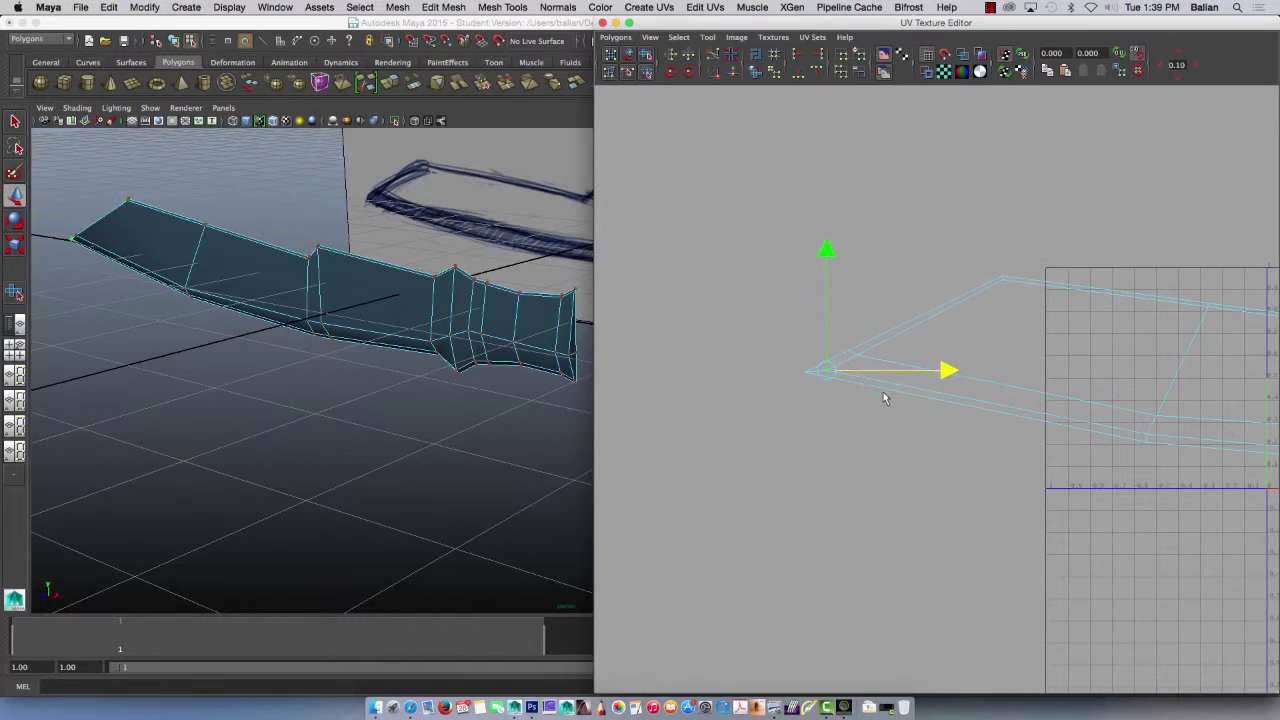
pyautogui.click(1003, 279)
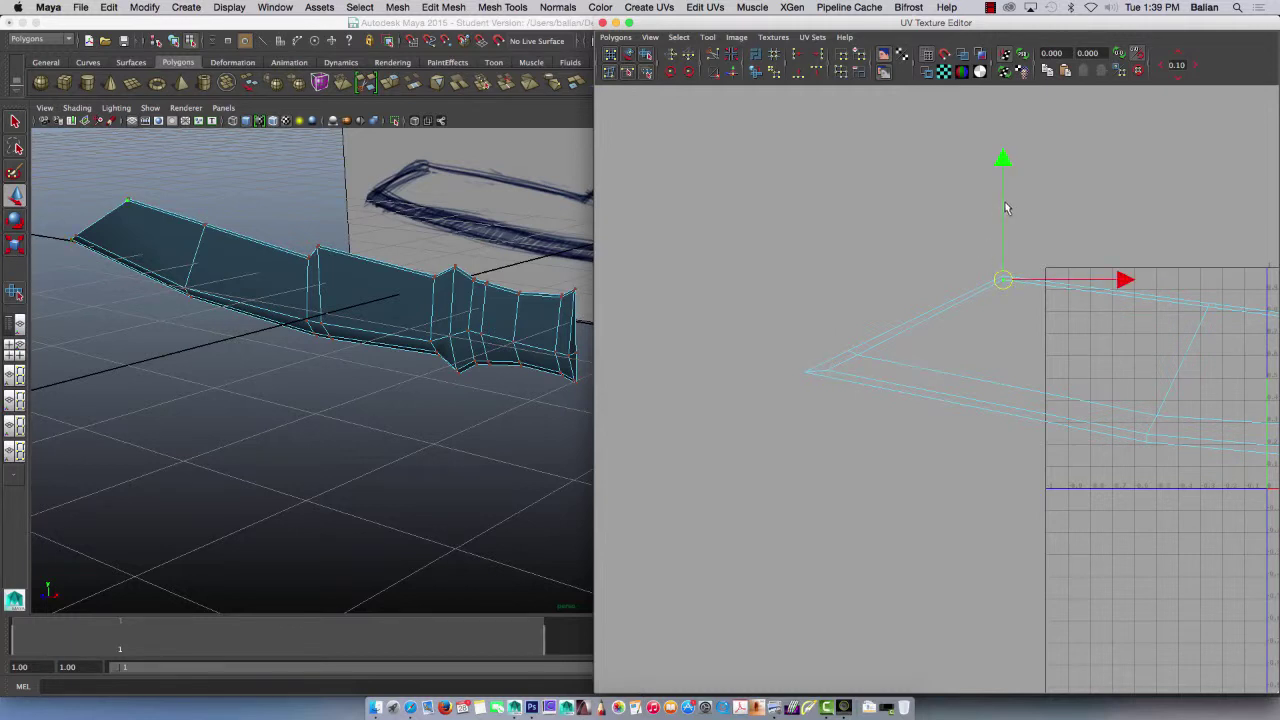
pyautogui.click(1005, 203)
pyautogui.moveTo(1005, 203); pyautogui.dragTo(1008, 194)
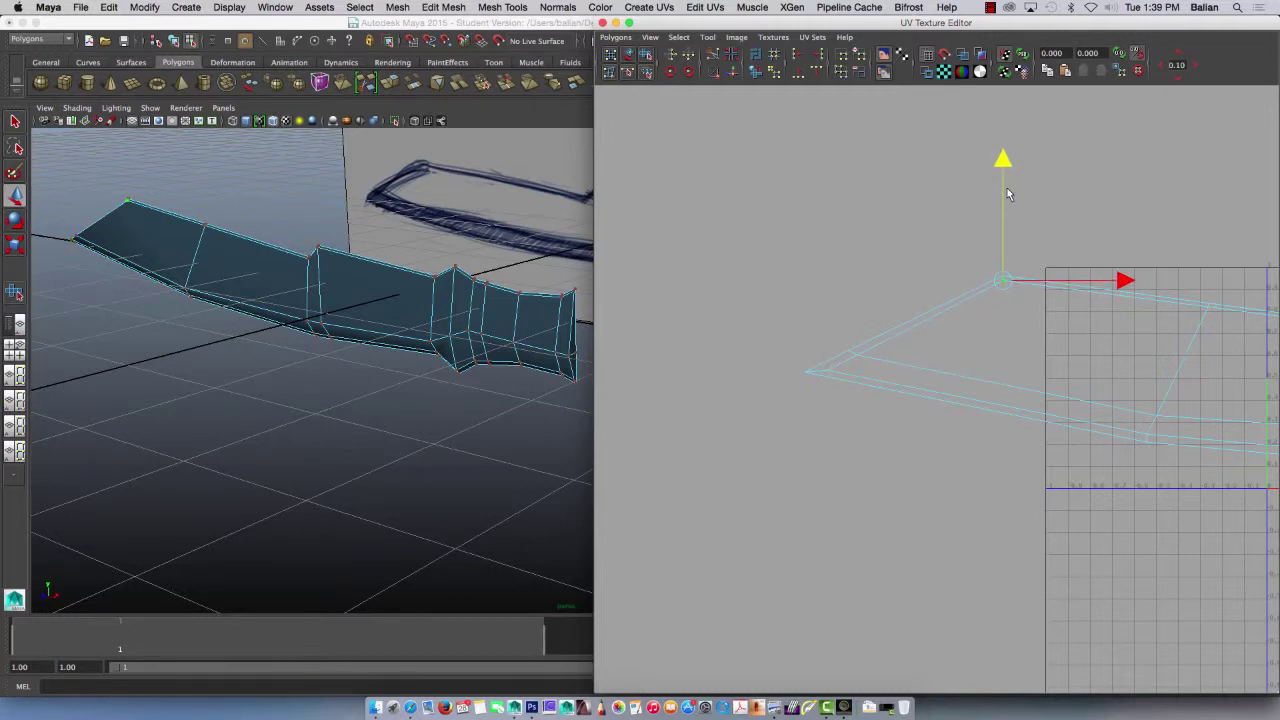
pyautogui.keyDown('alt'); pyautogui.moveTo(1008, 194); pyautogui.dragTo(829, 416, button='right'); pyautogui.keyUp('alt')
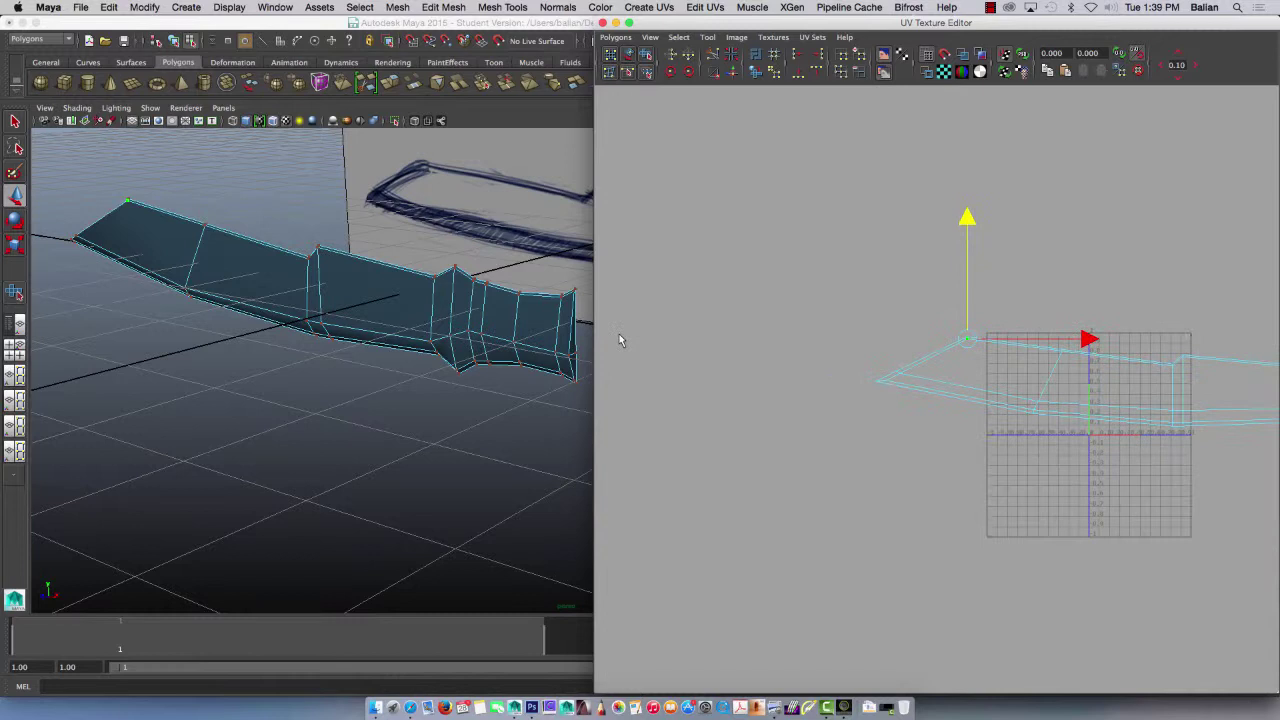
# - Select all the blade's UVs and scale the shell down uniformly
pyautogui.keyDown('alt'); pyautogui.moveTo(991, 497); pyautogui.dragTo(817, 380, button='middle'); pyautogui.keyUp('alt')
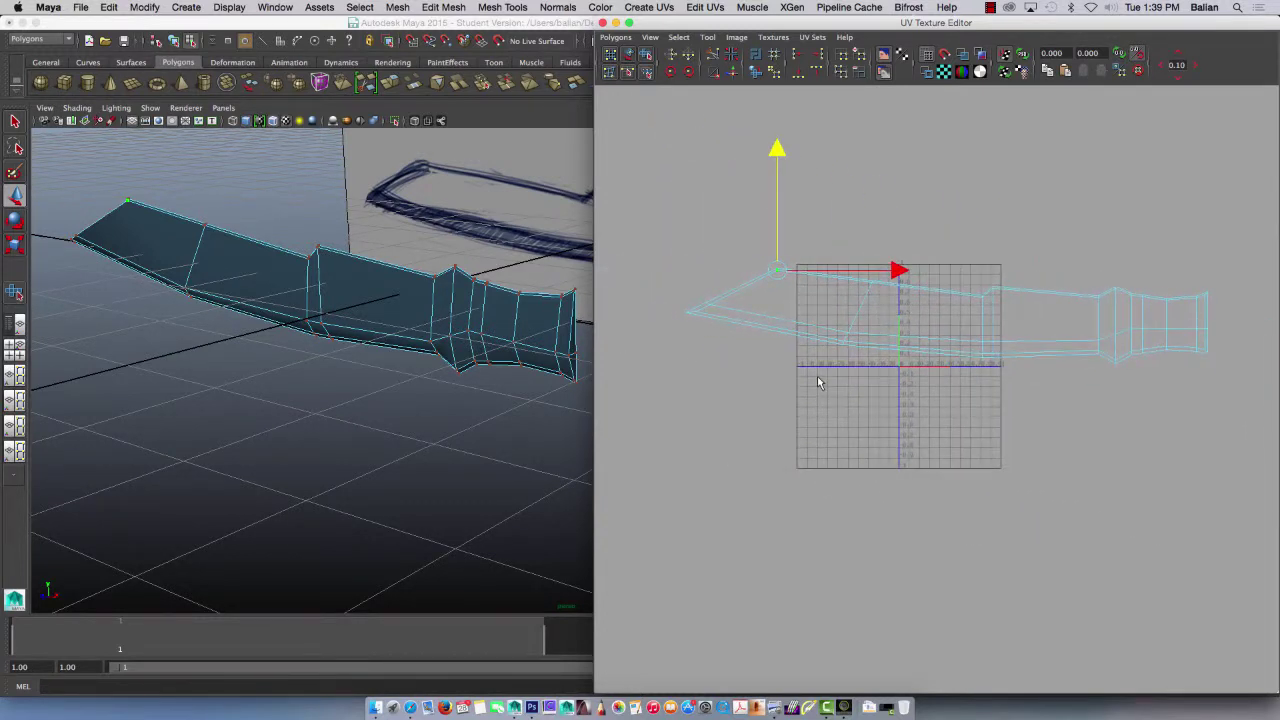
pyautogui.moveTo(656, 186); pyautogui.dragTo(1235, 406)
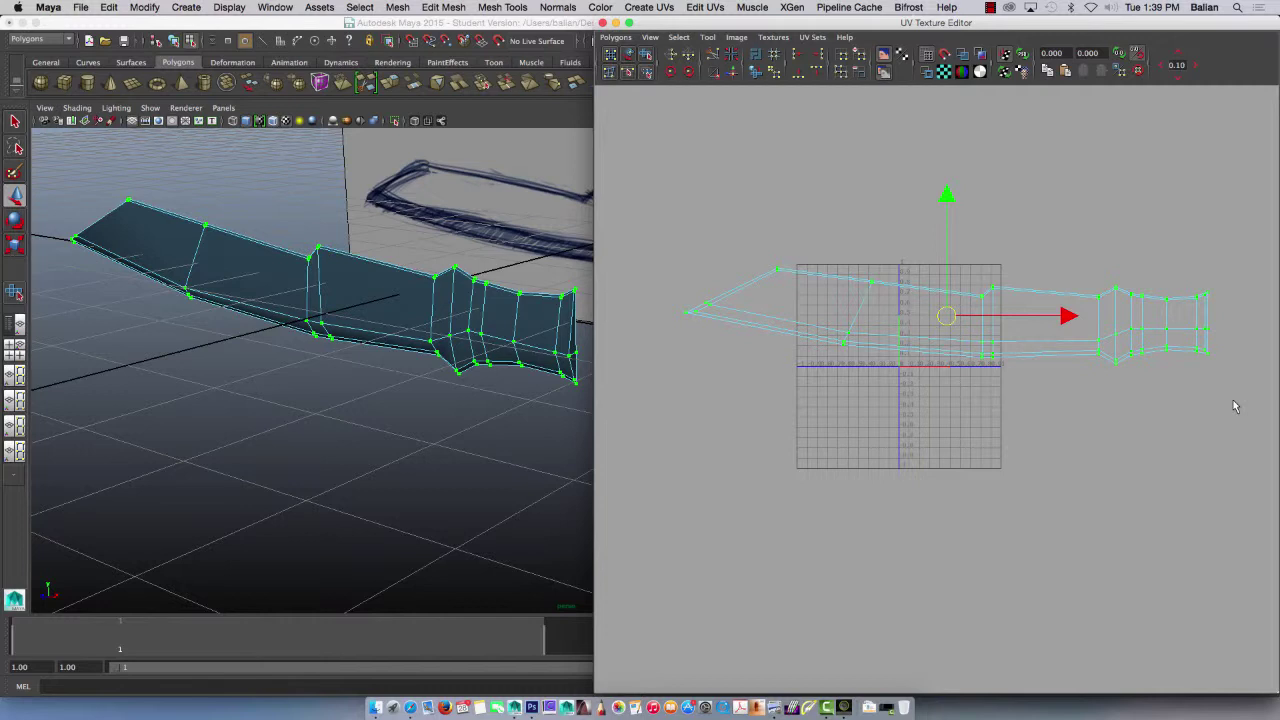
pyautogui.press('r')
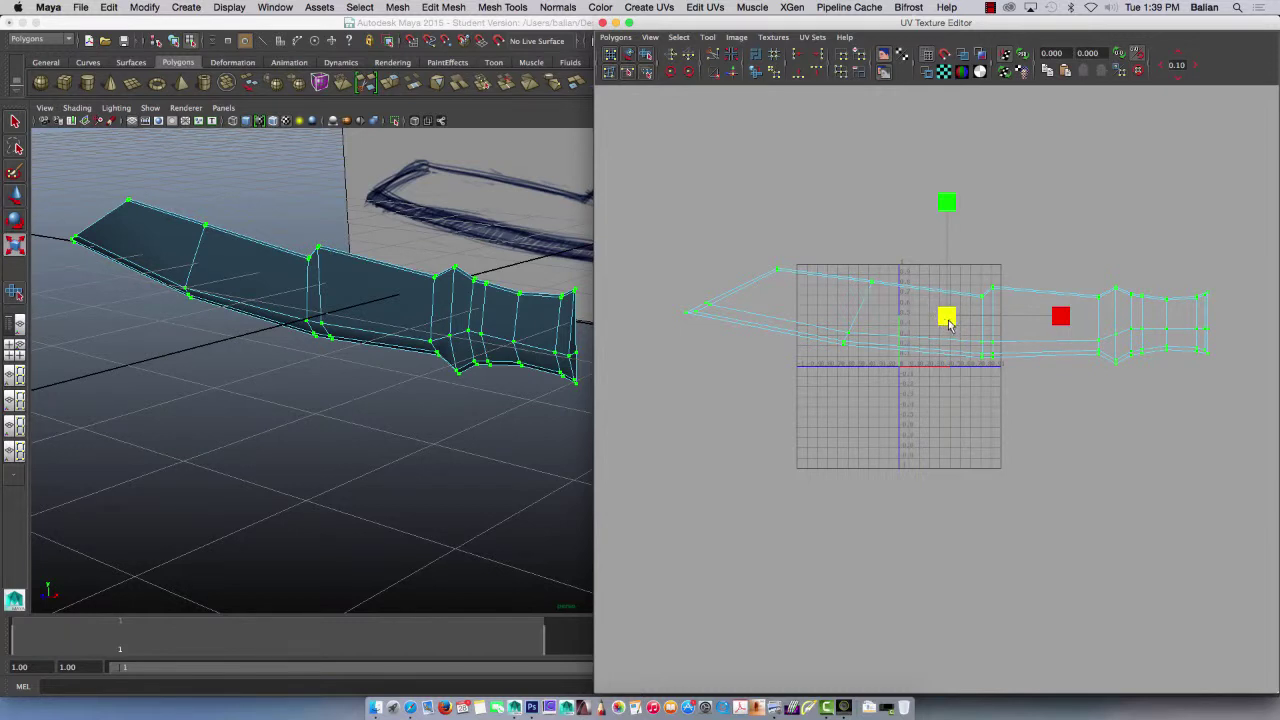
pyautogui.moveTo(950, 320); pyautogui.dragTo(862, 324)
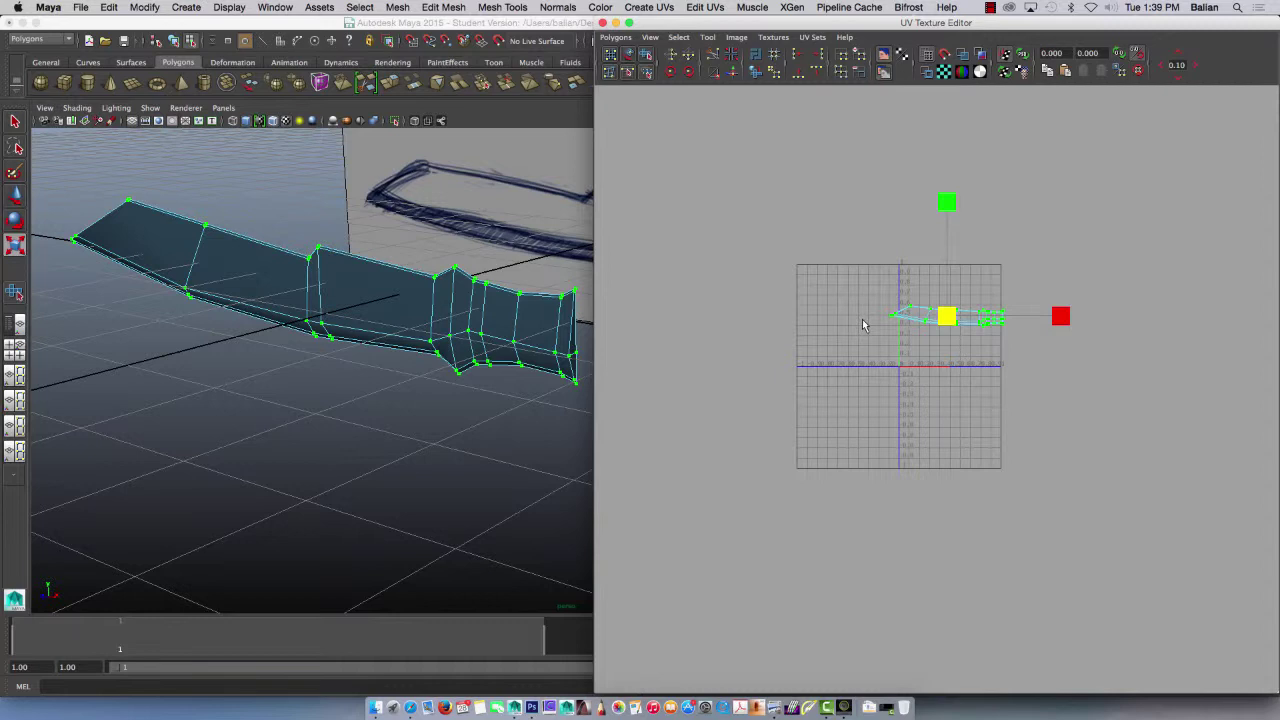
# - Shrink the shell a bit further and move it right and up near the grid's top
pyautogui.press('w')
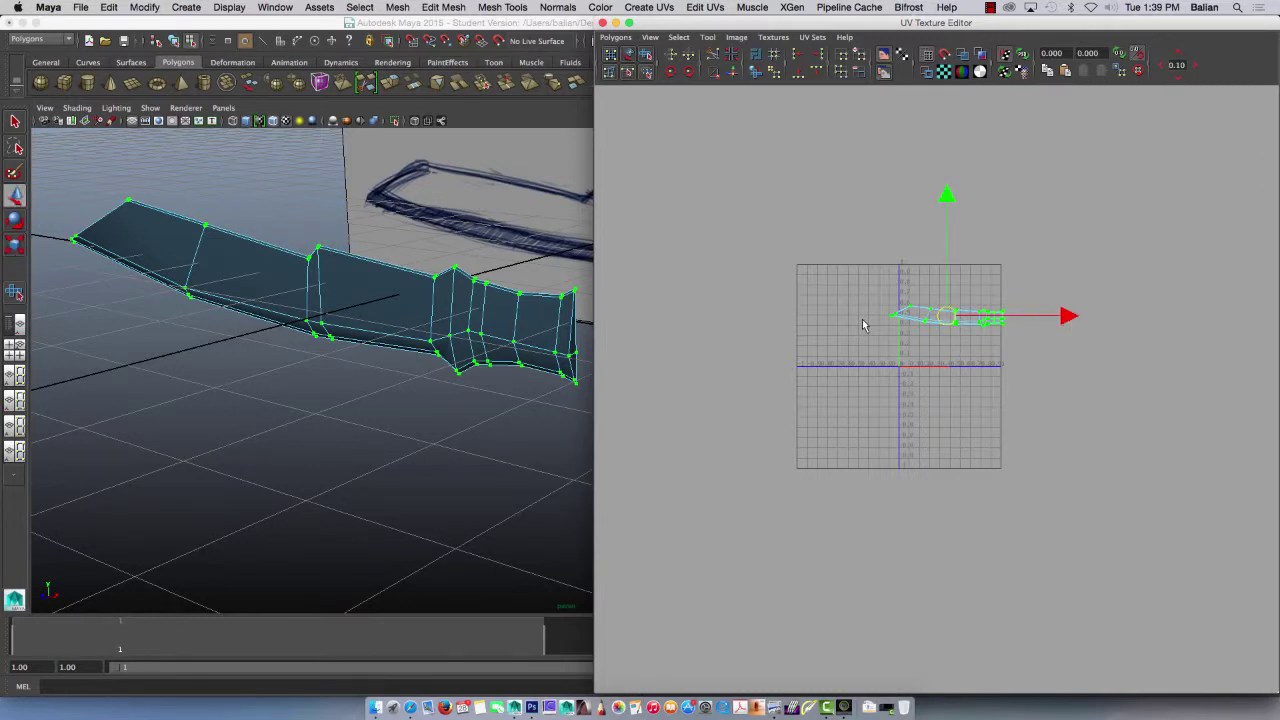
pyautogui.moveTo(862, 319)
pyautogui.mouseDown()
pyautogui.moveTo(894, 382)
pyautogui.moveTo(989, 444)
pyautogui.mouseUp()
pyautogui.keyDown('alt'); pyautogui.moveTo(989, 451); pyautogui.dragTo(950, 369, button='right'); pyautogui.keyUp('alt')
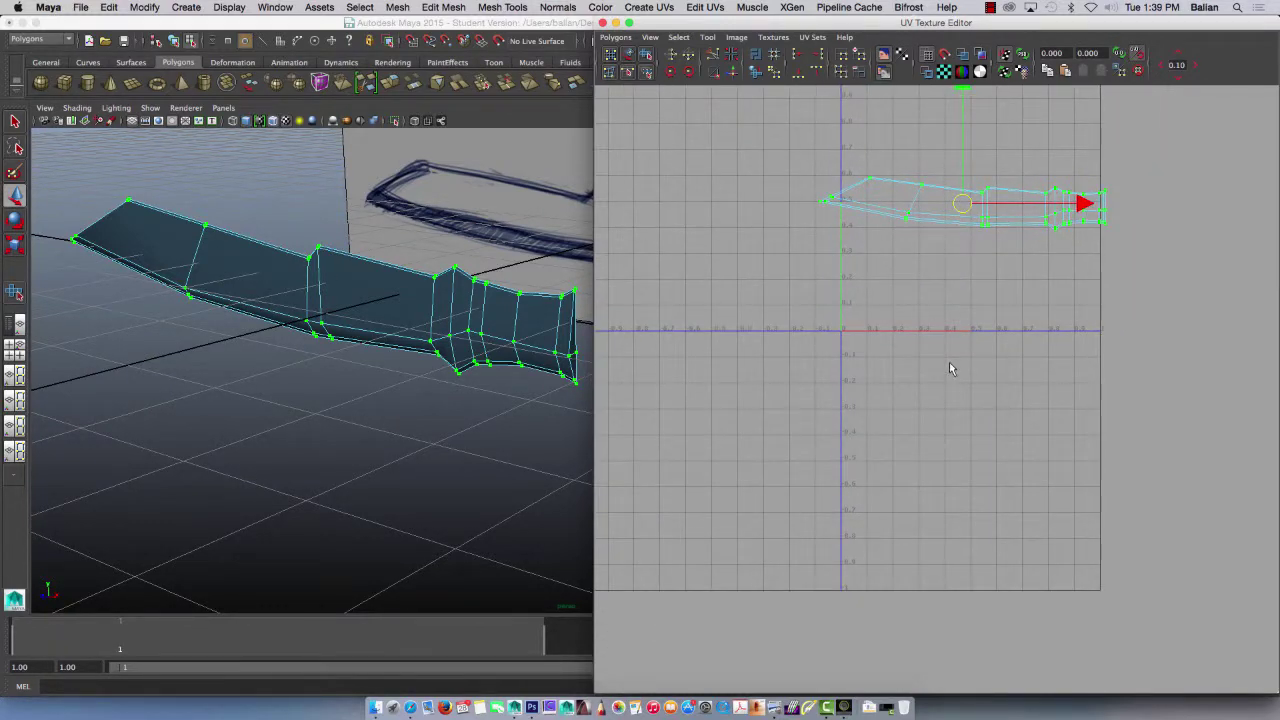
pyautogui.press('r')
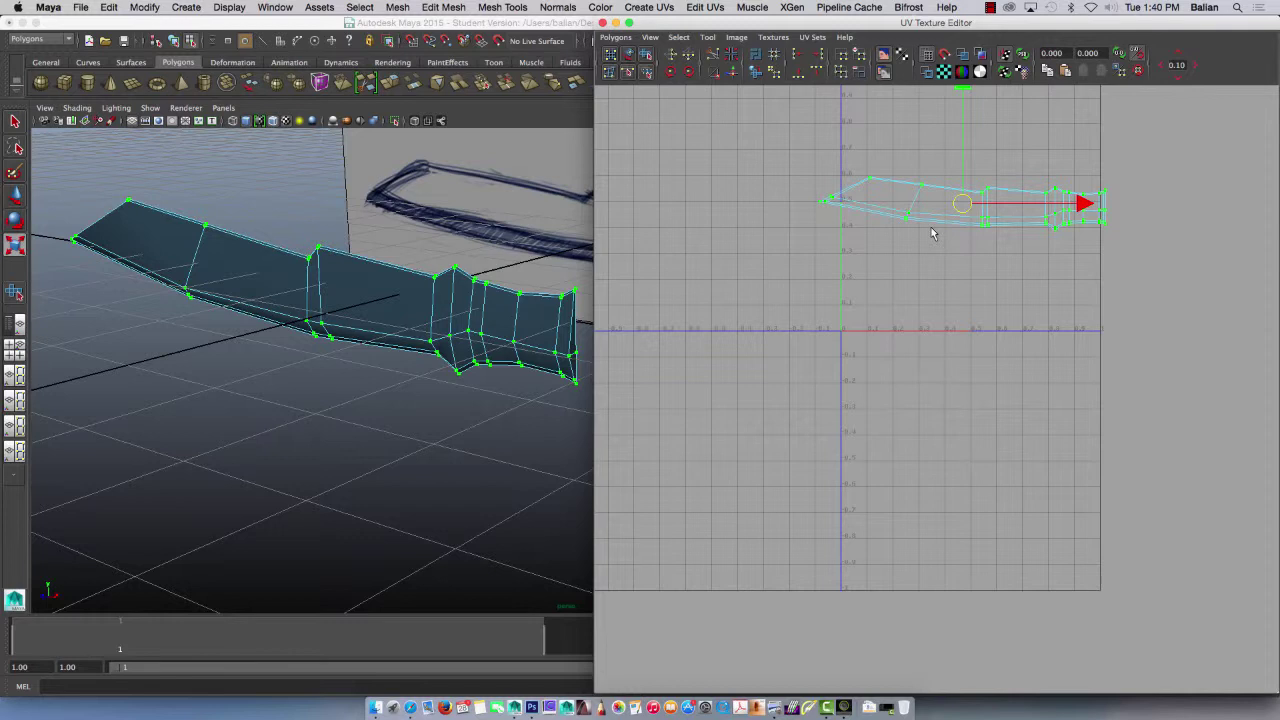
pyautogui.moveTo(965, 207)
pyautogui.mouseDown()
pyautogui.moveTo(951, 207)
pyautogui.moveTo(962, 203)
pyautogui.mouseUp()
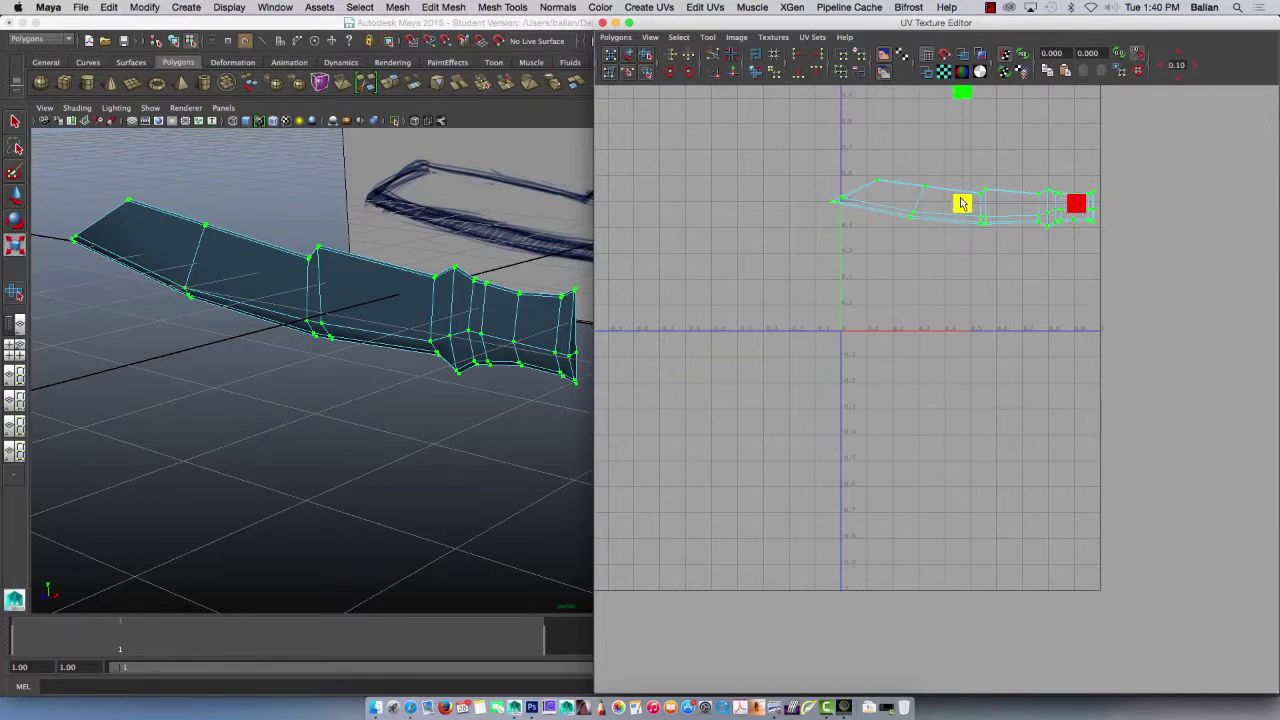
pyautogui.press('w')
pyautogui.moveTo(1085, 203); pyautogui.dragTo(1090, 205)
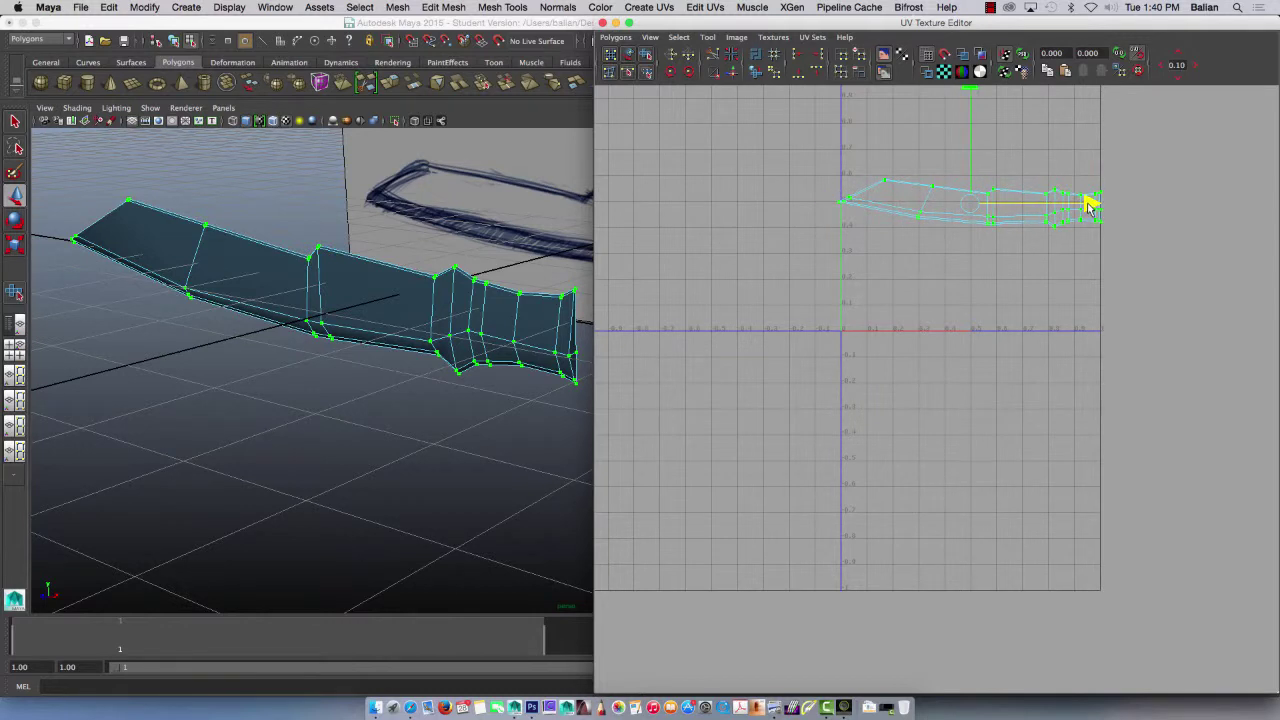
pyautogui.moveTo(971, 149); pyautogui.dragTo(968, 82)
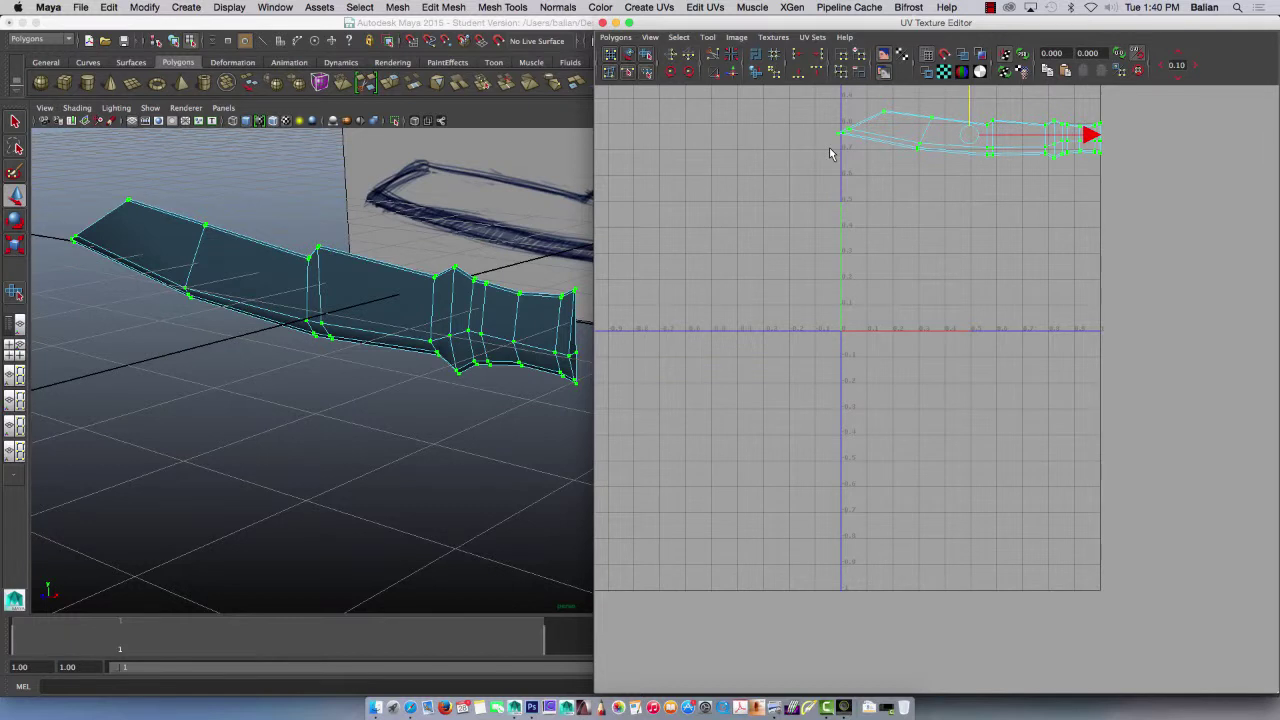
# - Rotate the UV shell 90° upright, move it down, and unfold the blade's UVs
pyautogui.click(691, 74)
pyautogui.click(691, 74)
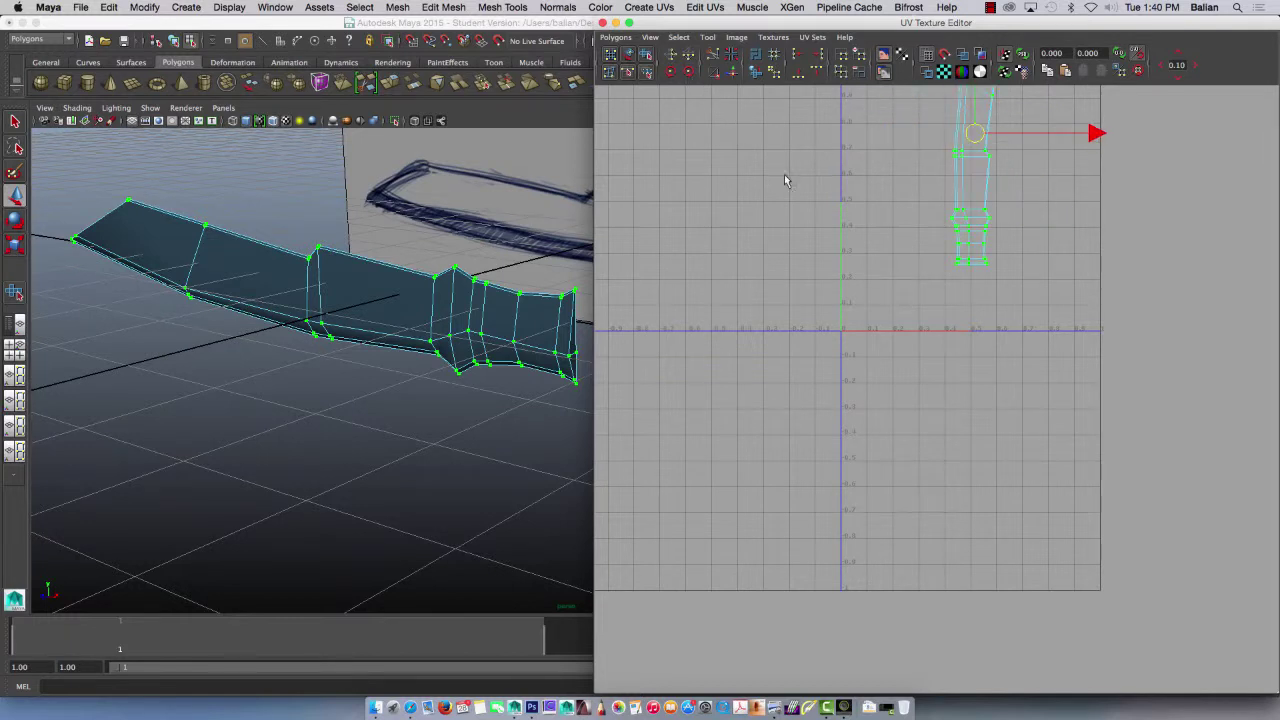
pyautogui.moveTo(975, 122); pyautogui.dragTo(974, 174)
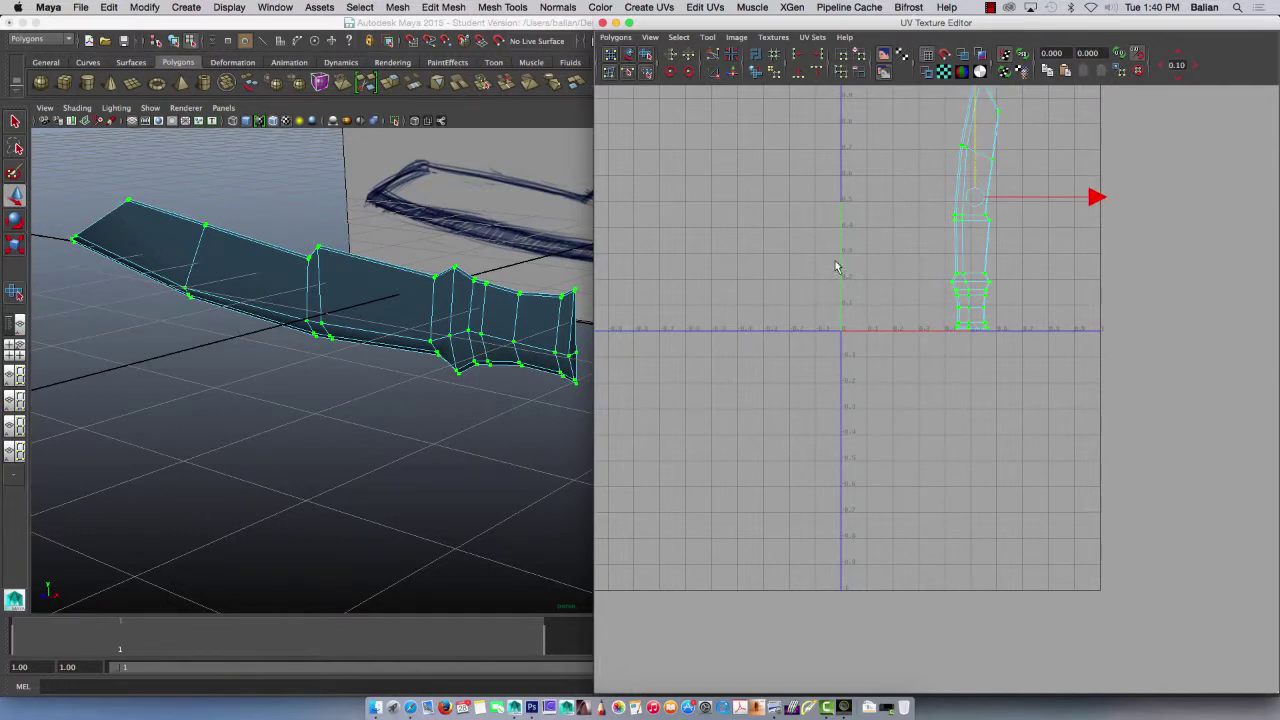
pyautogui.keyDown('shift'); pyautogui.moveTo(916, 325); pyautogui.dragTo(776, 332, button='right'); pyautogui.keyUp('shift')
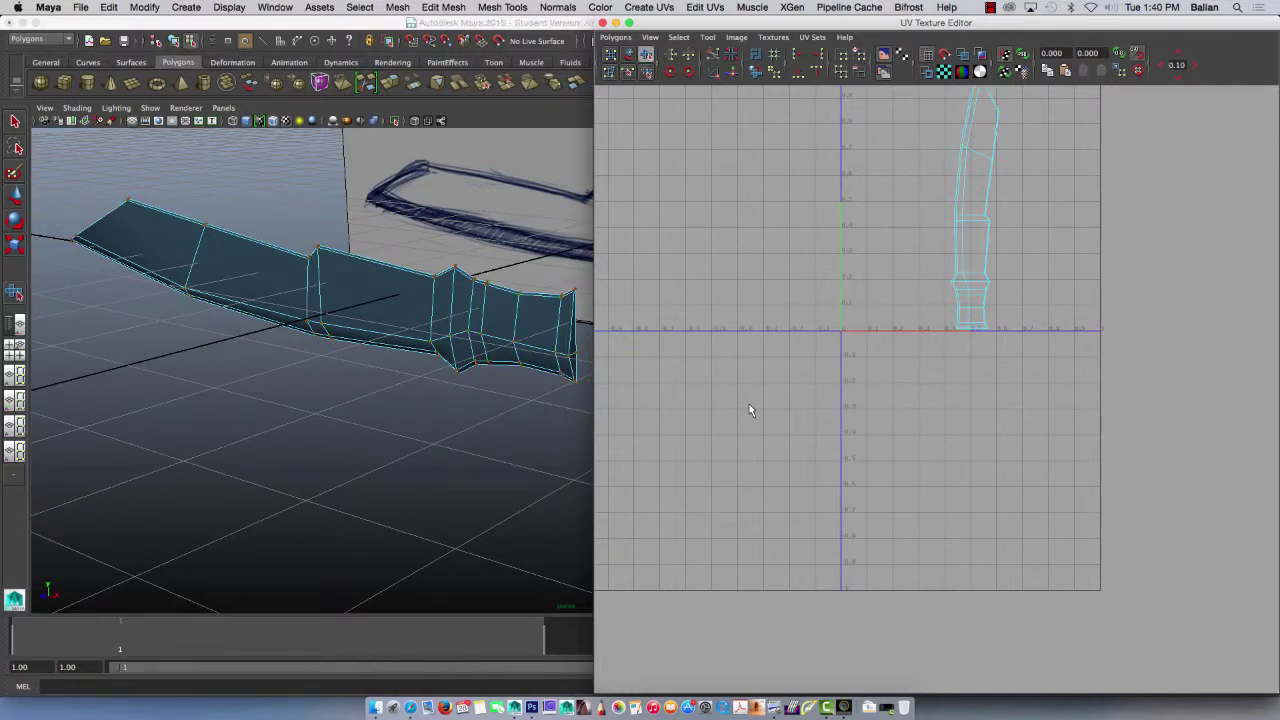
pyautogui.click(670, 68)
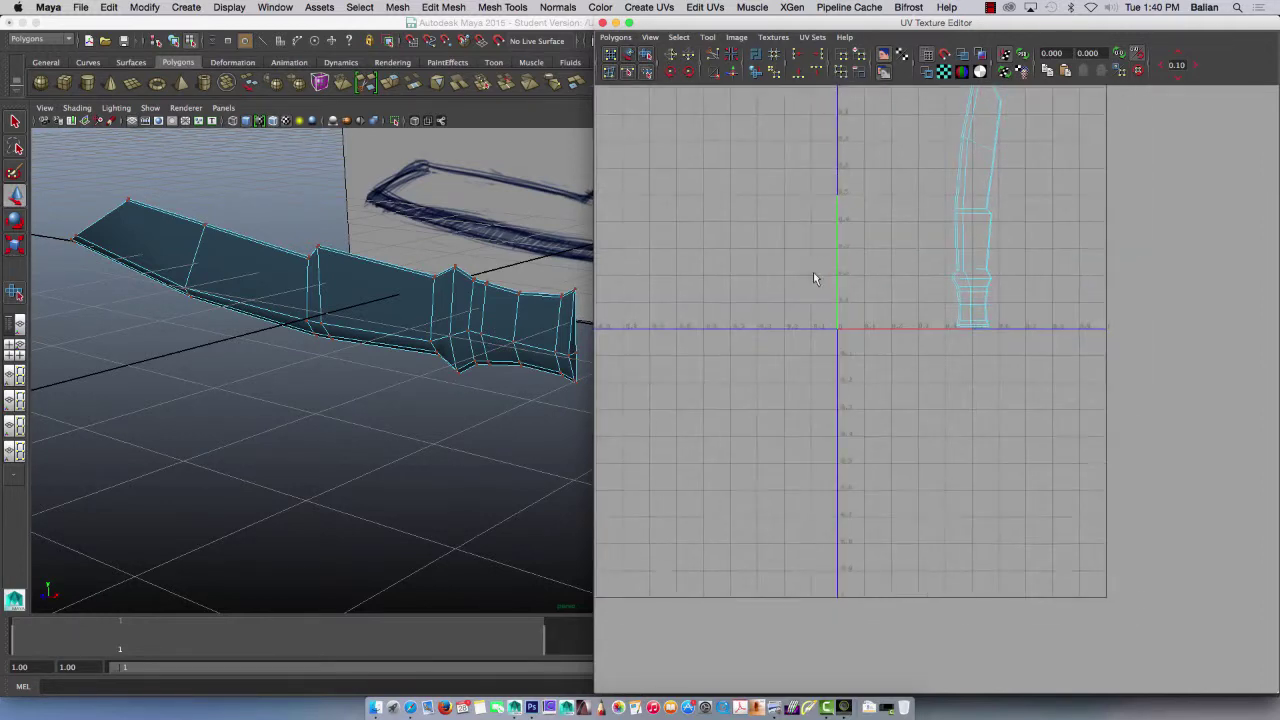
# - Stretch the shell slightly taller vertically and slide it left to the 0 edge
pyautogui.keyDown('alt'); pyautogui.moveTo(814, 277); pyautogui.dragTo(788, 366, button='middle'); pyautogui.keyUp('alt')
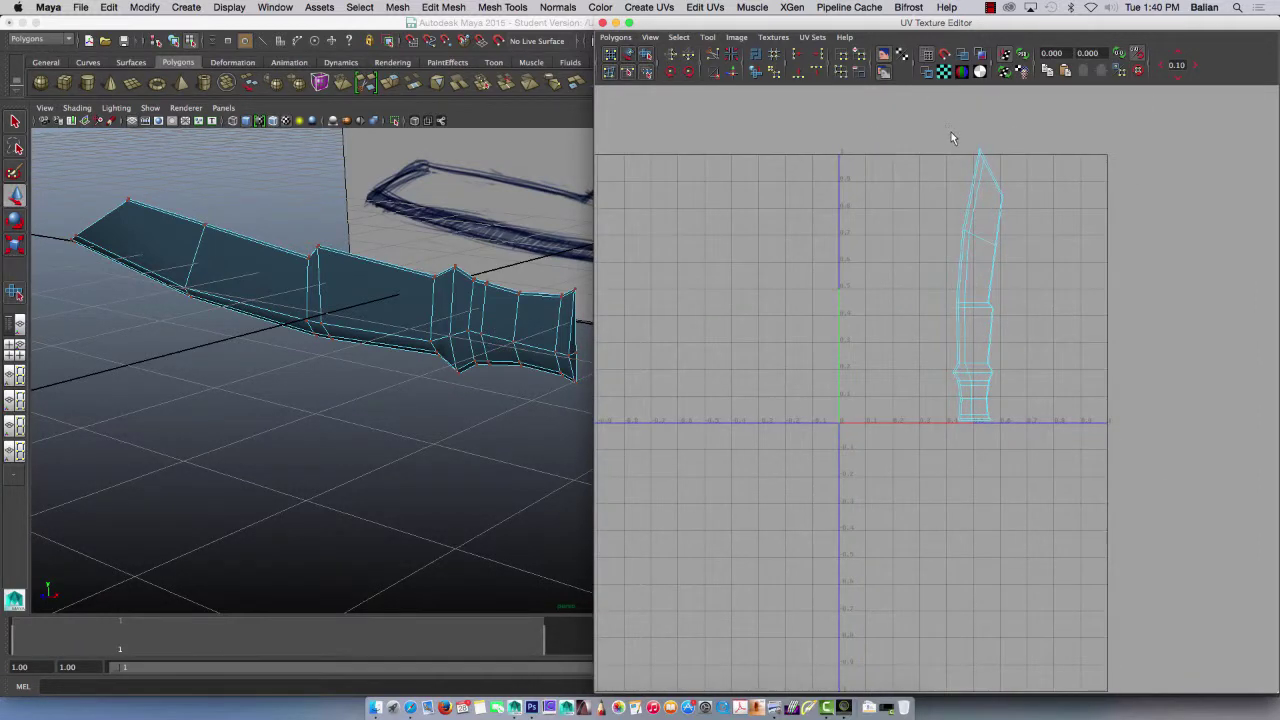
pyautogui.moveTo(951, 134); pyautogui.dragTo(1029, 520)
pyautogui.press('r')
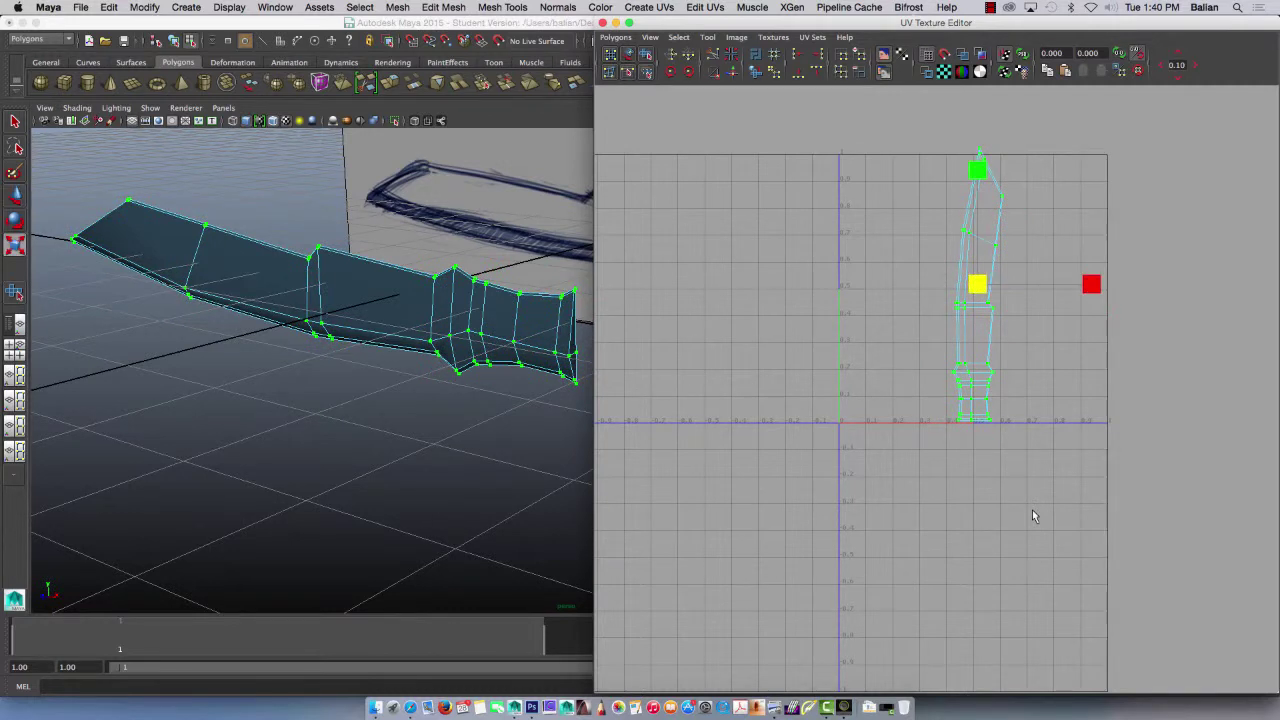
pyautogui.moveTo(979, 170); pyautogui.dragTo(987, 171)
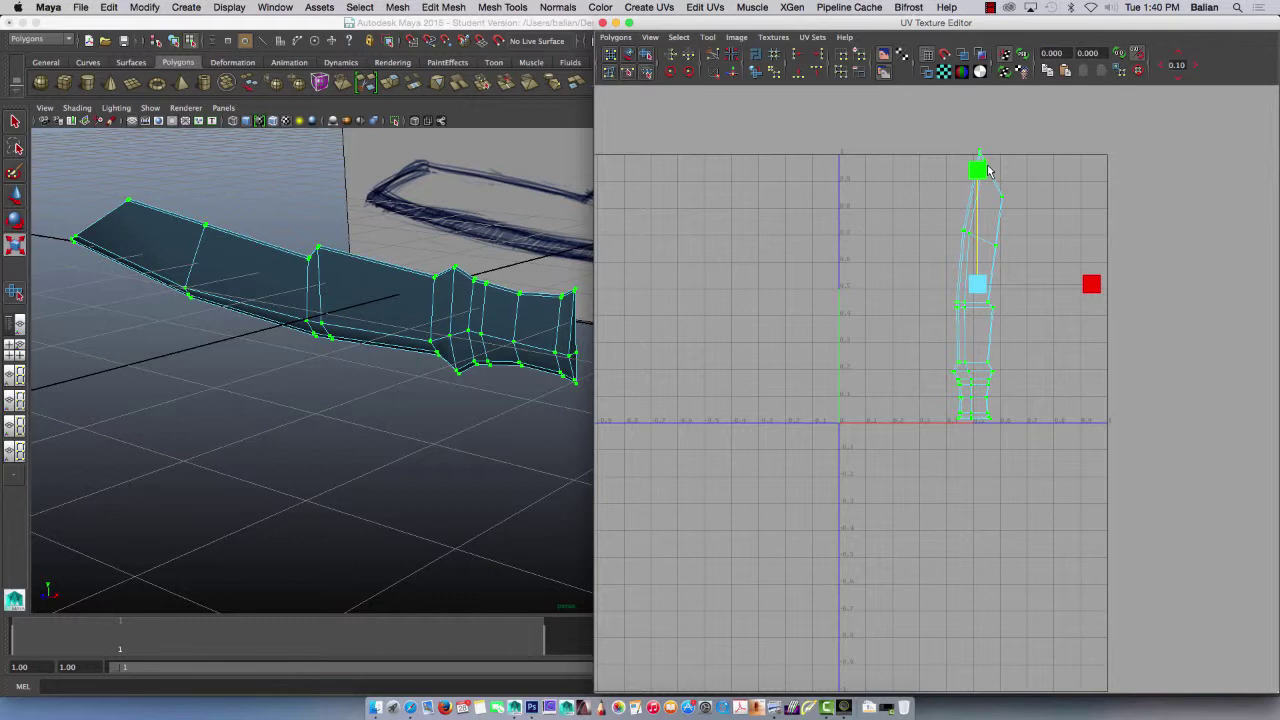
pyautogui.moveTo(977, 168)
pyautogui.mouseDown()
pyautogui.moveTo(978, 157)
pyautogui.moveTo(981, 170)
pyautogui.mouseUp()
pyautogui.press('w')
pyautogui.moveTo(1101, 289); pyautogui.dragTo(992, 287)
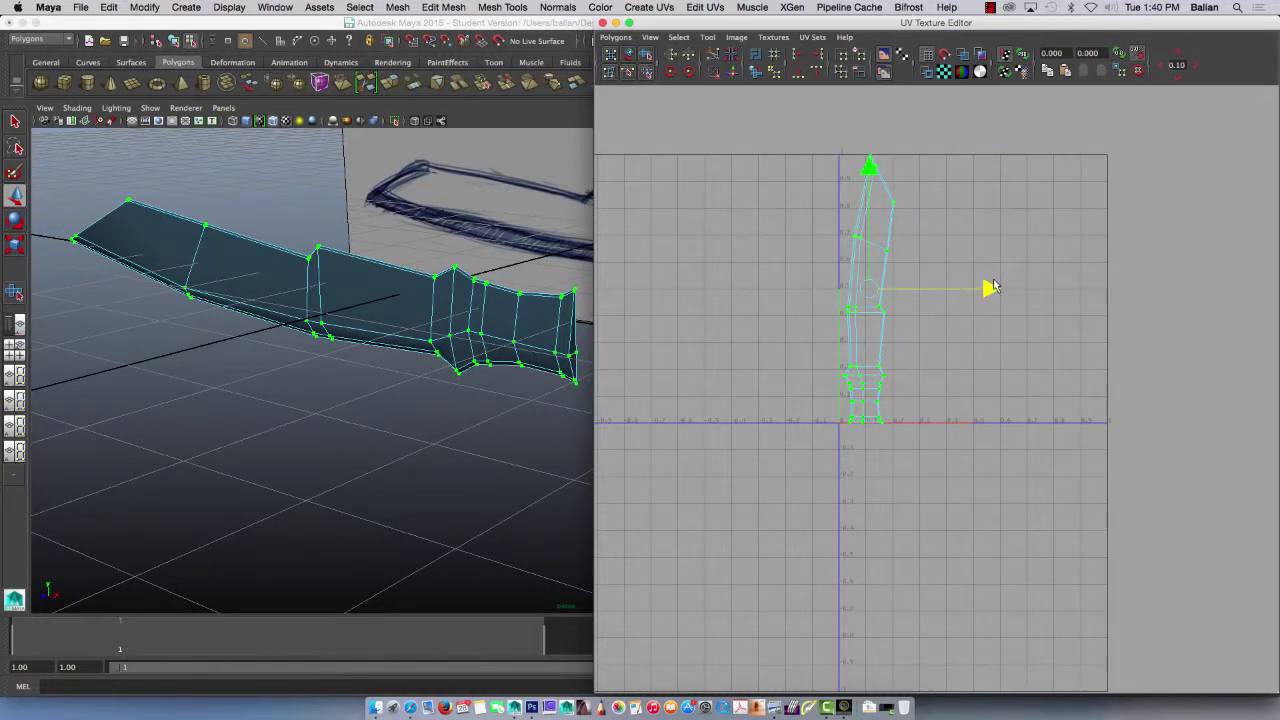
pyautogui.click(734, 285)
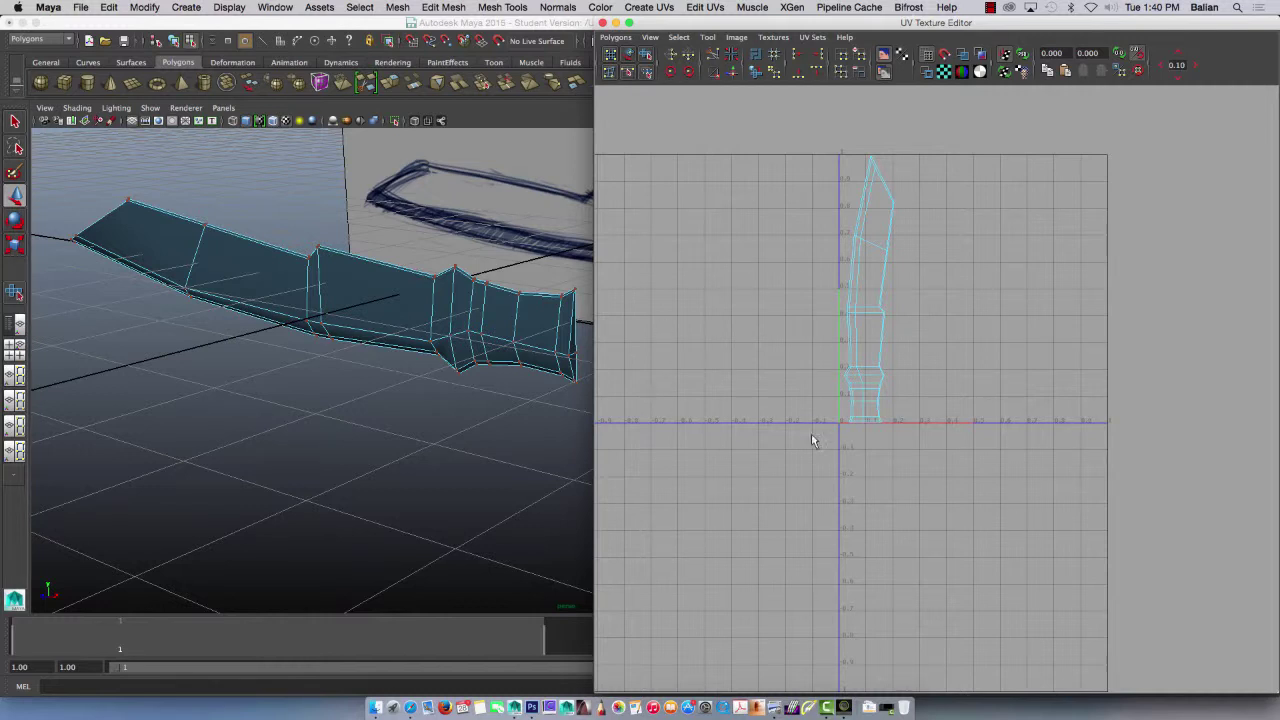
# - Select all the blade's UVs and close the UV Texture Editor window
pyautogui.click(990, 7)
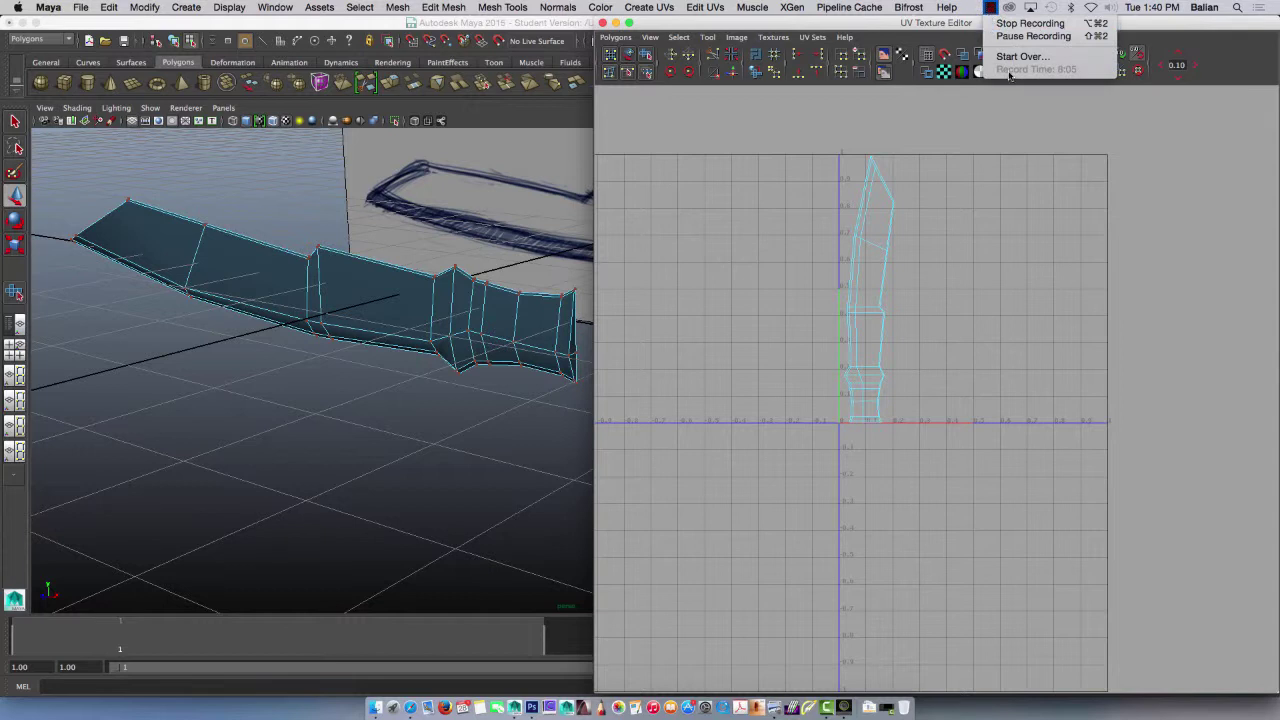
pyautogui.click(804, 336)
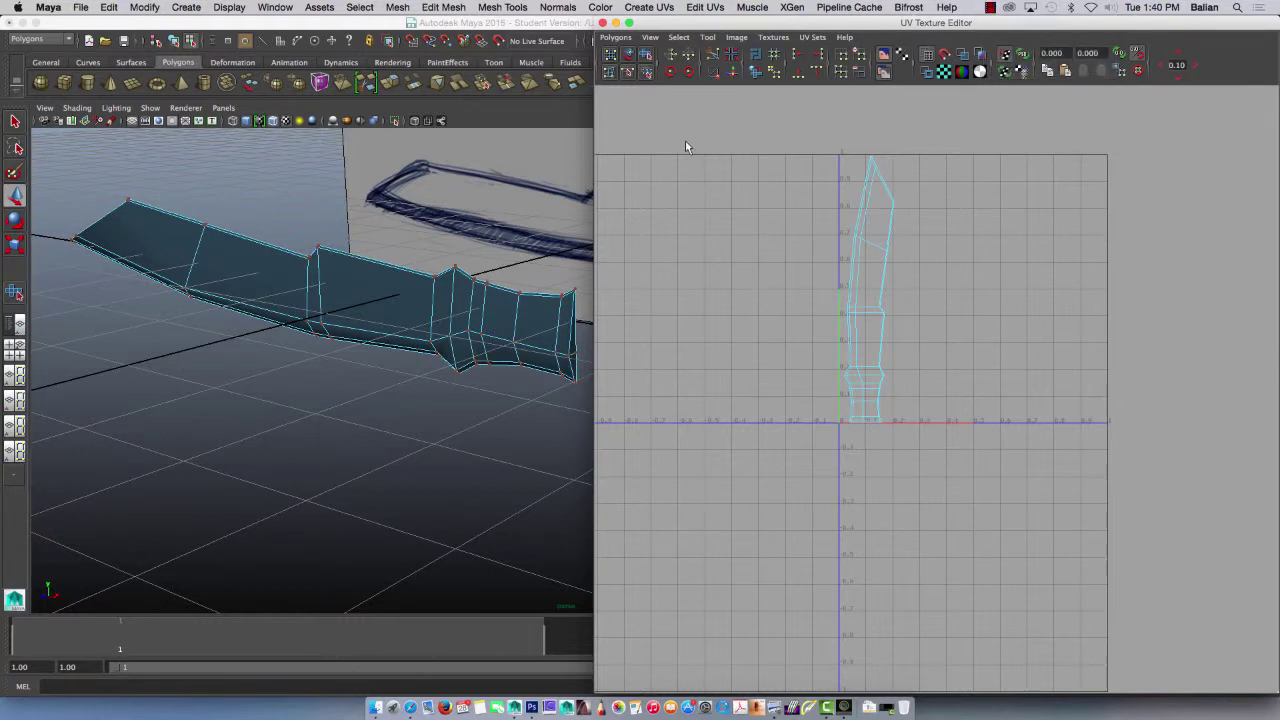
pyautogui.moveTo(822, 146); pyautogui.dragTo(1041, 543)
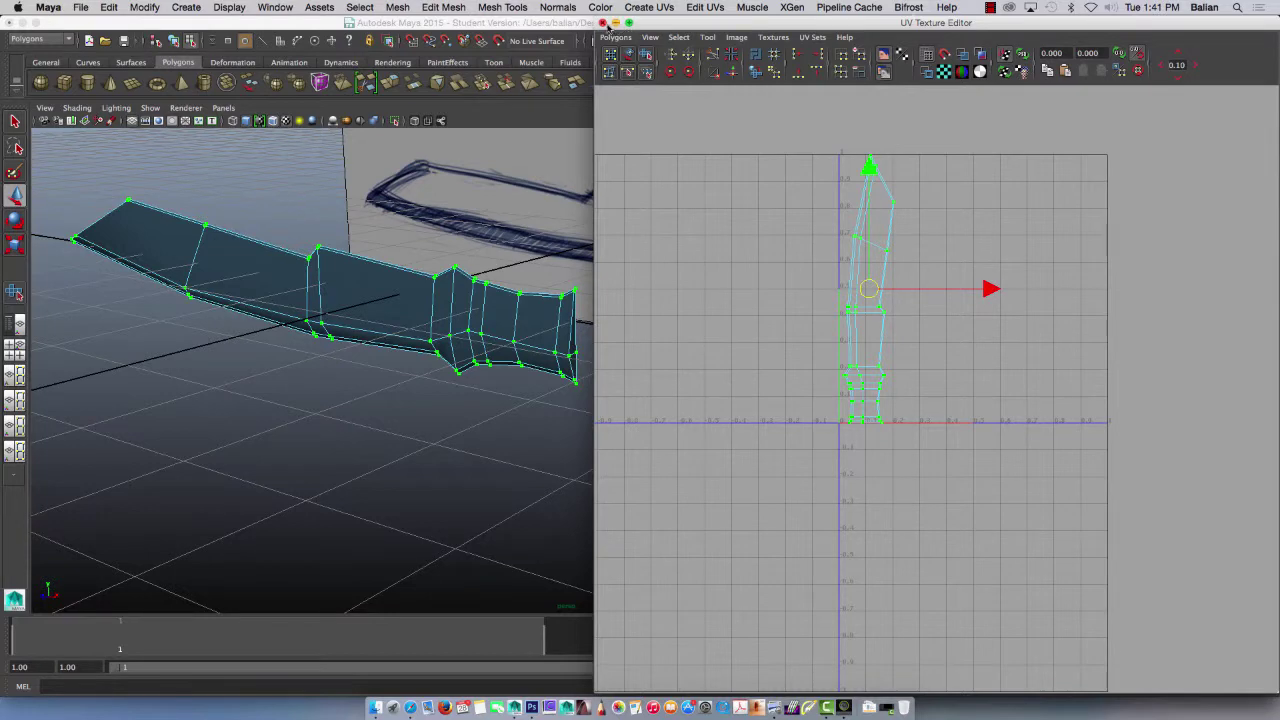
pyautogui.click(603, 22)
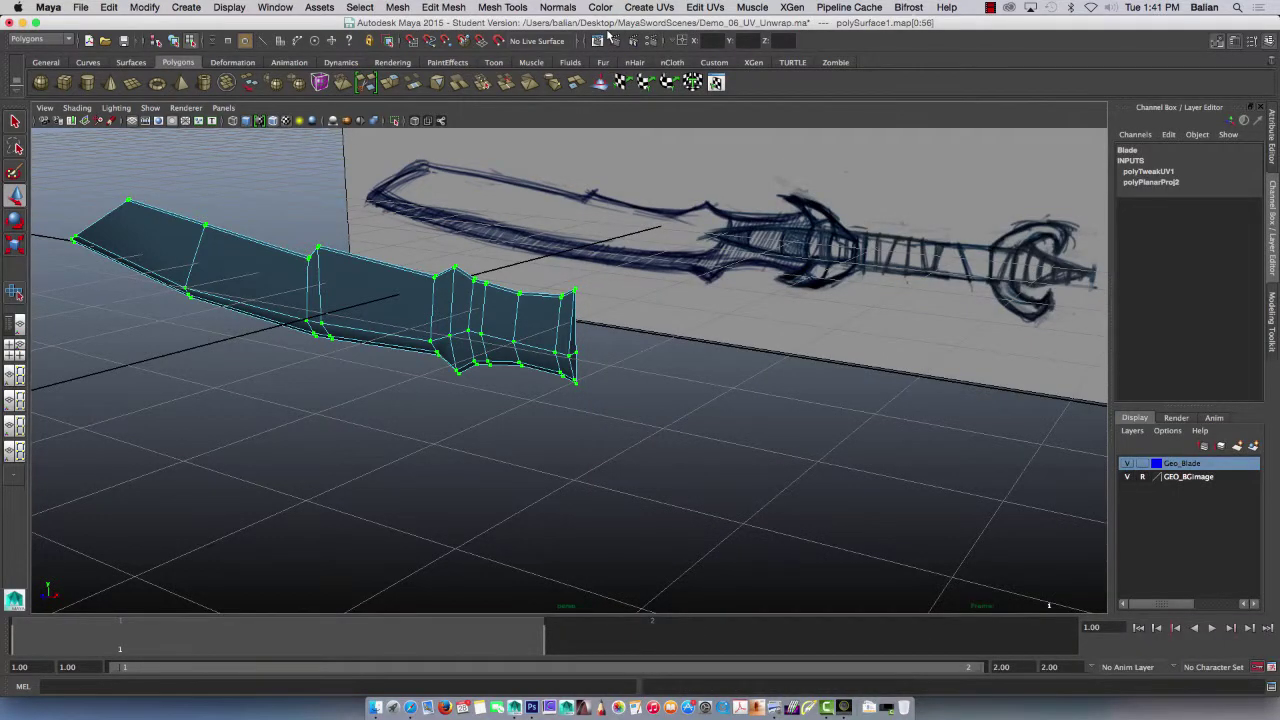
# - Save the scene as Demo_06_UV_02_Unwrap.ma, accepting the Student Version warning
pyautogui.press('super+shift+s')
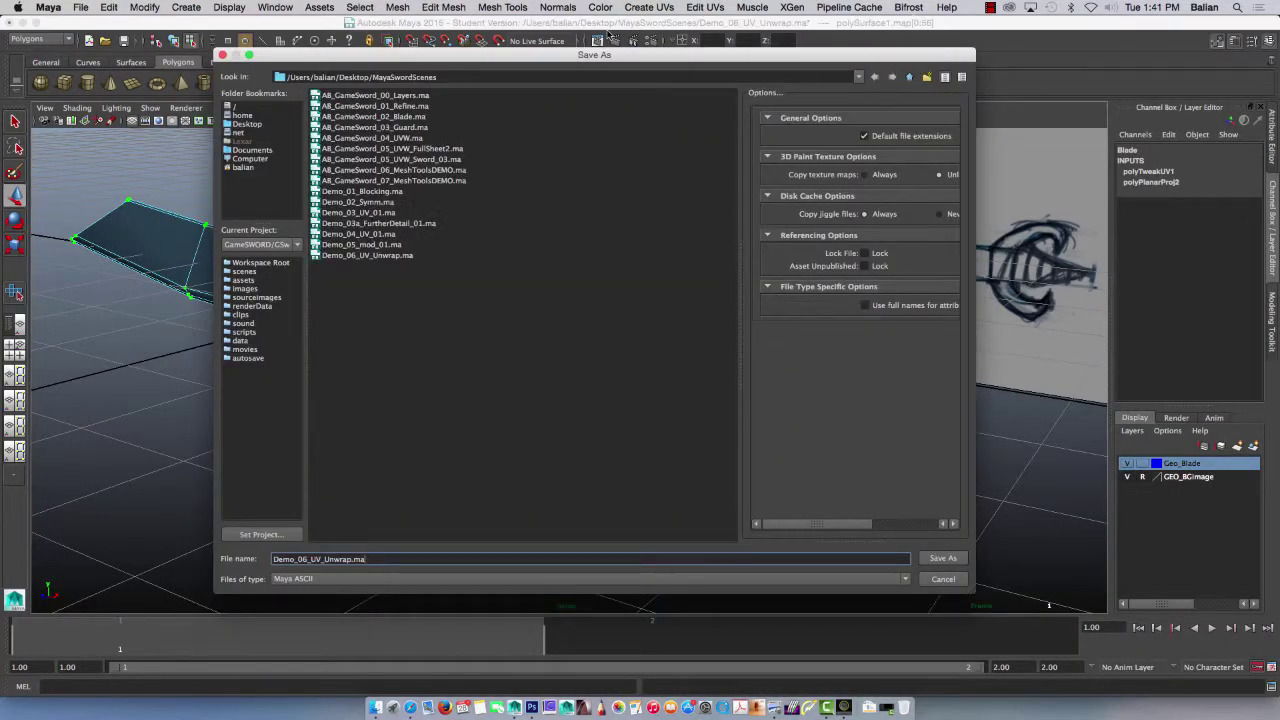
pyautogui.click(368, 255)
pyautogui.click(318, 559)
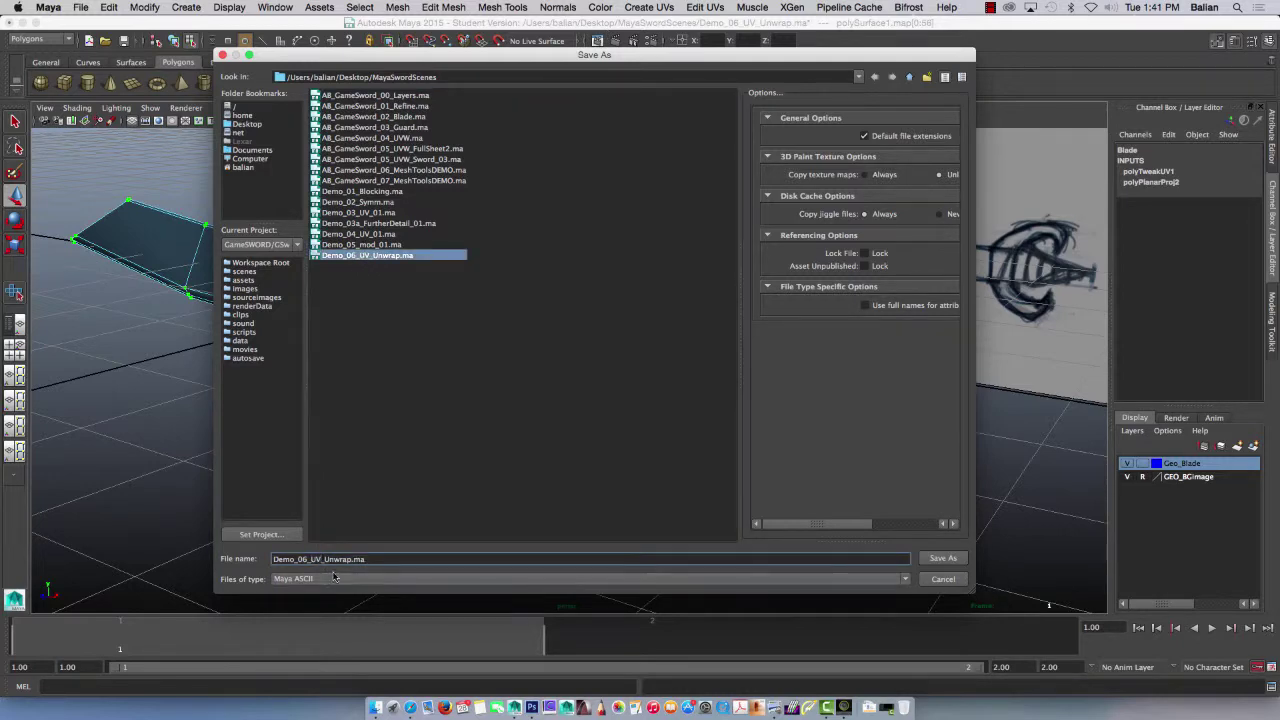
pyautogui.write('02_')
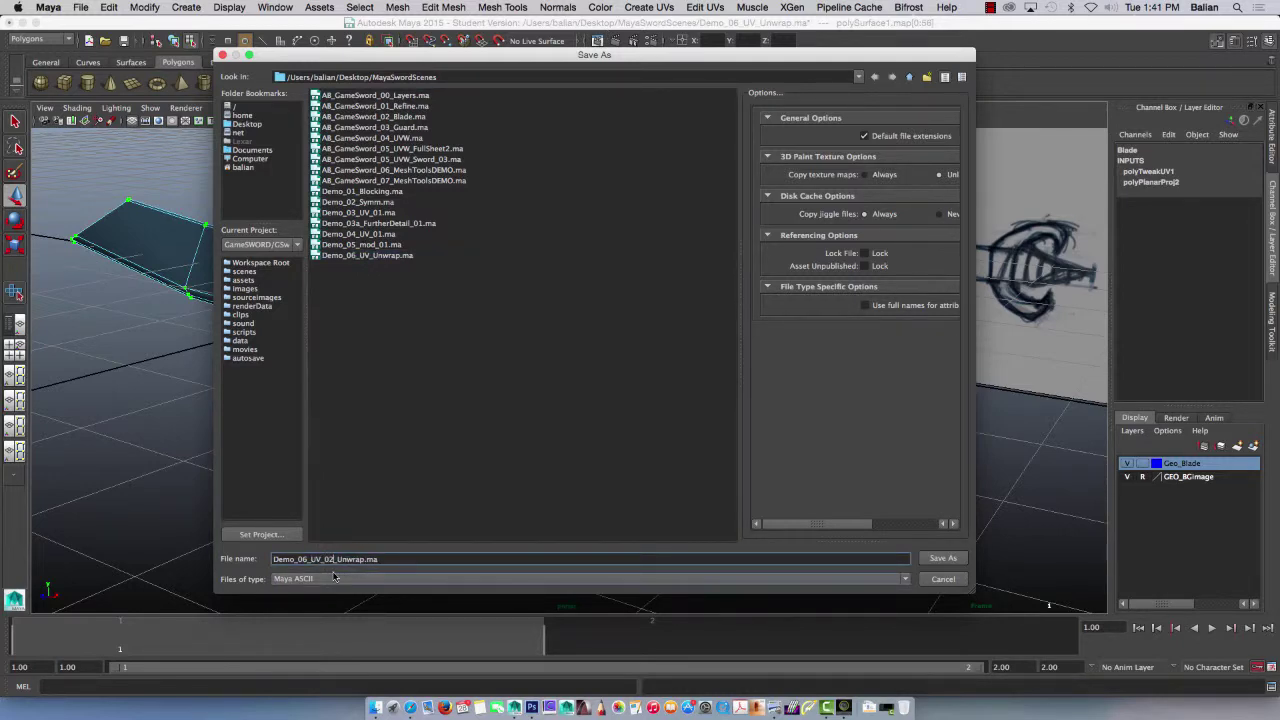
pyautogui.click(940, 557)
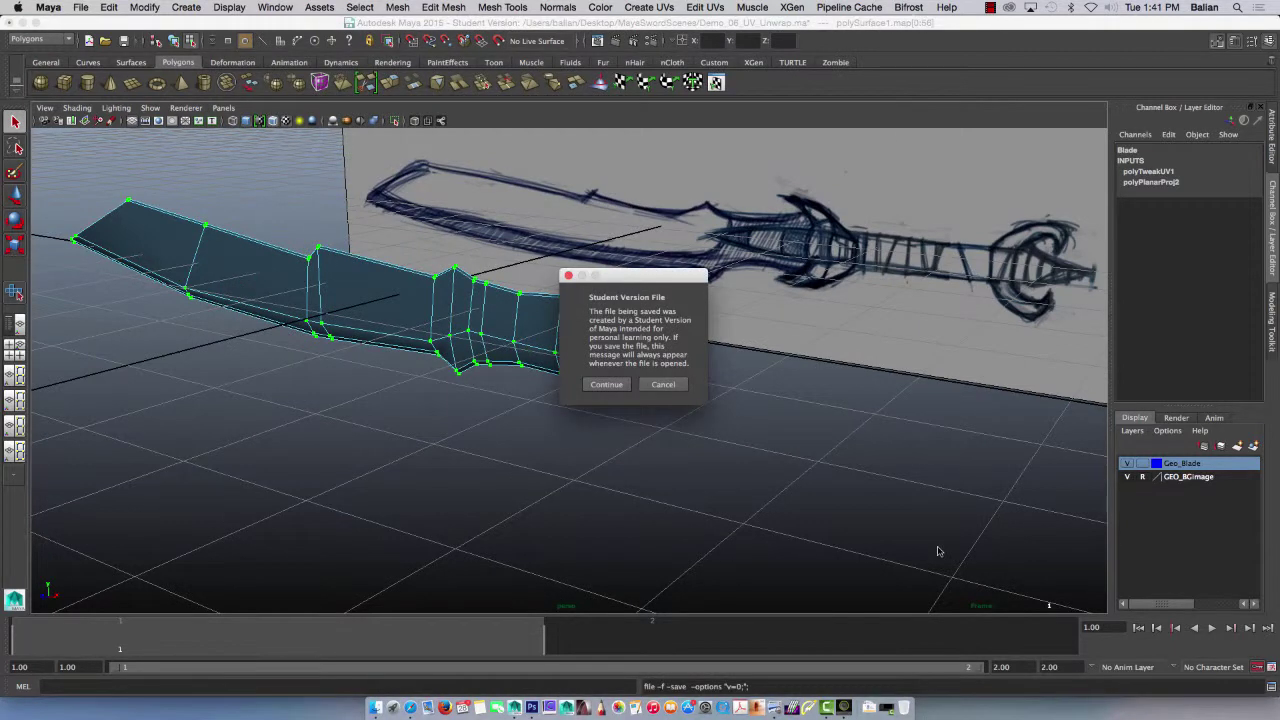
pyautogui.click(603, 385)
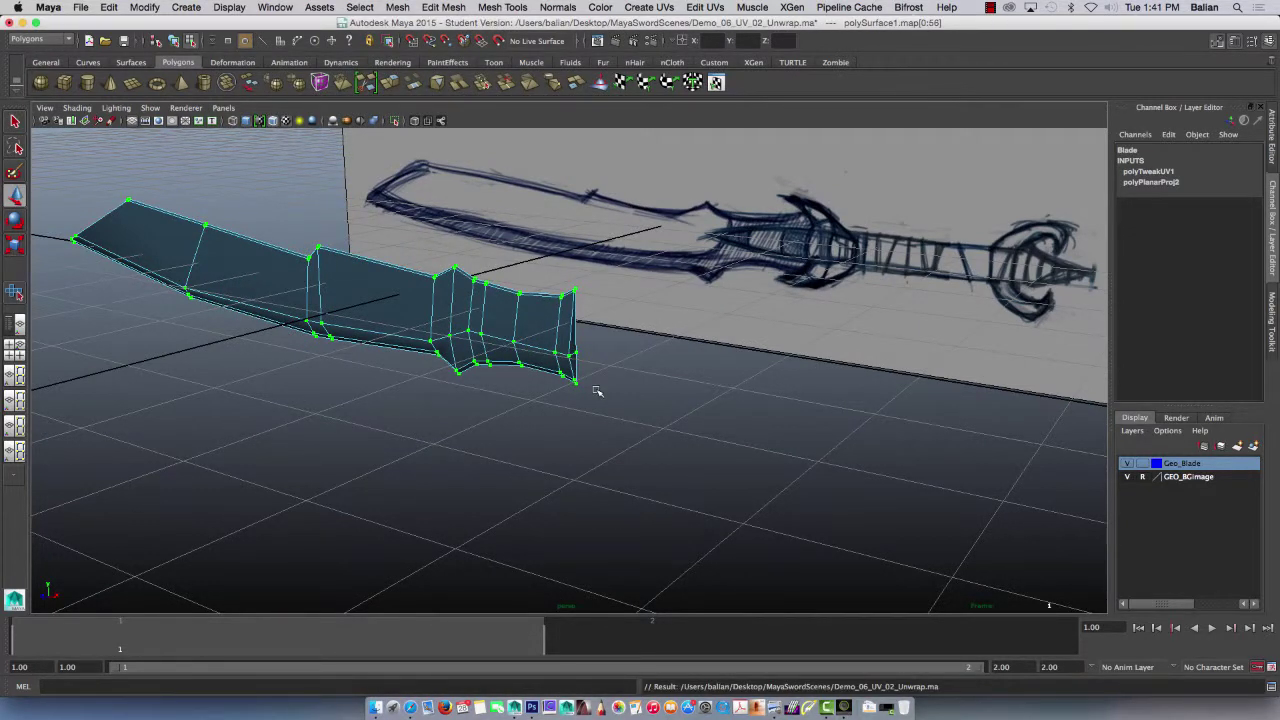
pyautogui.click(990, 7)
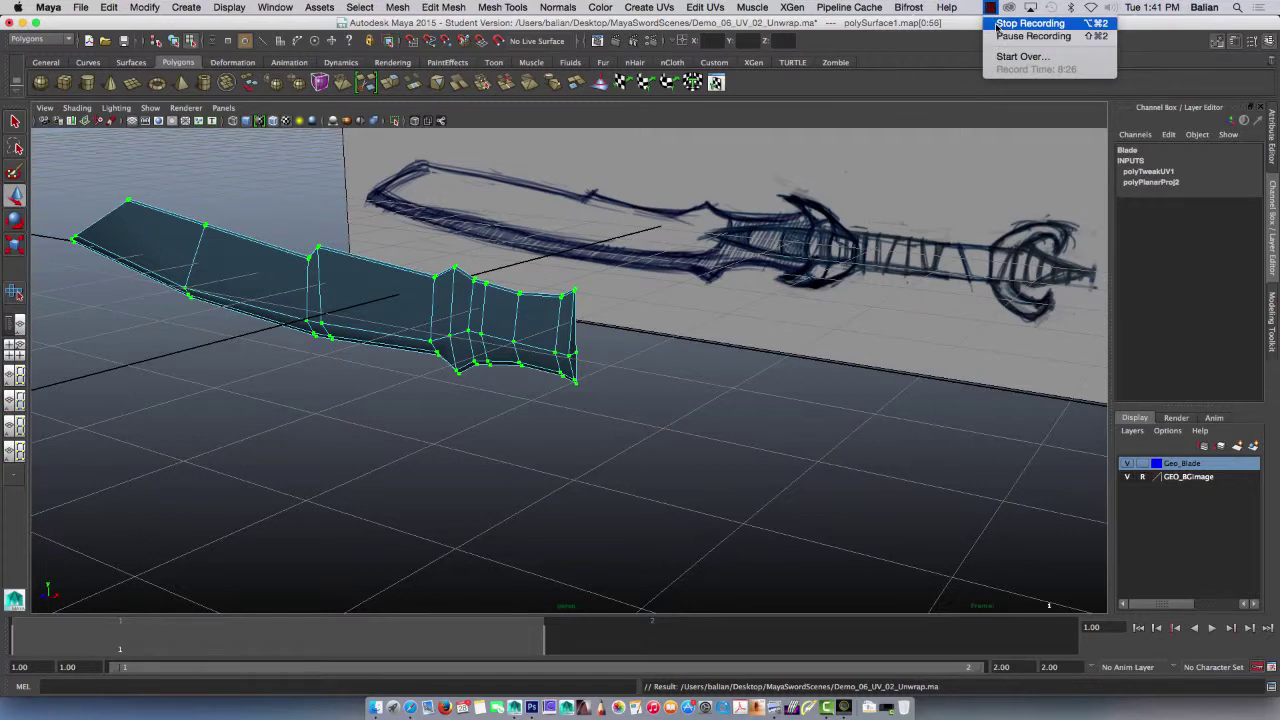